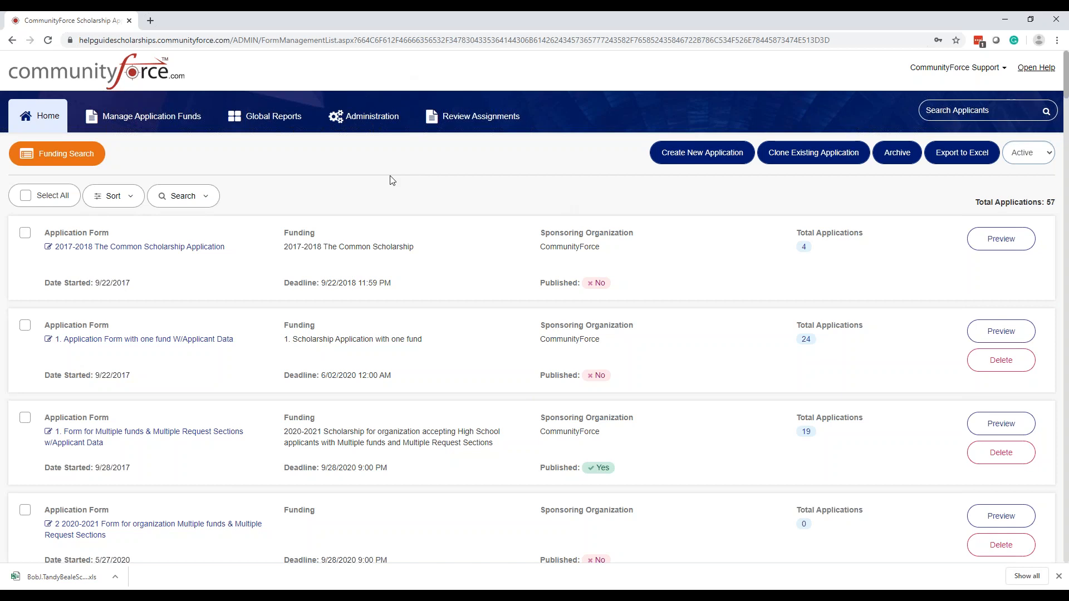
- Open the list of application funds and look through the fundings and their associated applications
click(181, 119)
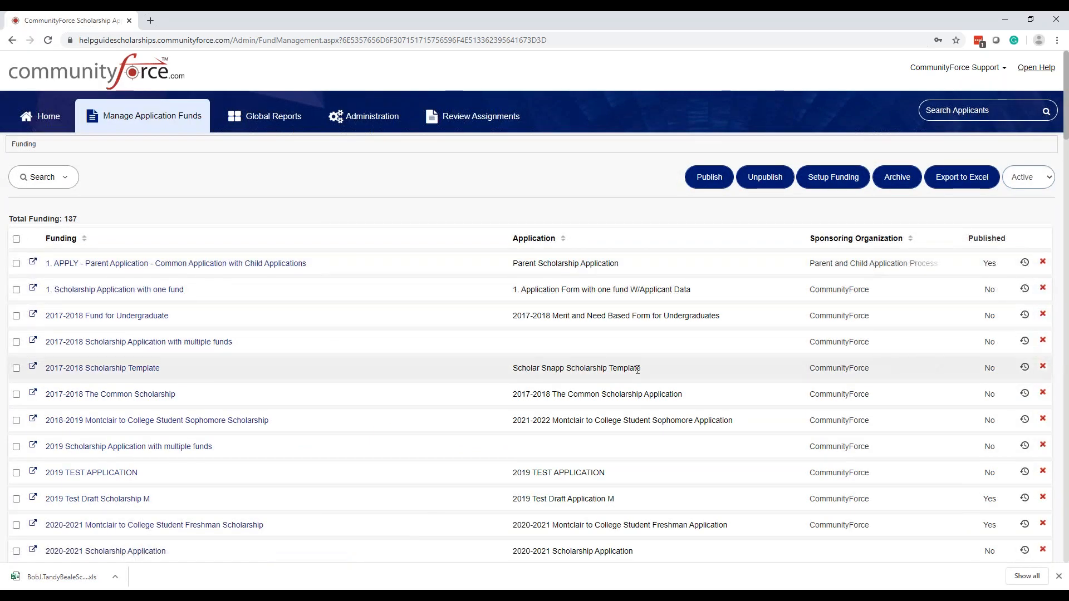
scroll(638, 370, down, 7)
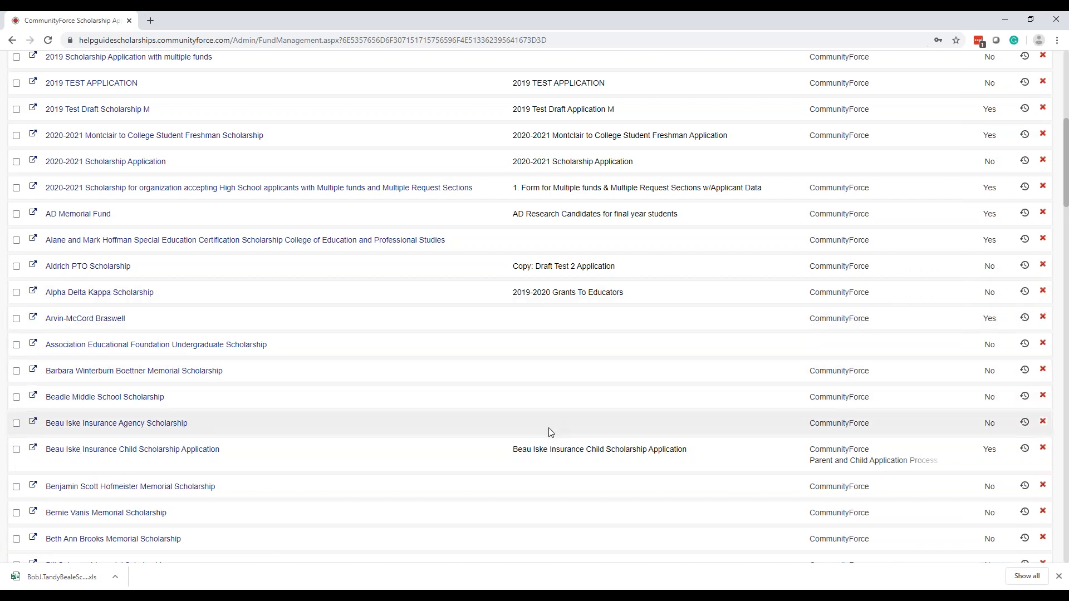
scroll(558, 433, up, 7)
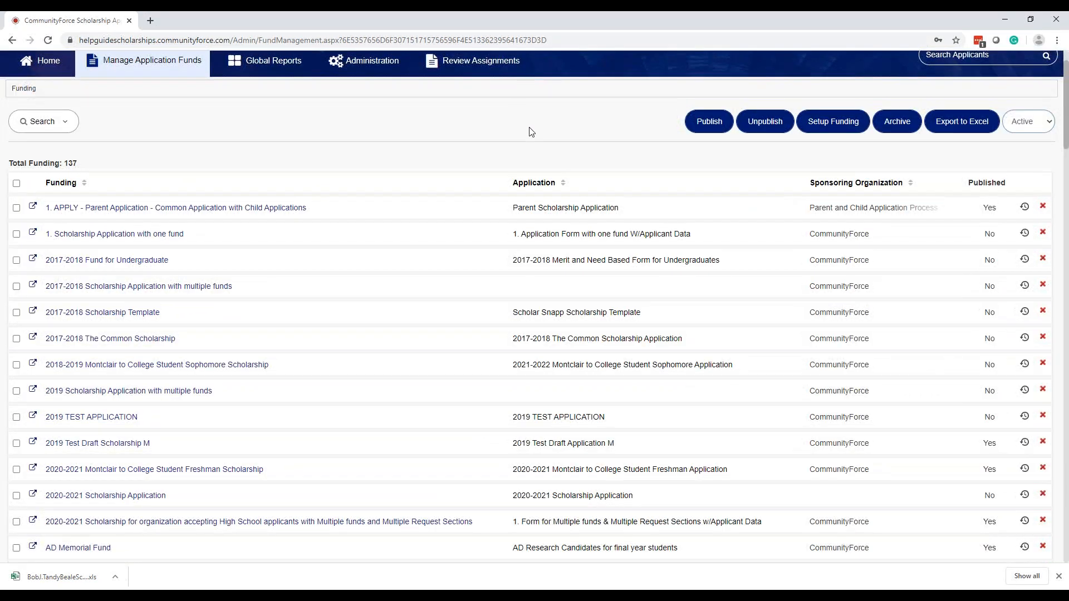
- Open the application settings of "1. Form for Multiple funds & Multiple Request Sections w/Applicant Data"
click(46, 117)
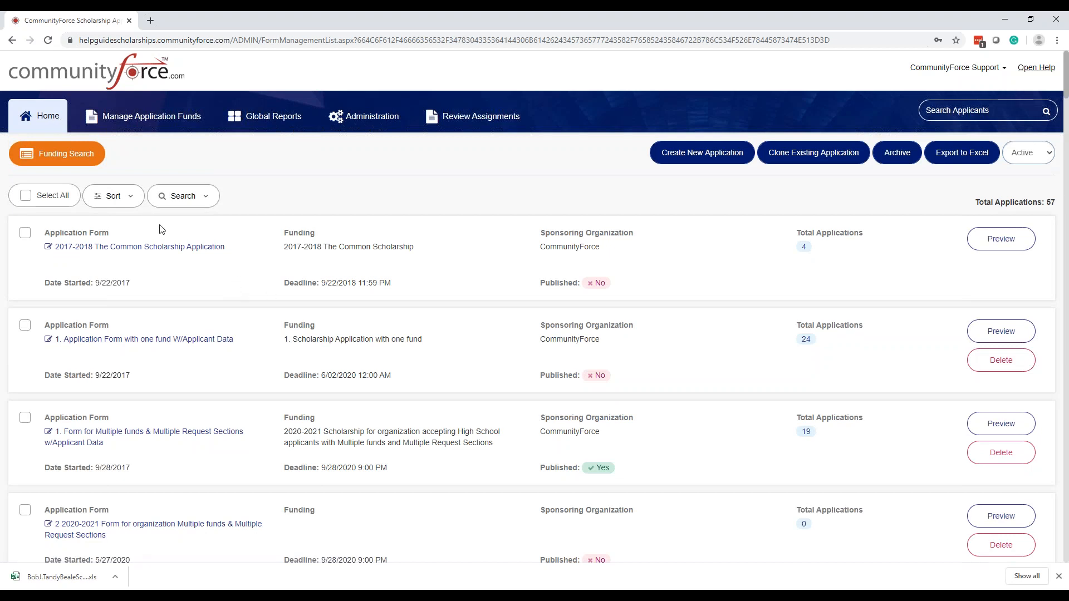
scroll(268, 382, down, 1)
click(192, 379)
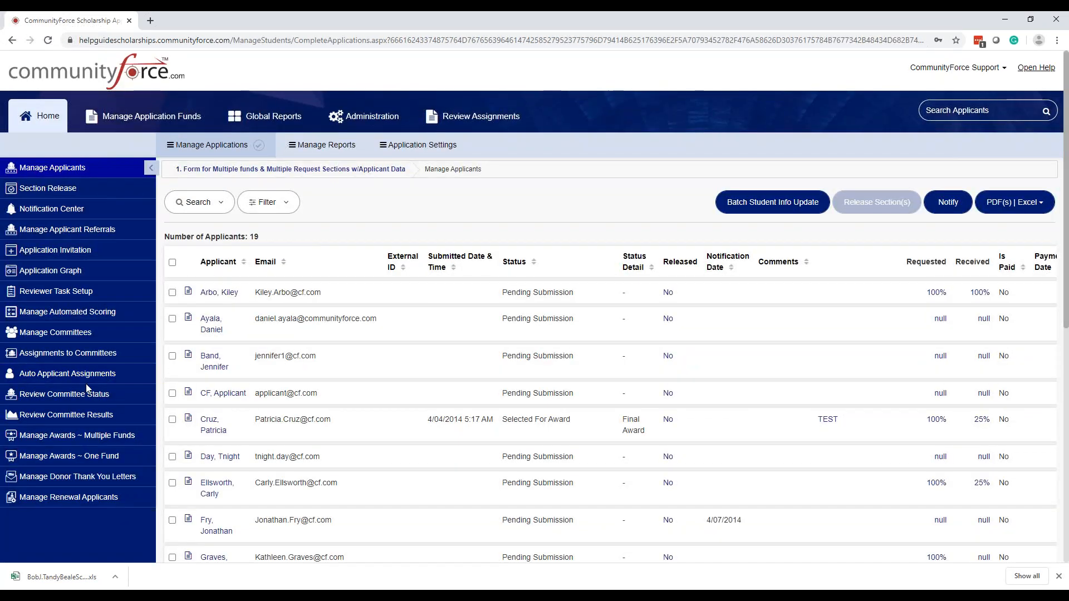
scroll(112, 394, down, 1)
scroll(188, 259, up, 1)
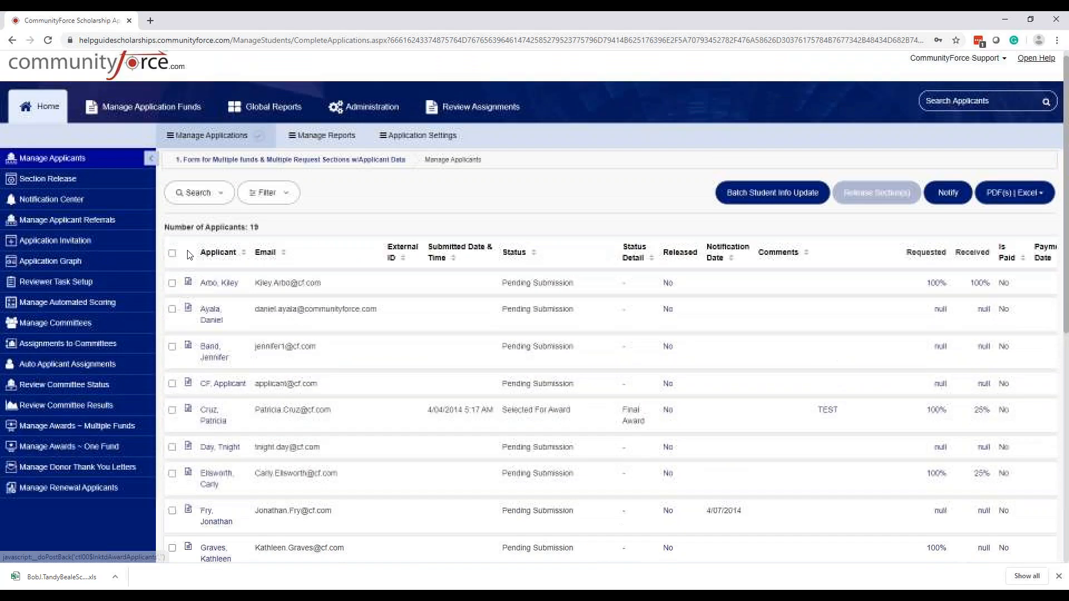
click(435, 146)
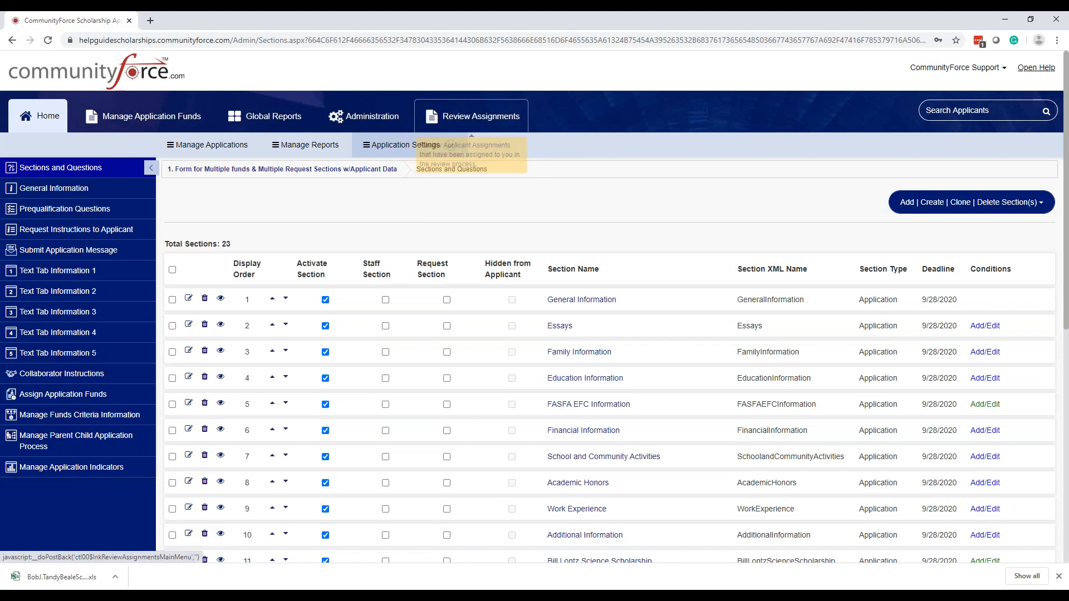
click(418, 148)
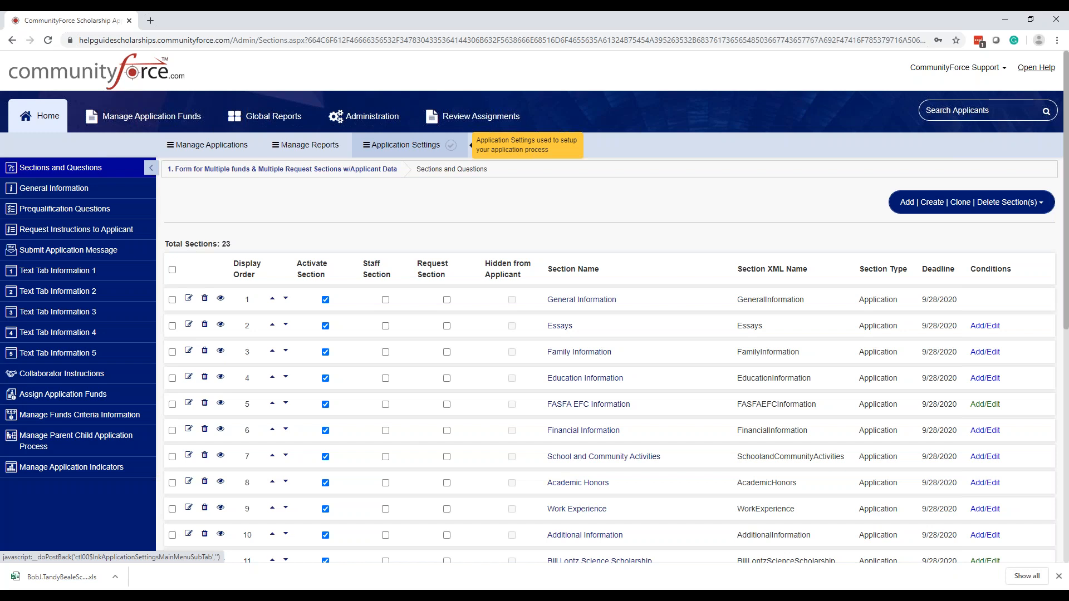
click(418, 149)
click(493, 199)
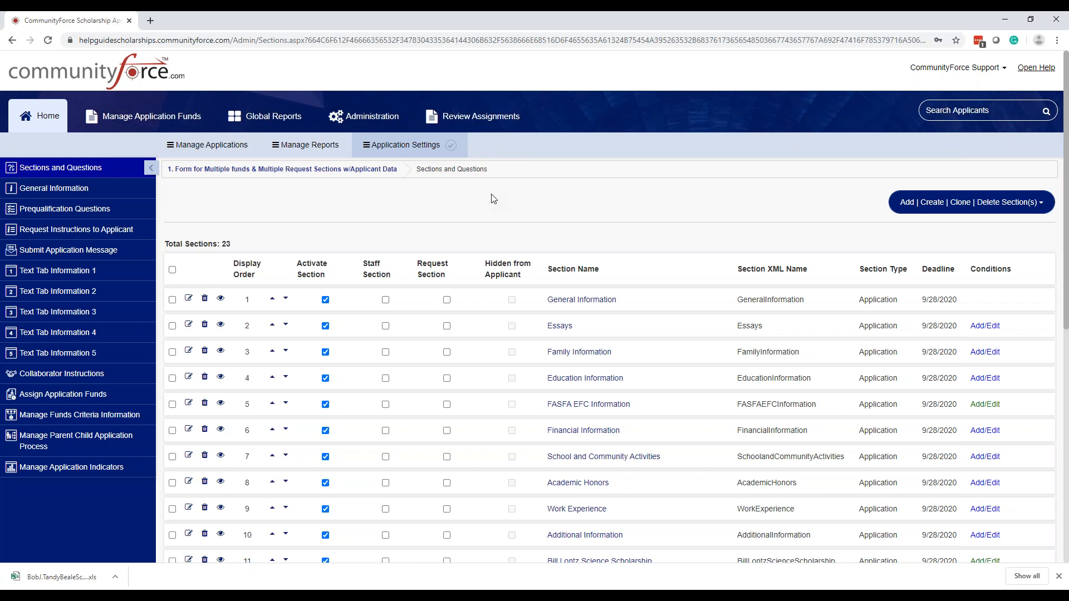
click(477, 224)
- Open the fund assignment page of the multiple-funds form and look through its unassigned fundings
click(38, 400)
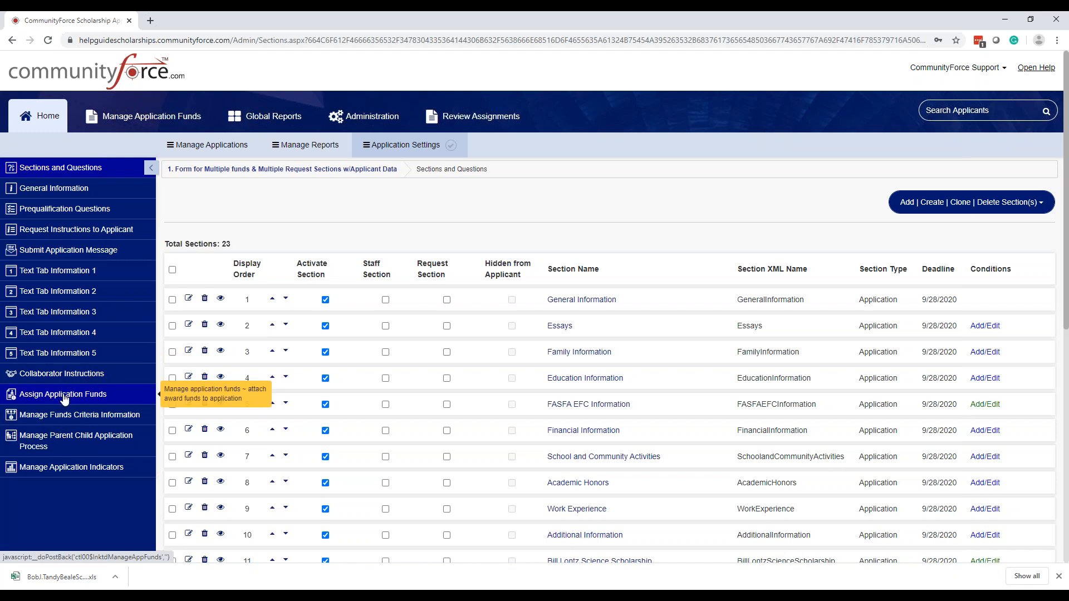
click(65, 396)
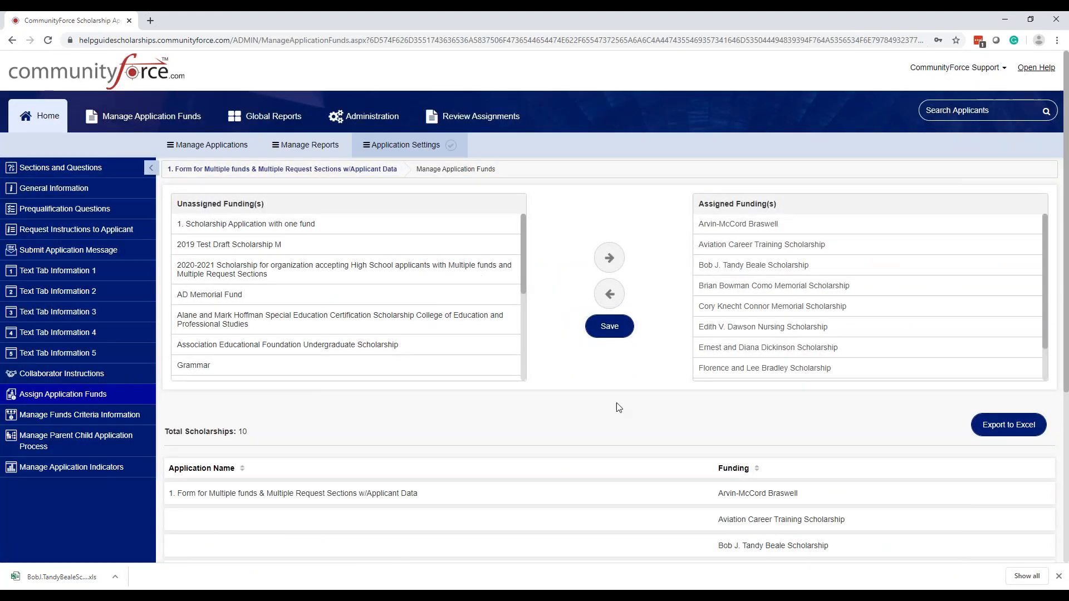
scroll(518, 367, down, 2)
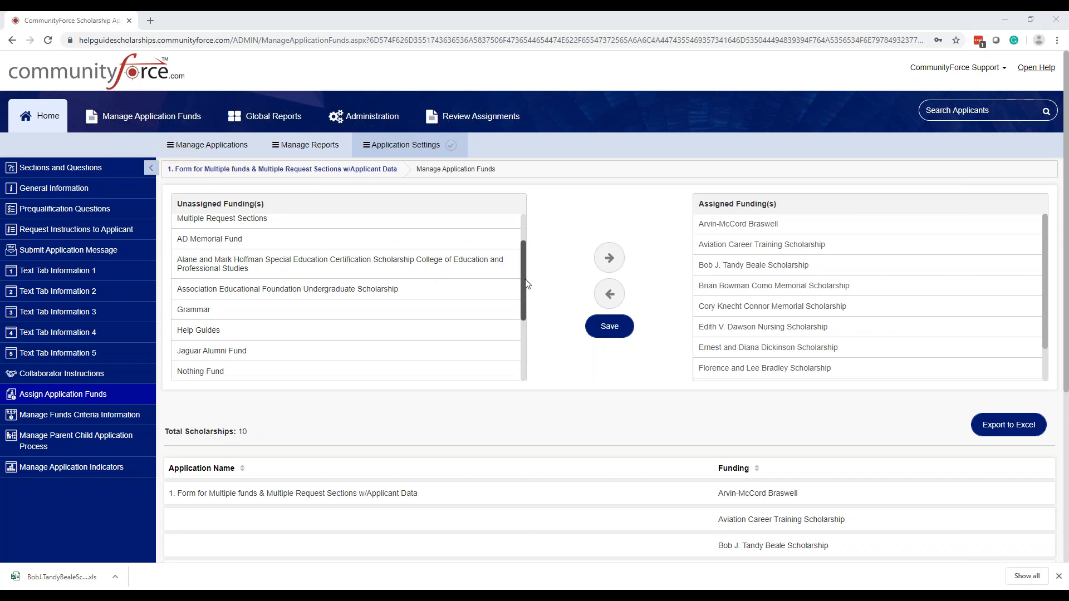
mouse_move(527, 284)
mouse_down()
mouse_move(523, 248)
mouse_move(529, 299)
mouse_up()
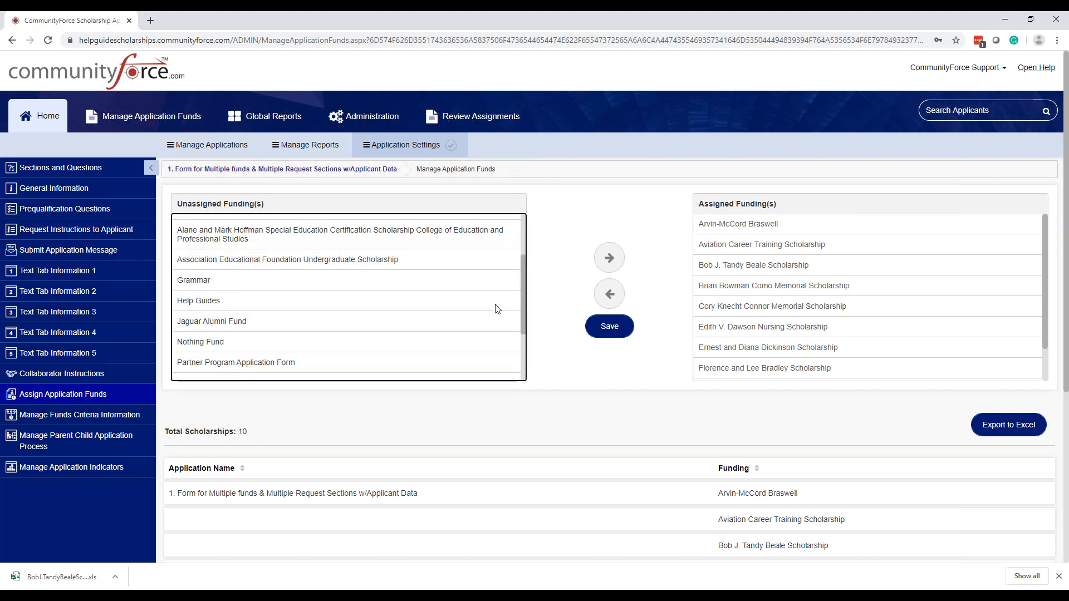
mouse_move(528, 266)
mouse_down()
mouse_move(532, 227)
mouse_move(525, 271)
mouse_up()
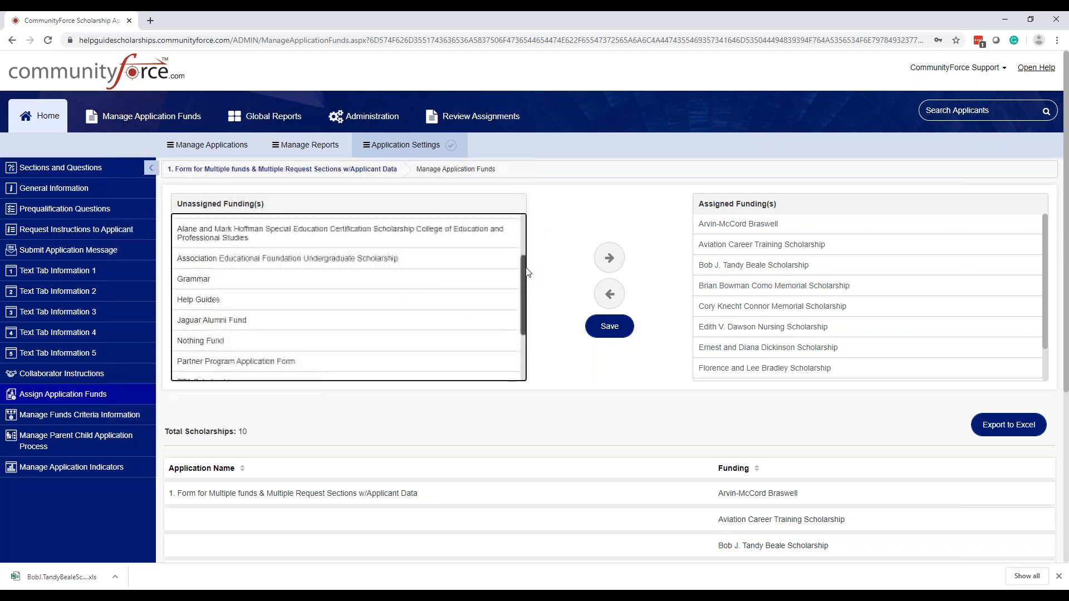
- Assign the Jaguar Alumni Fund to the multiple-funds form, then save and confirm the assignment
click(217, 326)
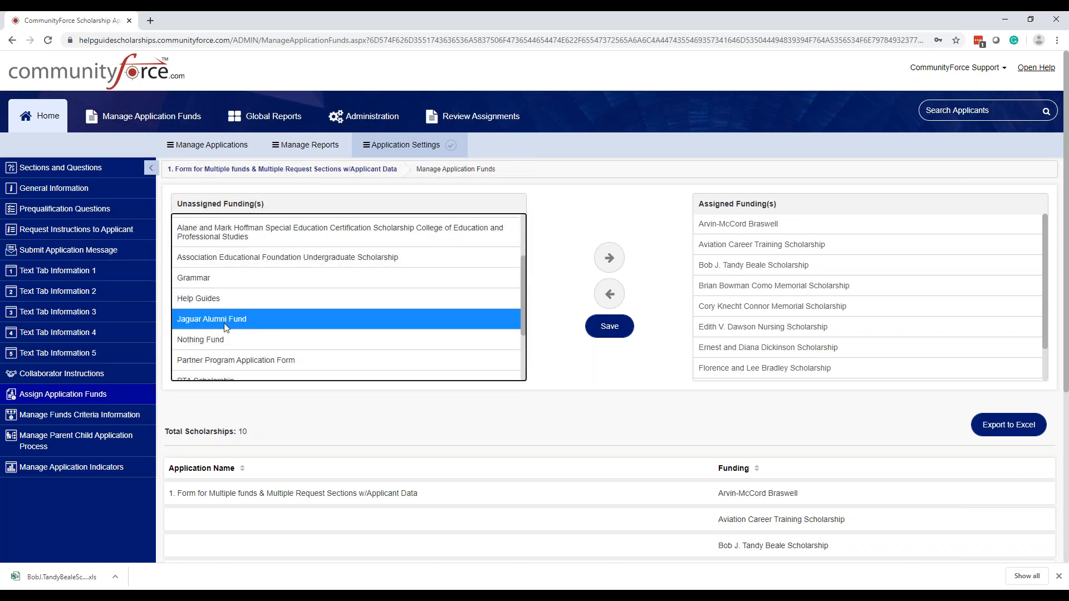
click(608, 259)
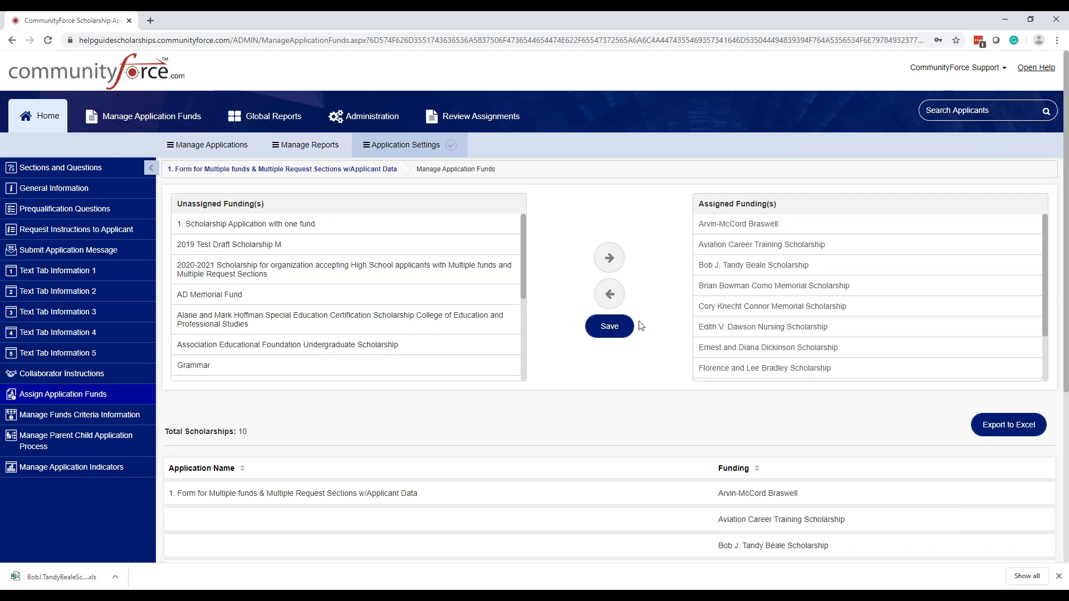
click(609, 326)
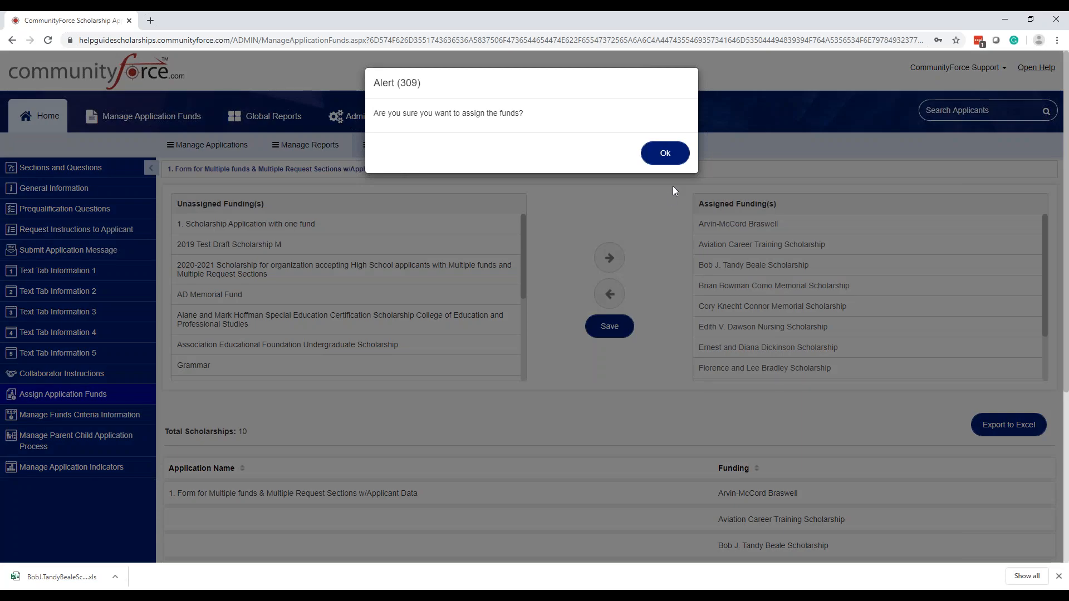
click(666, 153)
click(647, 148)
scroll(851, 226, down, 2)
scroll(851, 226, up, 2)
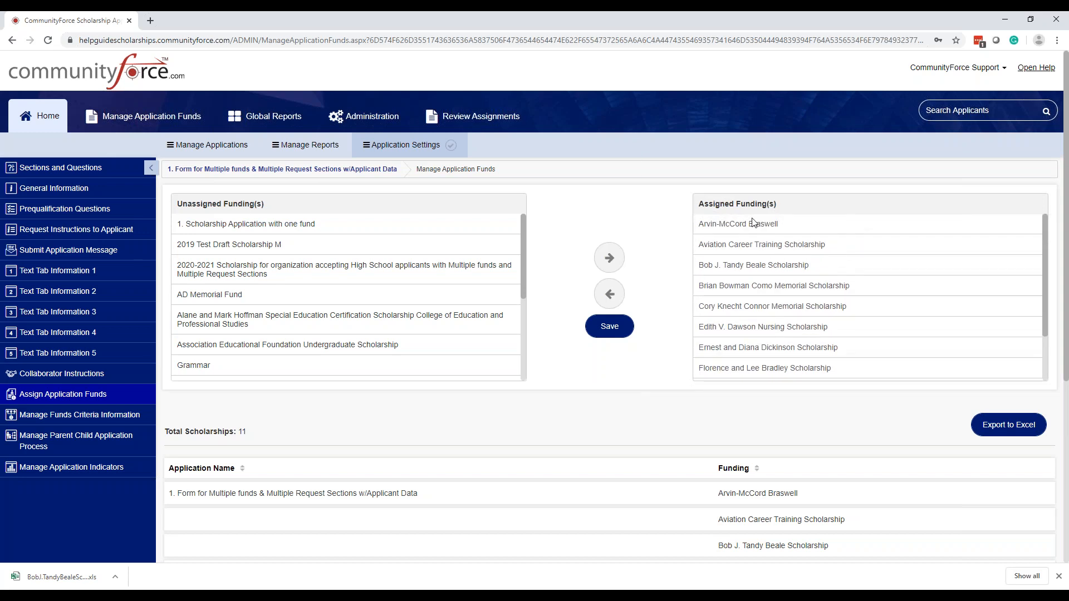
- Go through the first eight assigned fundings of the form one by one
click(728, 224)
click(729, 246)
click(726, 267)
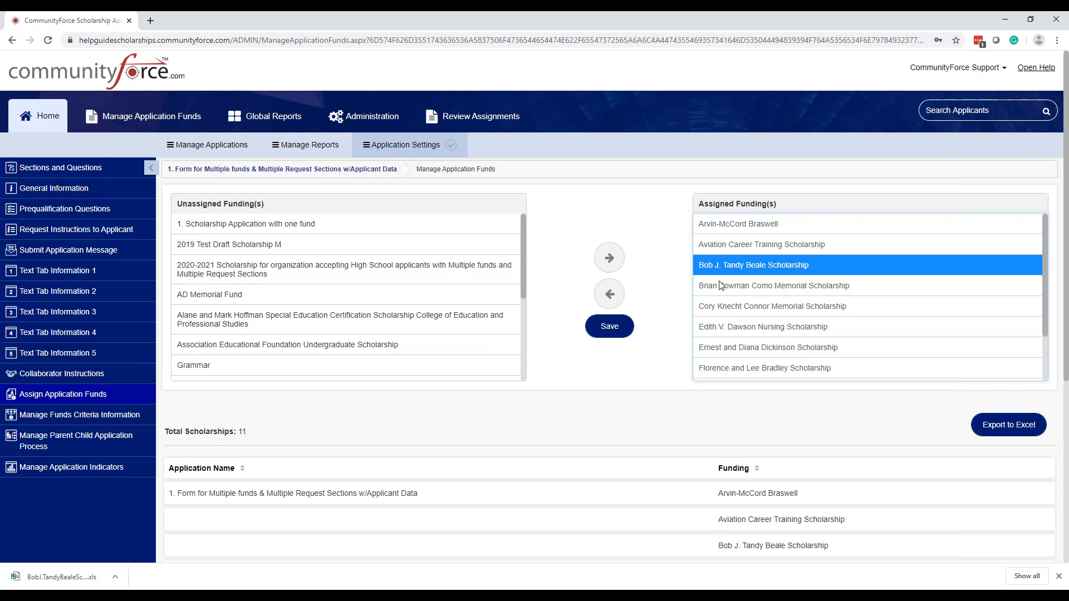
click(722, 290)
click(726, 310)
click(730, 327)
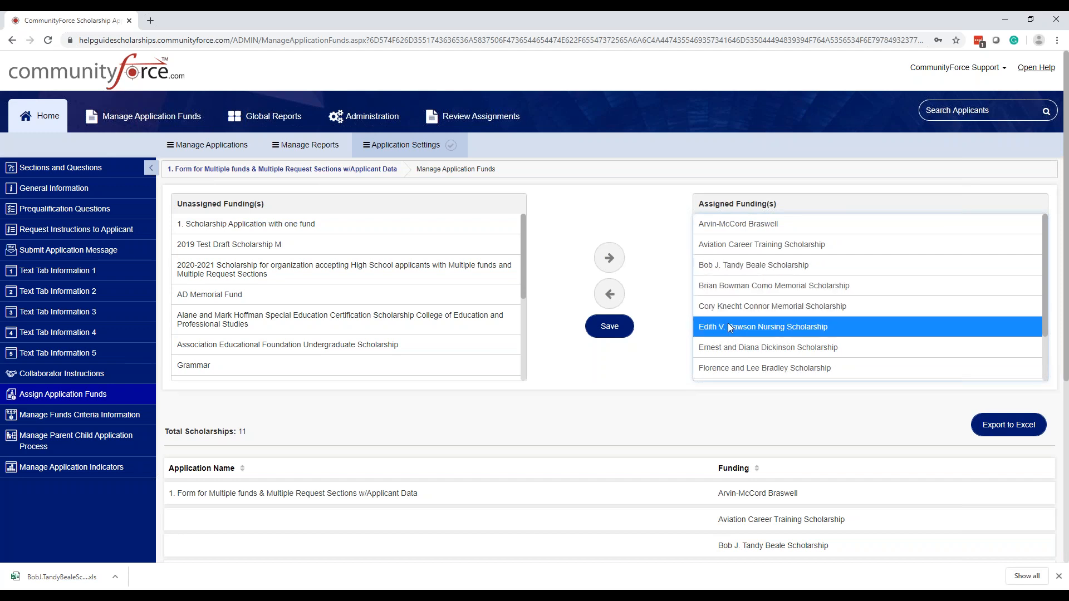
click(736, 353)
click(703, 369)
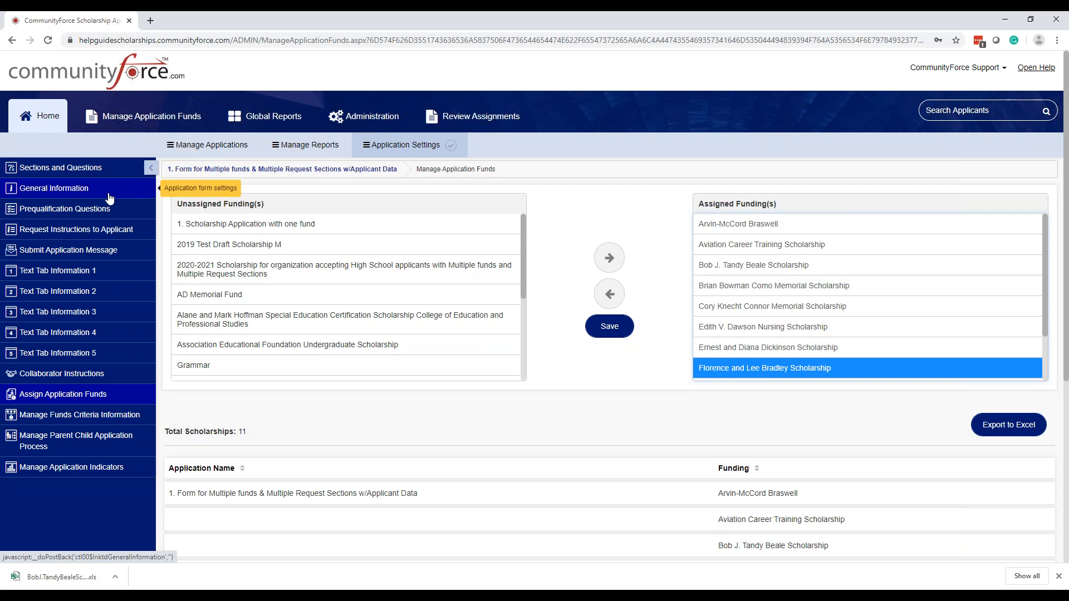
- Open the Arvin-McCord Braswell fund from the fund list and check its annual budget per academic year
click(132, 118)
scroll(273, 360, down, 5)
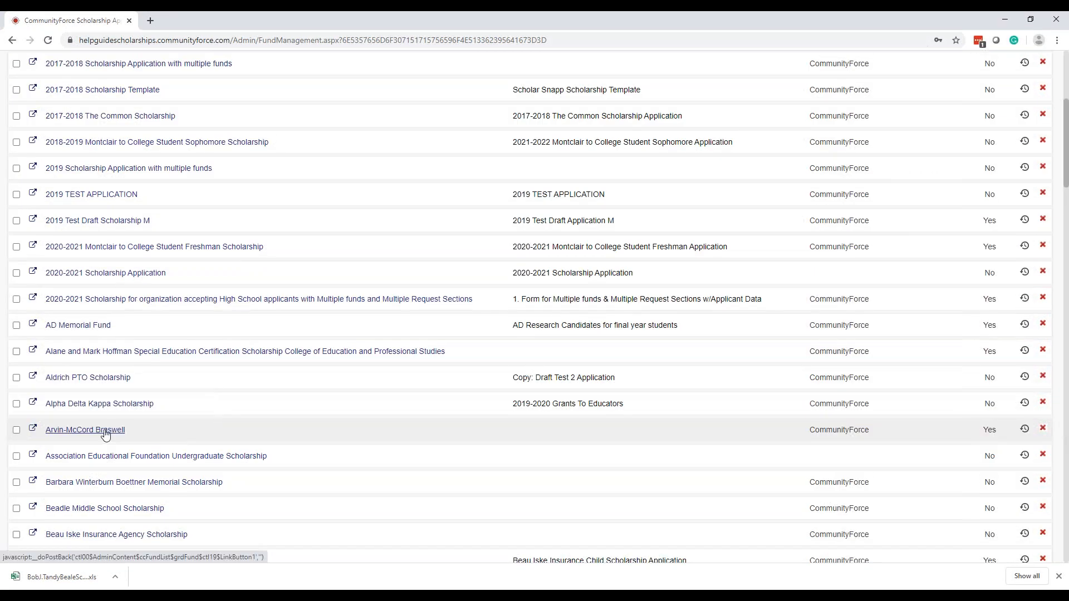
click(106, 432)
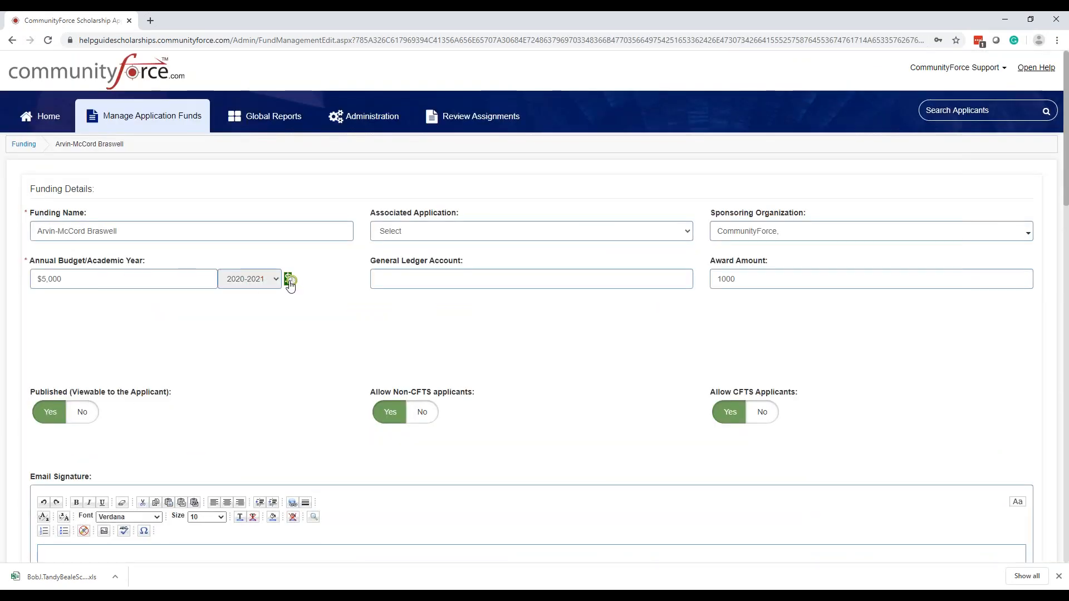
click(291, 282)
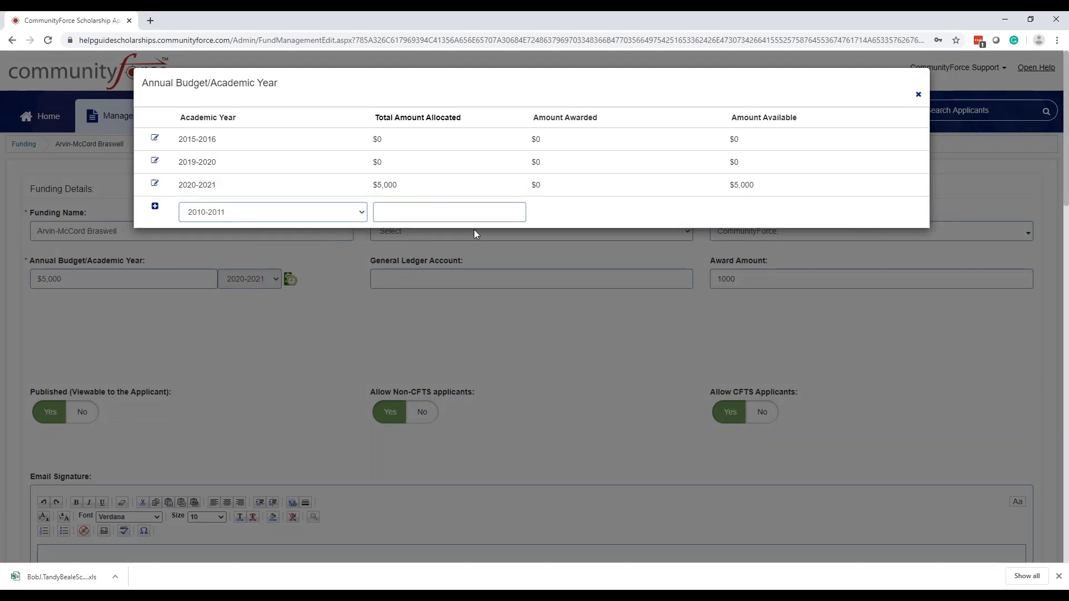
click(919, 95)
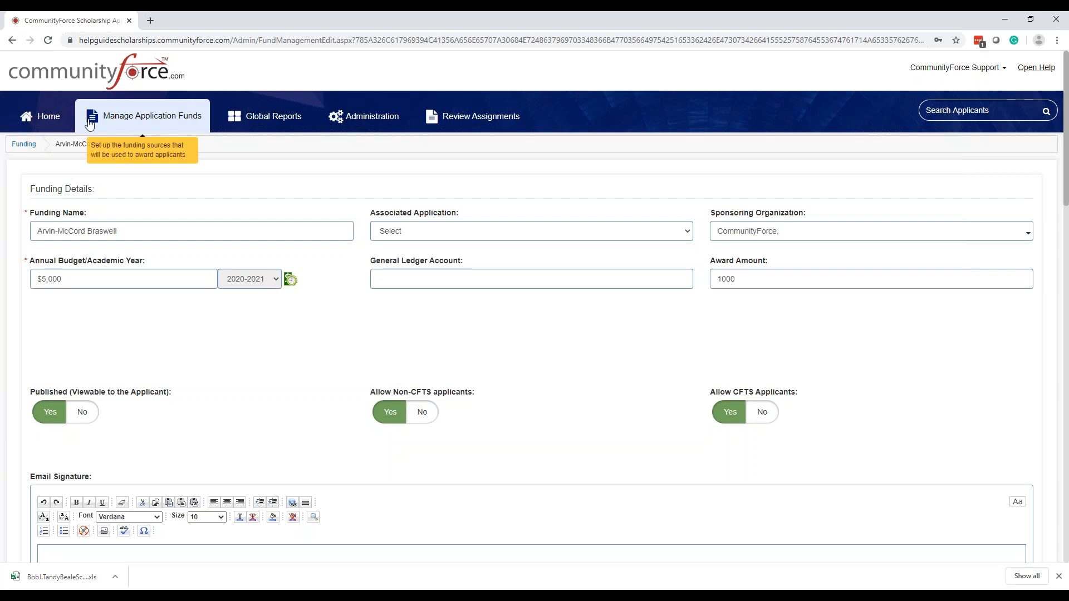
- In the general information of "1. Application Form with one fund W/Applicant Data", select 2020-2021 as the academic year
click(50, 119)
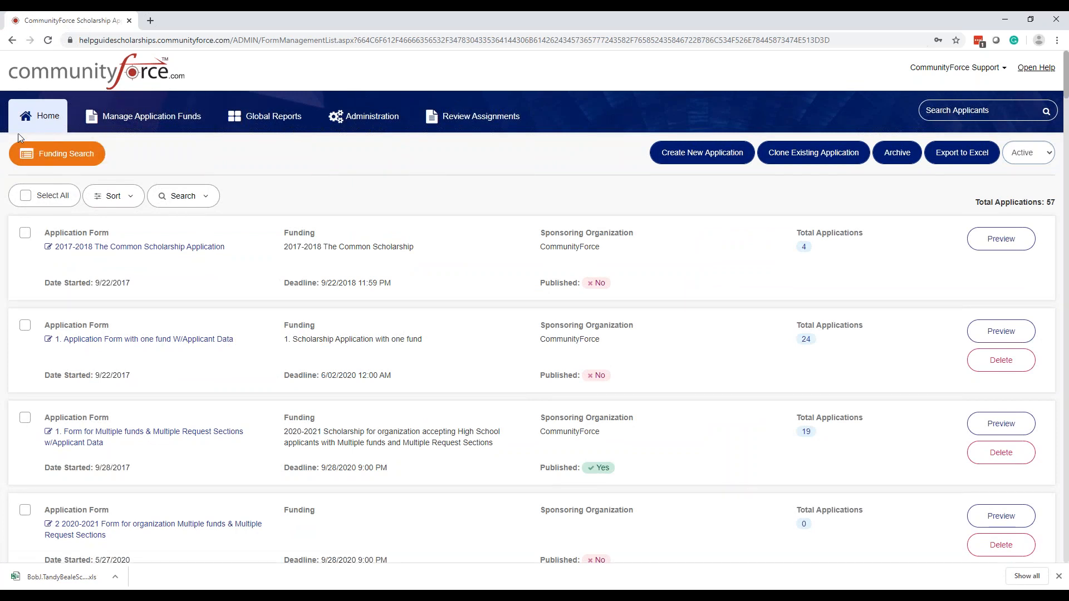
click(118, 338)
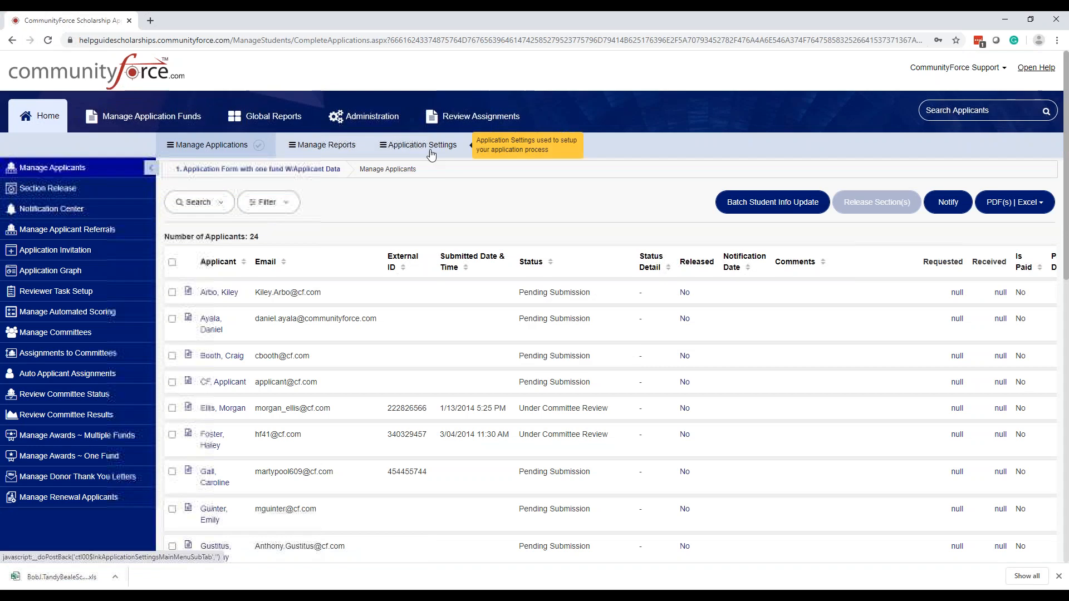
click(430, 146)
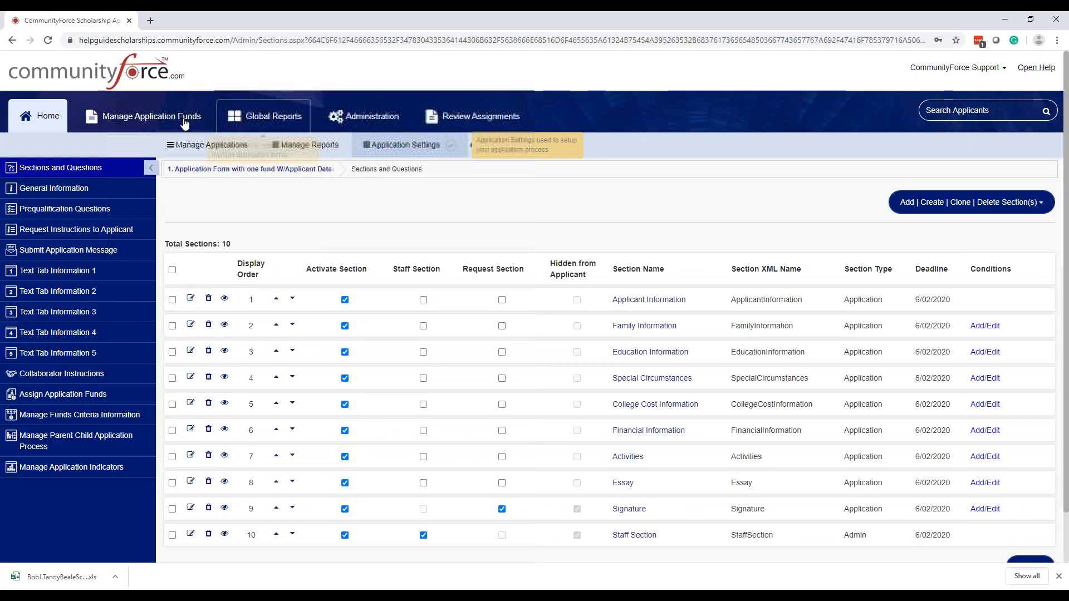
click(55, 190)
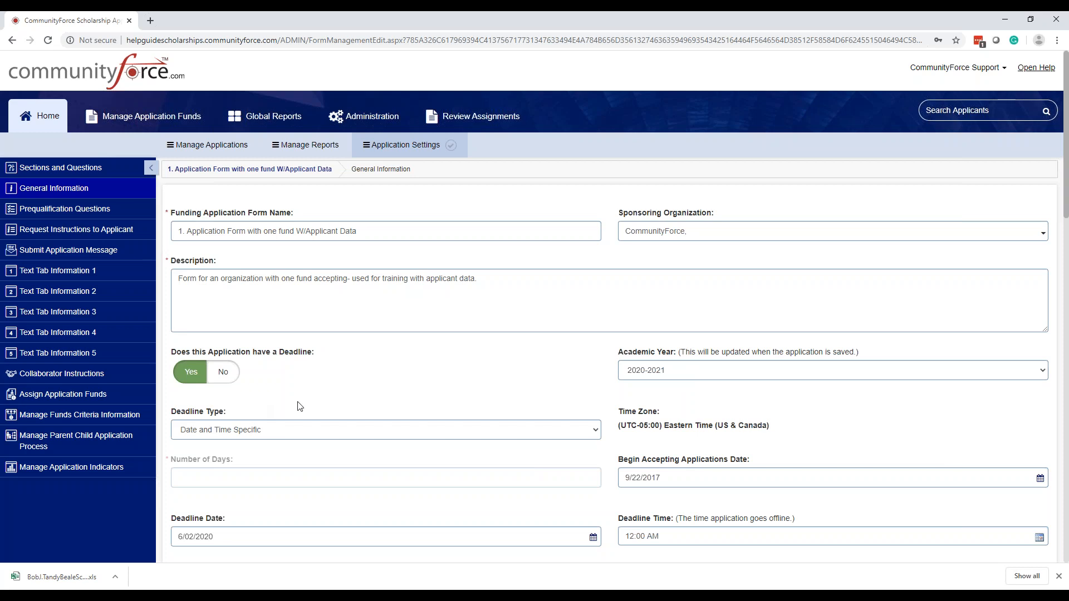
click(681, 376)
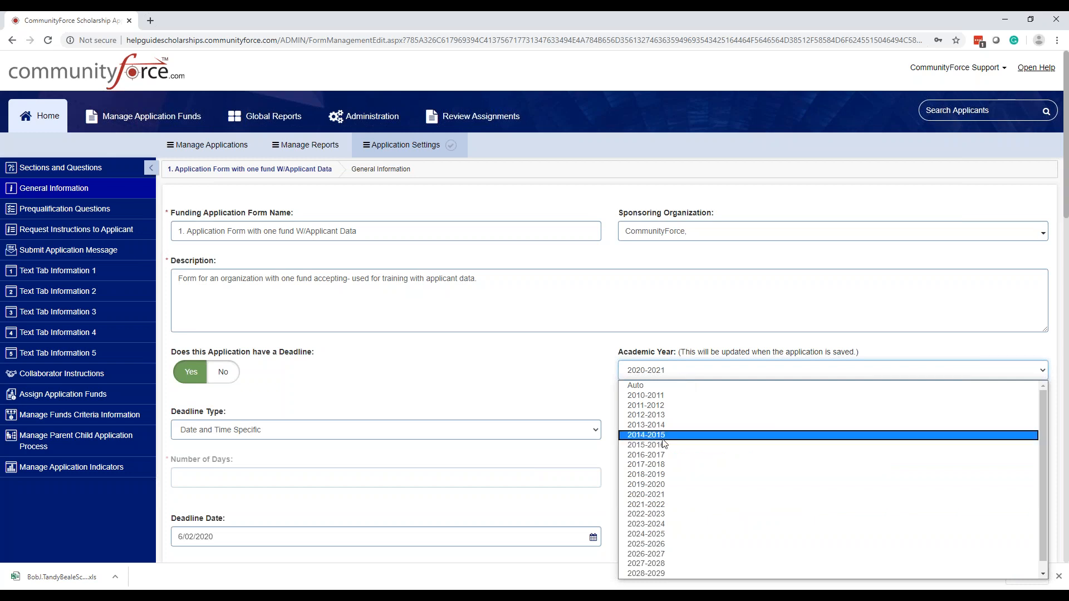
click(669, 500)
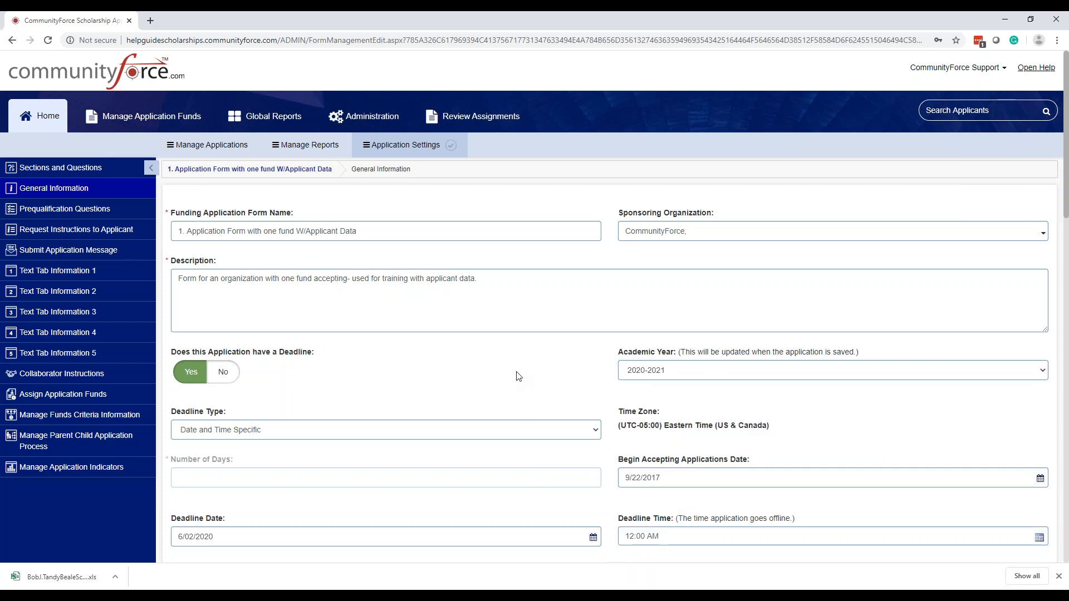
- View the fund assignments of the one-fund application form
click(51, 395)
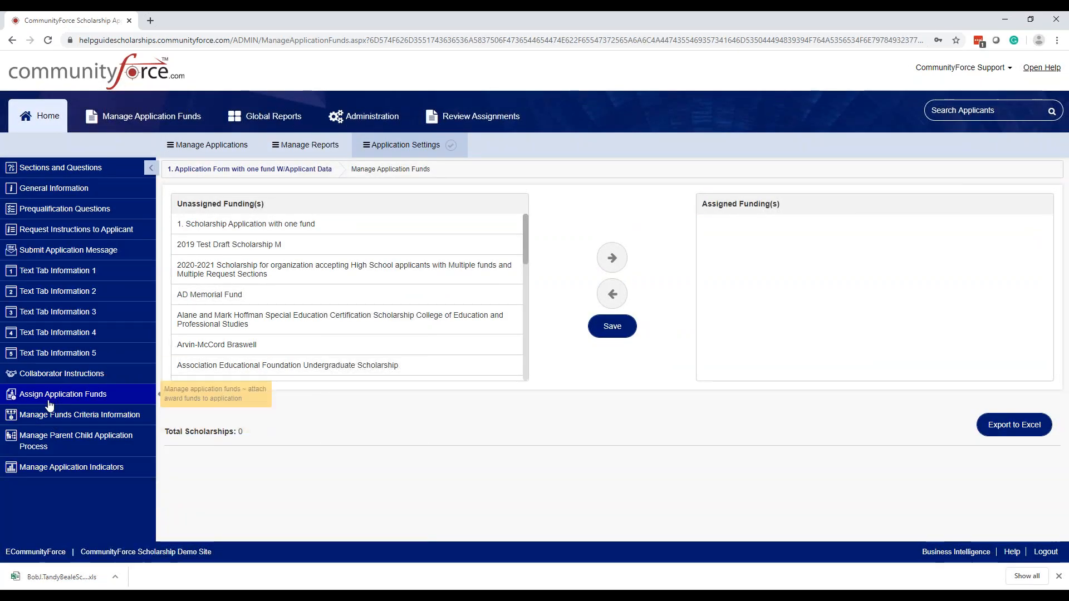
click(65, 396)
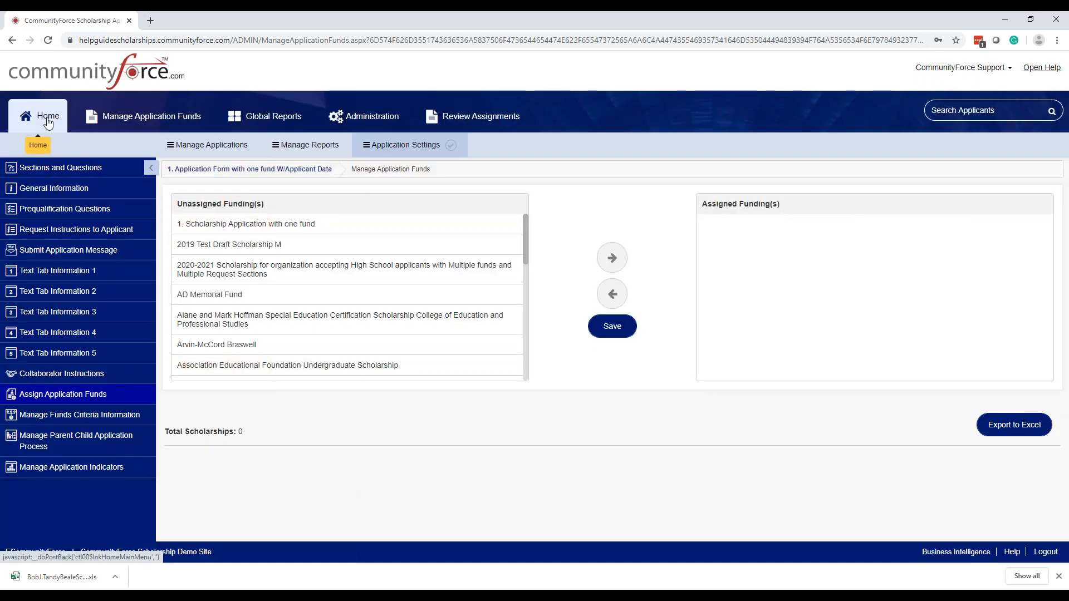
- Open the fund assignments of "1. Form for Multiple funds & Multiple Request Sections w/Applicant Data" in its application settings
click(46, 120)
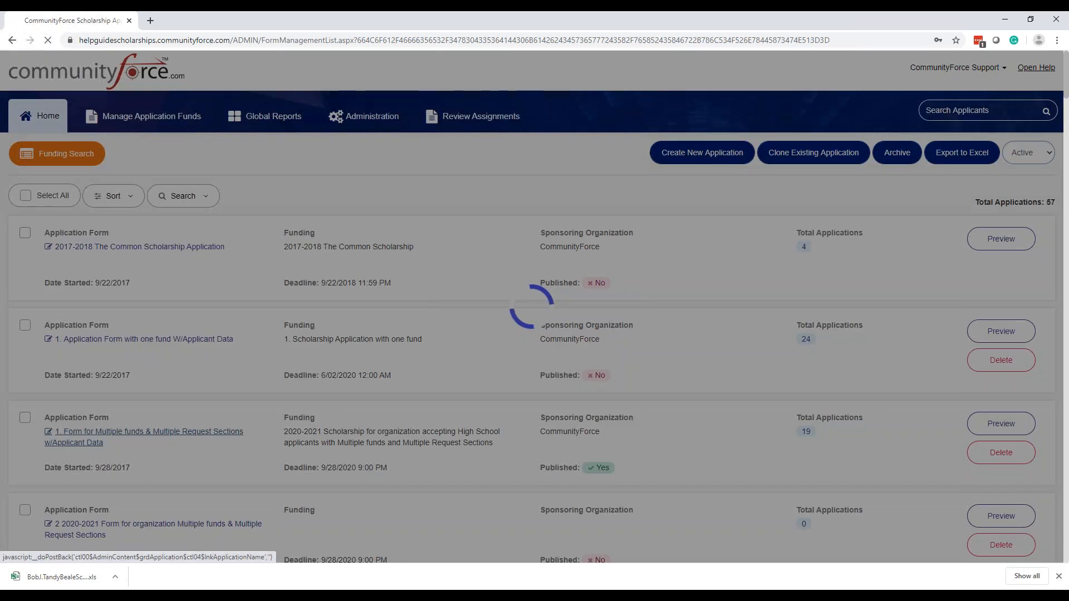
click(184, 433)
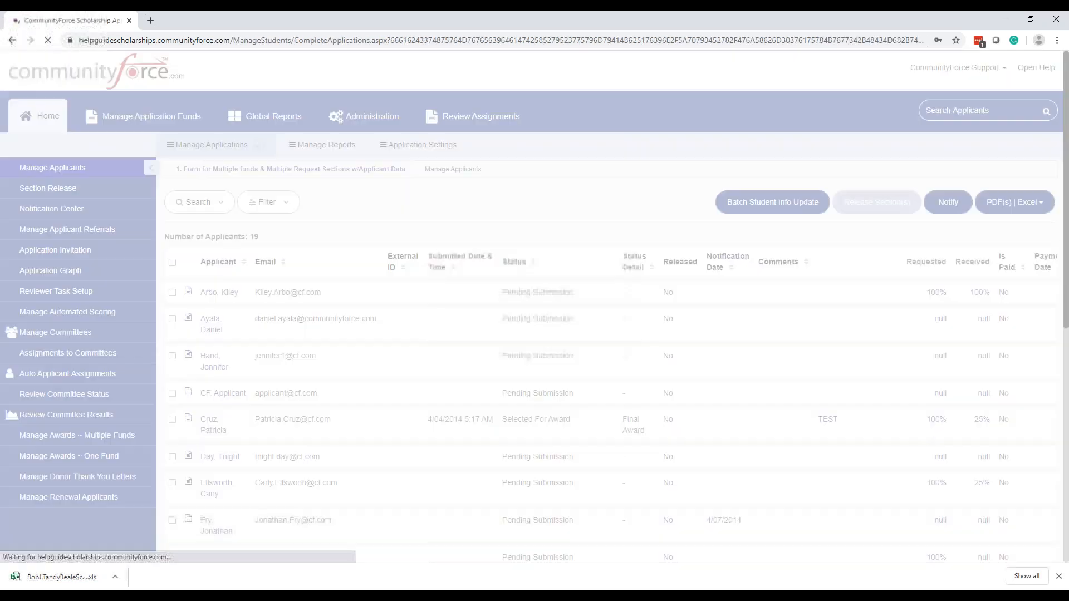
scroll(105, 367, down, 1)
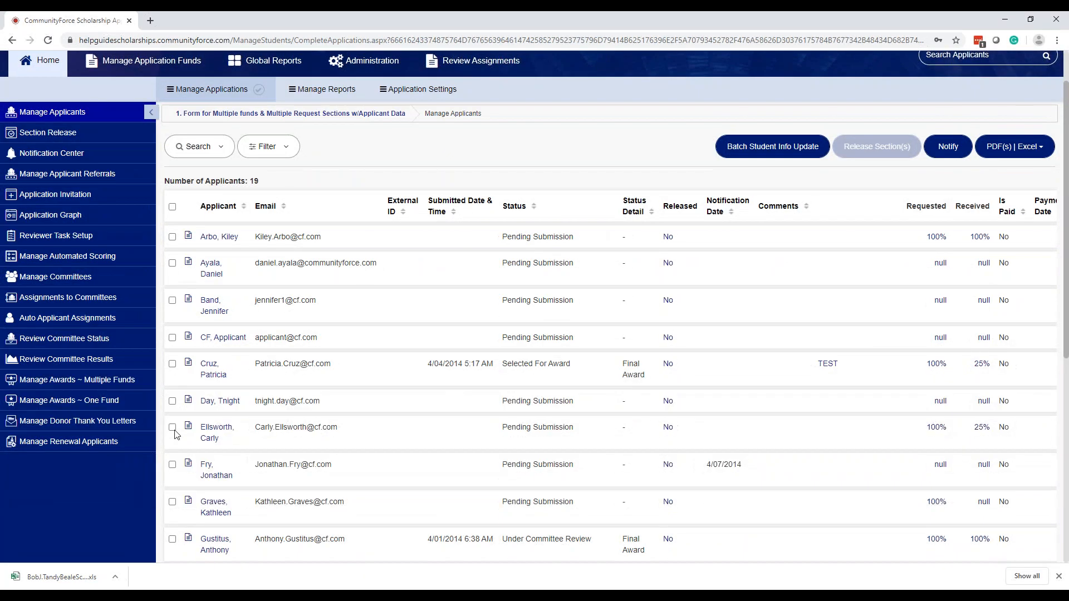
click(421, 89)
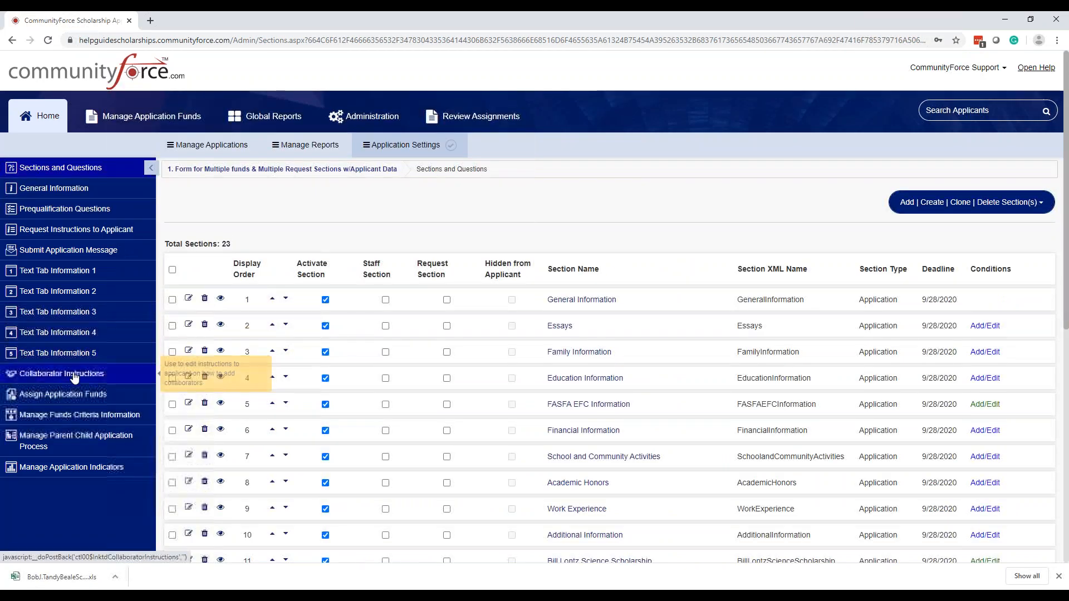
click(72, 395)
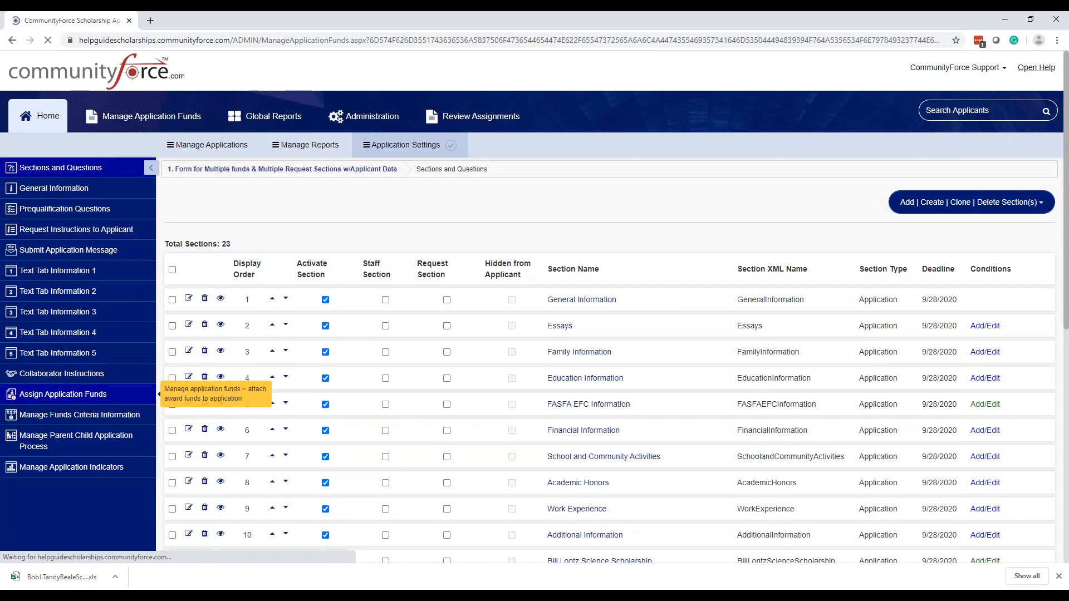
- Examine the unassigned and assigned fundings and the scholarship table listing every fund attached to the multiple-fund form
scroll(750, 286, down, 5)
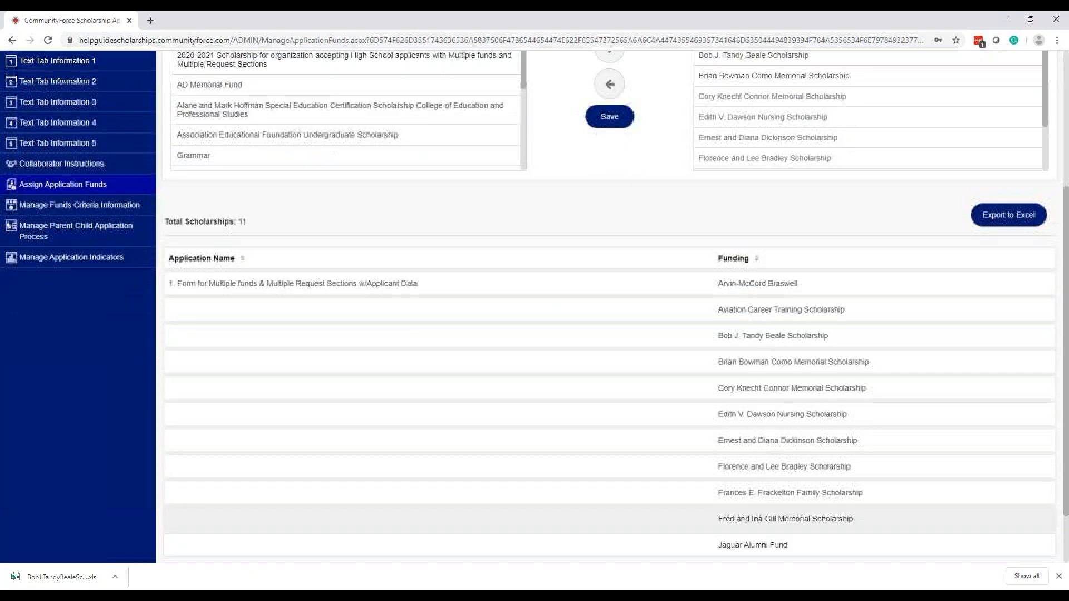
scroll(759, 324, up, 2)
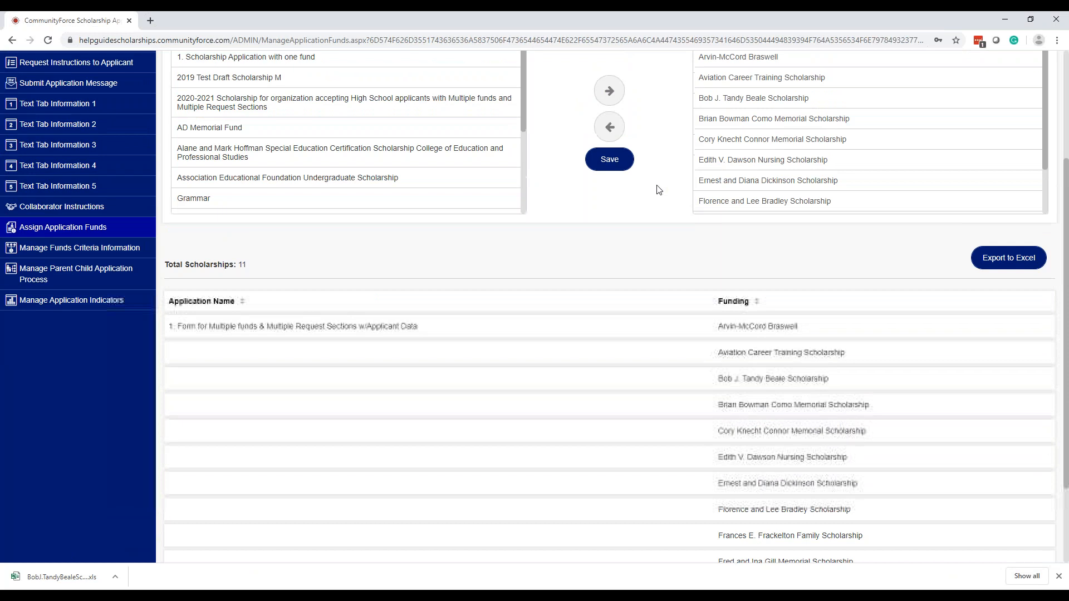
scroll(740, 401, down, 2)
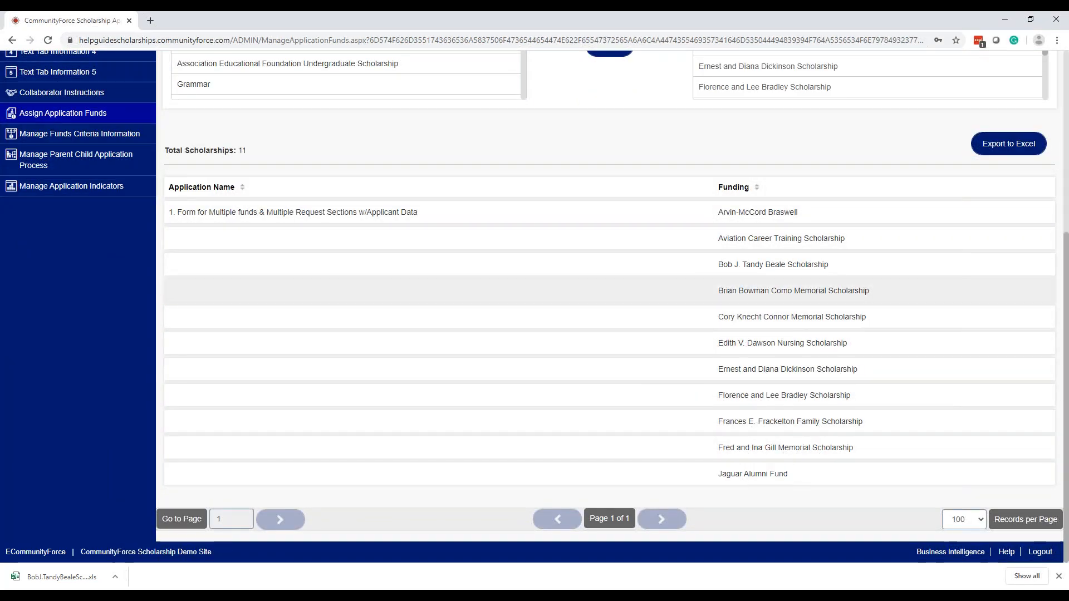
click(260, 210)
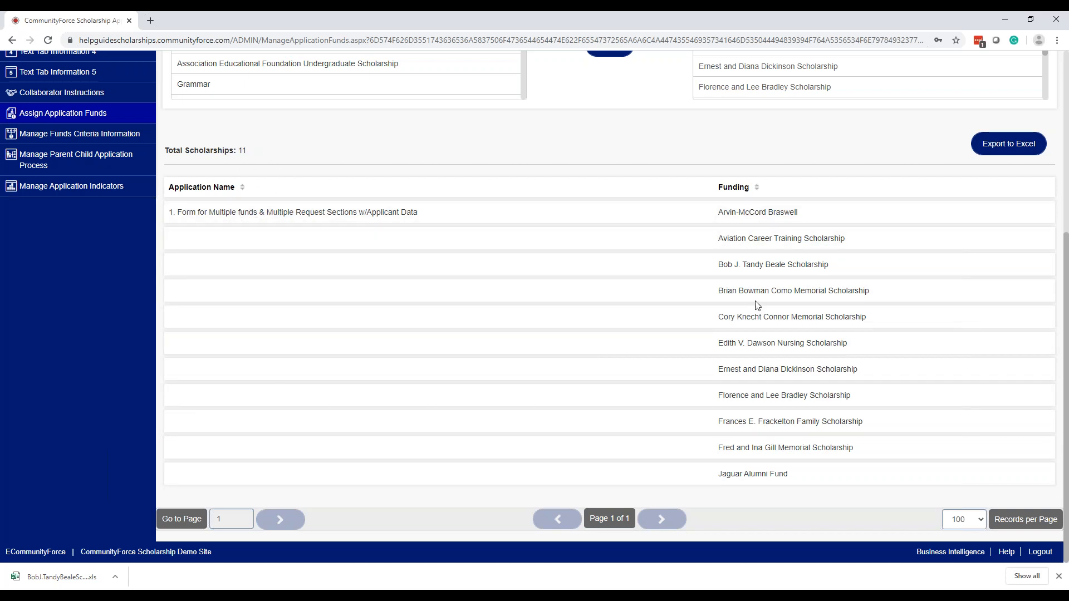
click(753, 490)
click(752, 485)
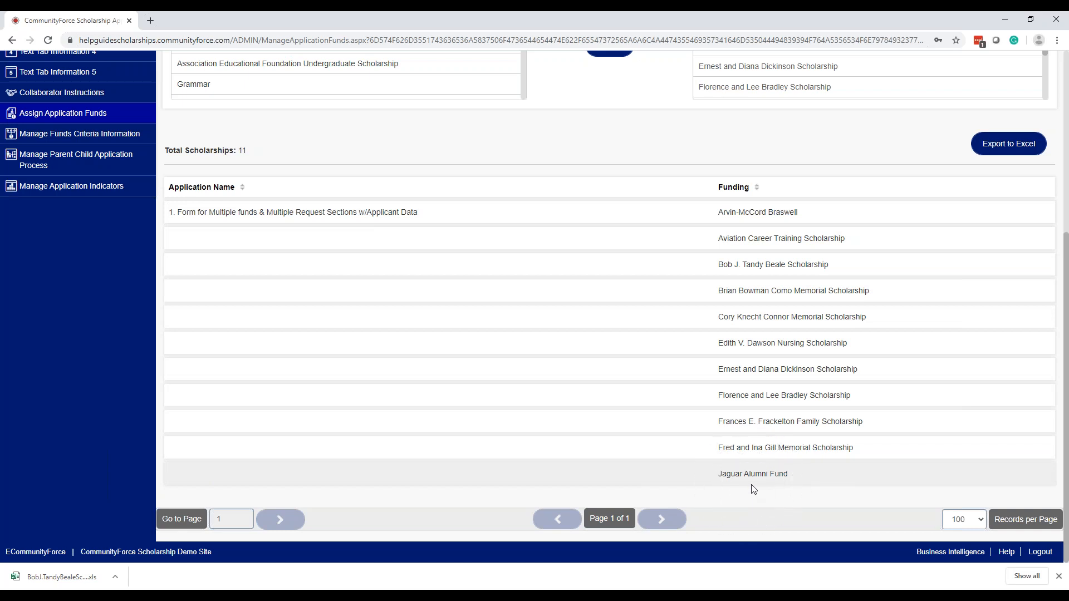
scroll(753, 488, up, 3)
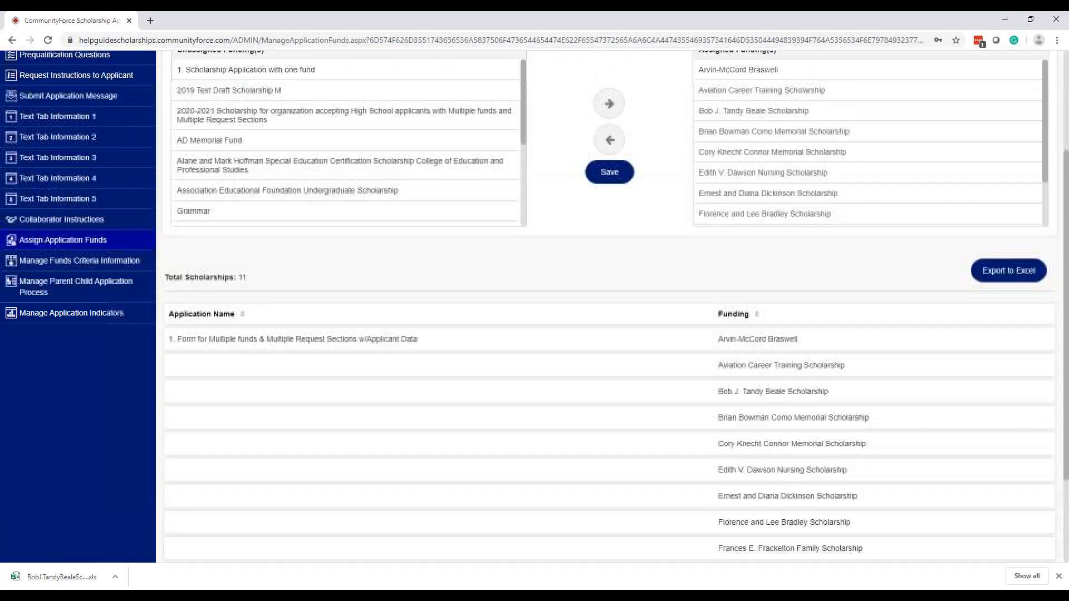
scroll(760, 394, down, 3)
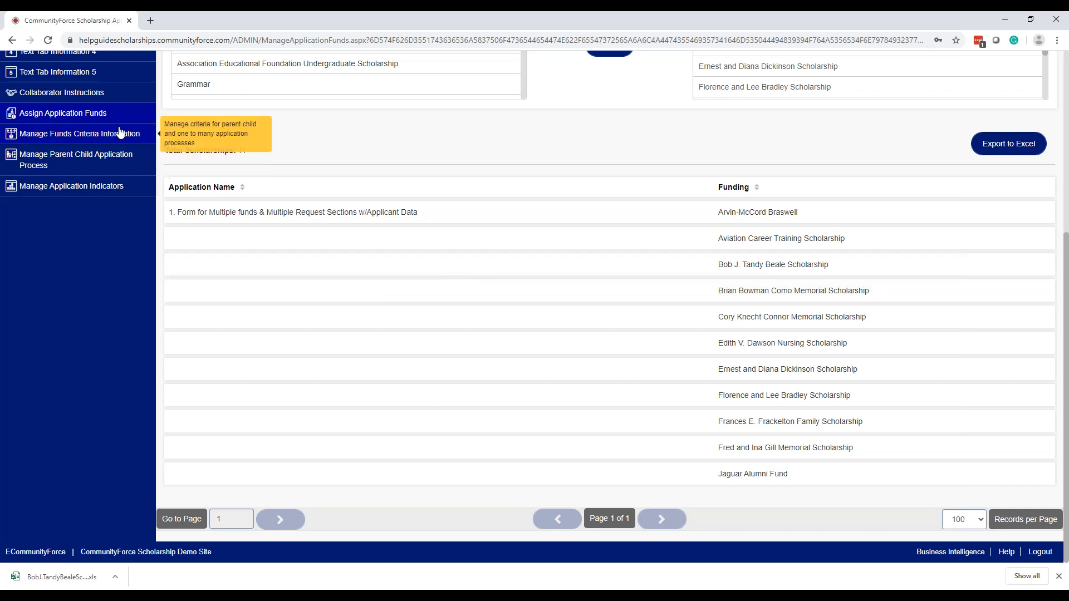
scroll(122, 142, up, 1)
scroll(102, 146, up, 2)
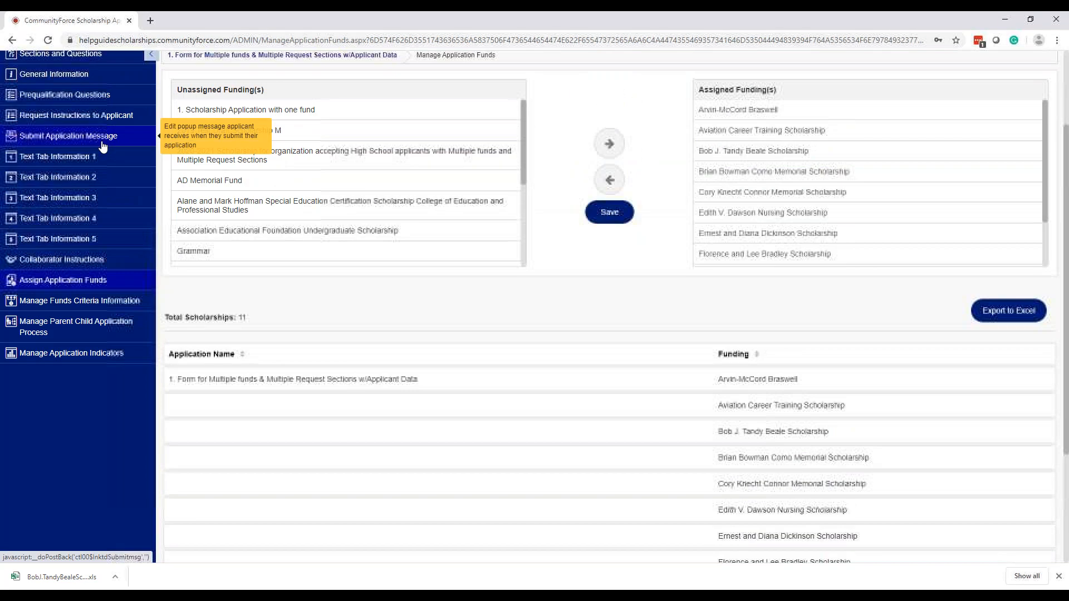
scroll(483, 276, down, 1)
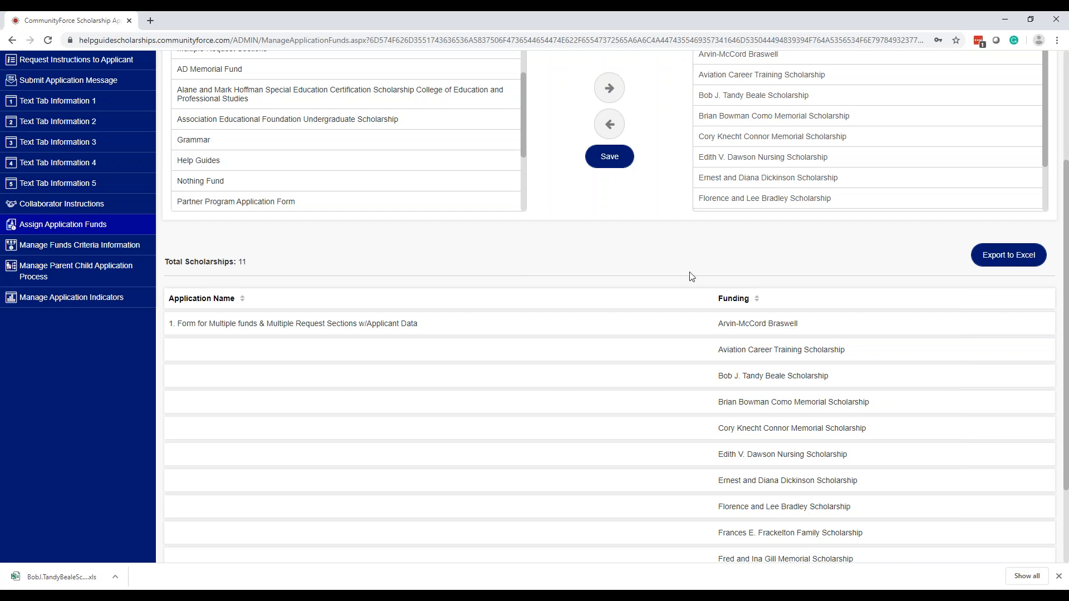
scroll(557, 390, down, 1)
scroll(559, 369, up, 1)
scroll(559, 369, up, 3)
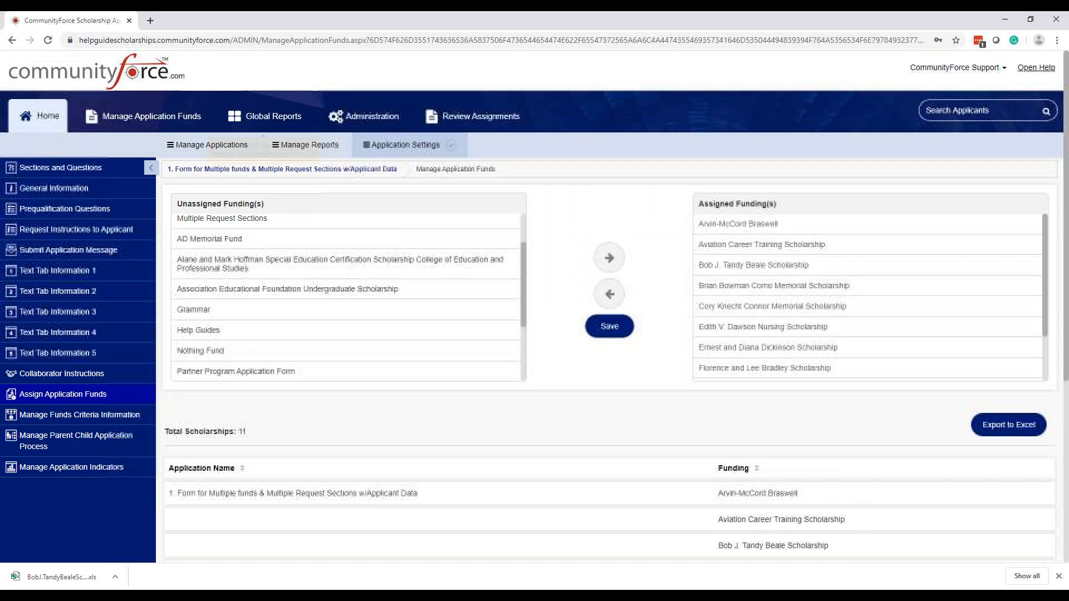
- Open the form's sections and questions, and review the criteria per fund in the ApplicationFunds workbook in Excel
click(430, 149)
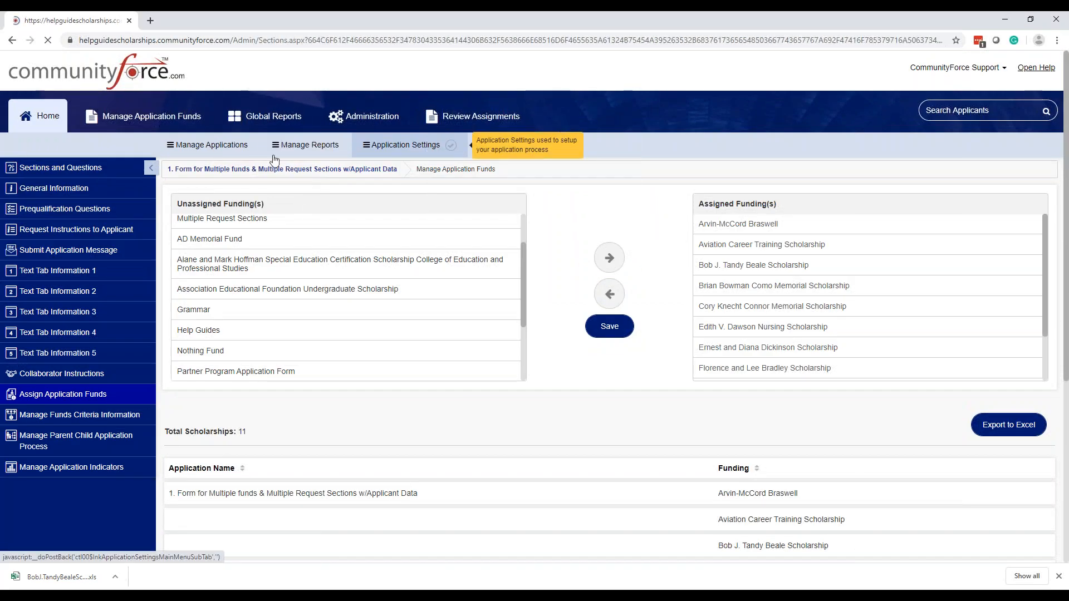
click(84, 170)
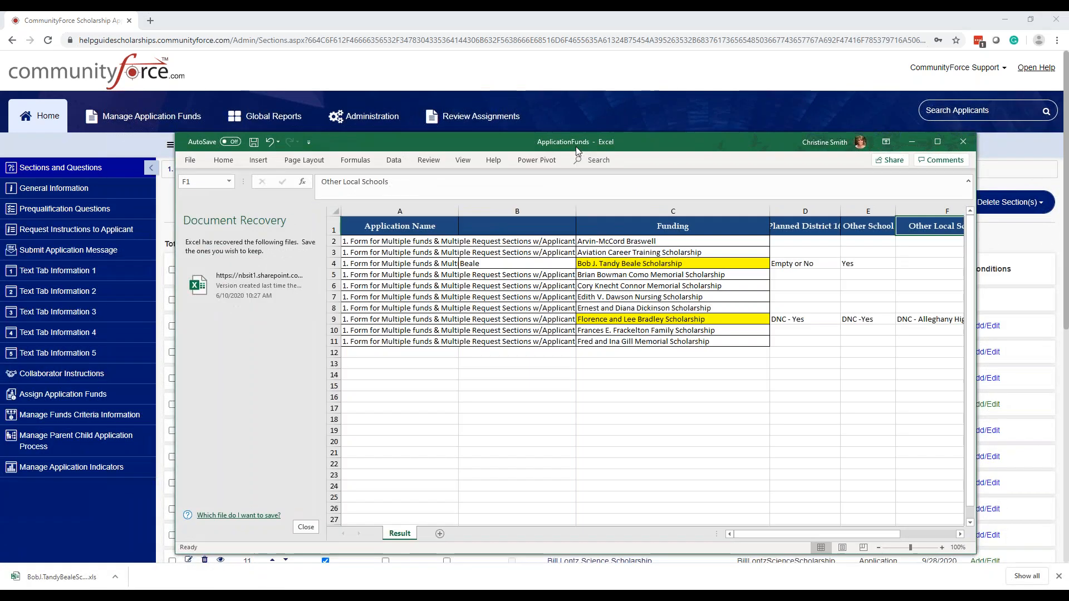
drag(575, 145, 510, 95)
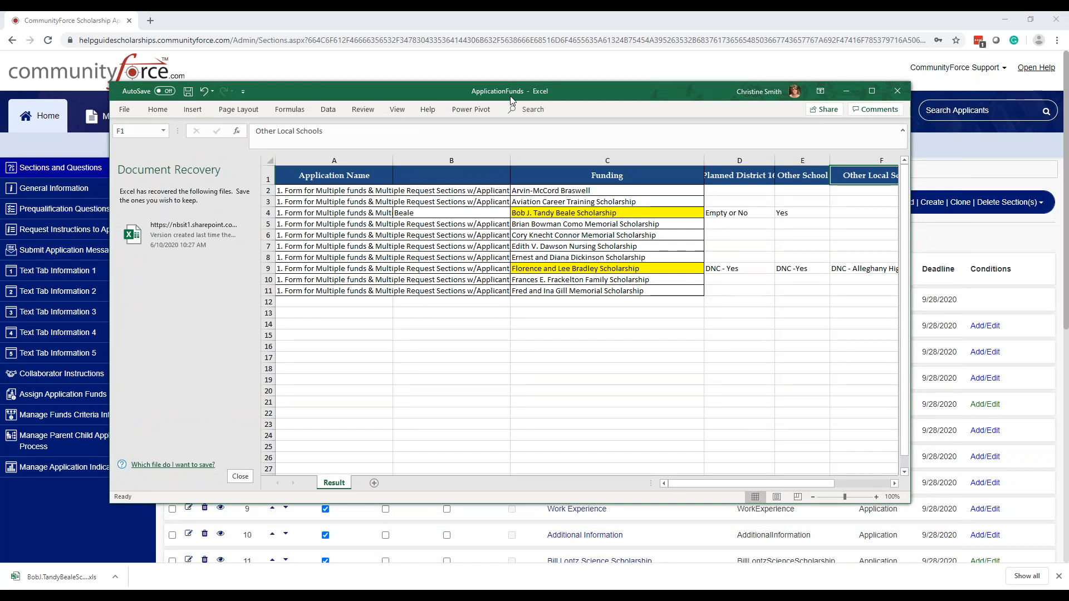
drag(511, 96, 432, 84)
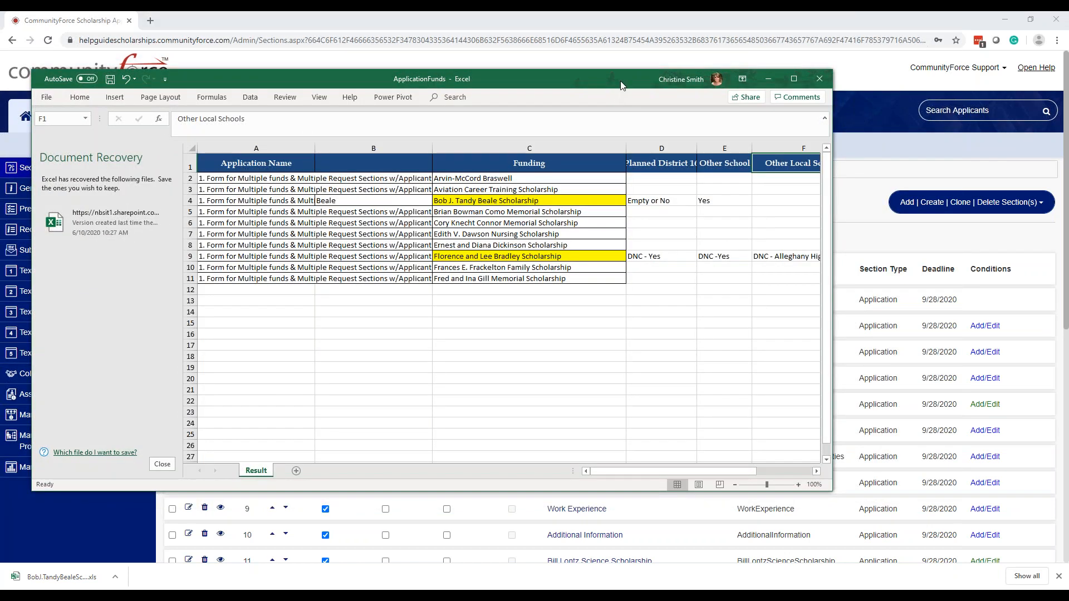
drag(621, 83, 591, 82)
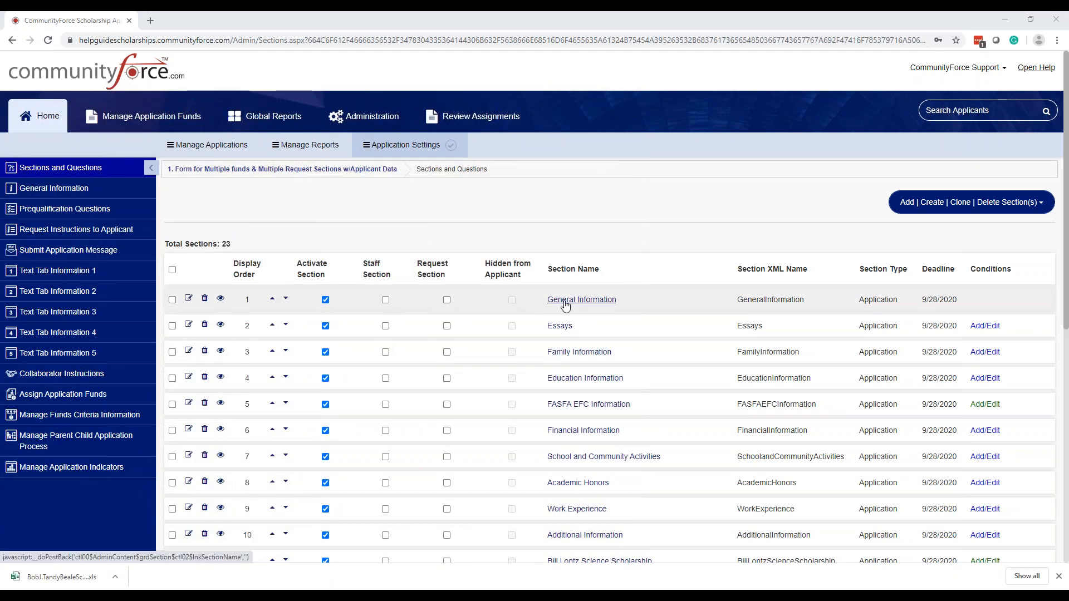
- In the General Information section, open the Planned District 16 High Schools question about graduating seniors for editing
click(565, 305)
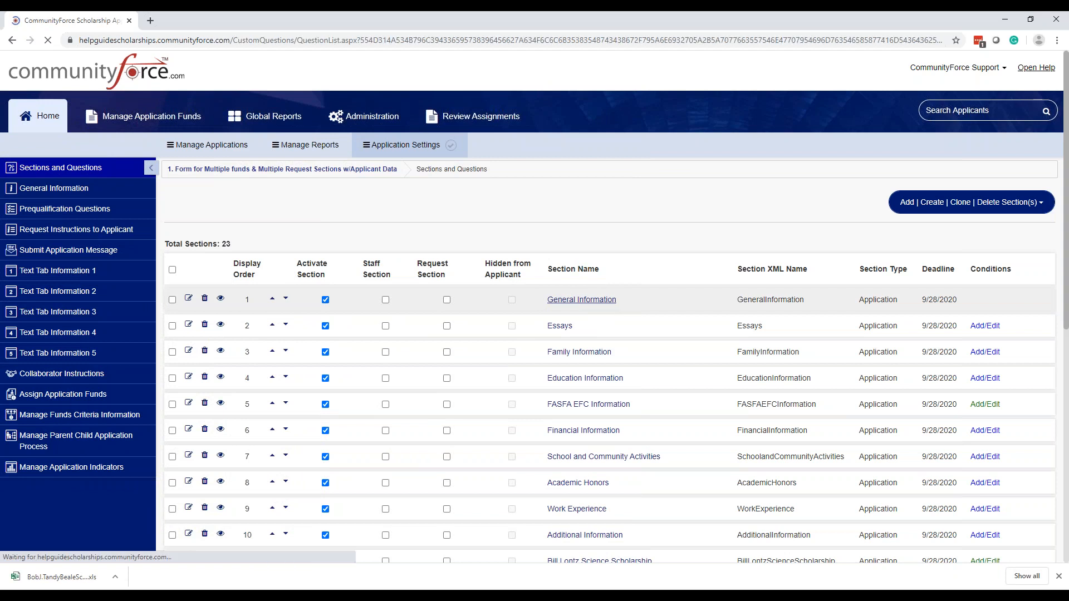
scroll(377, 341, down, 8)
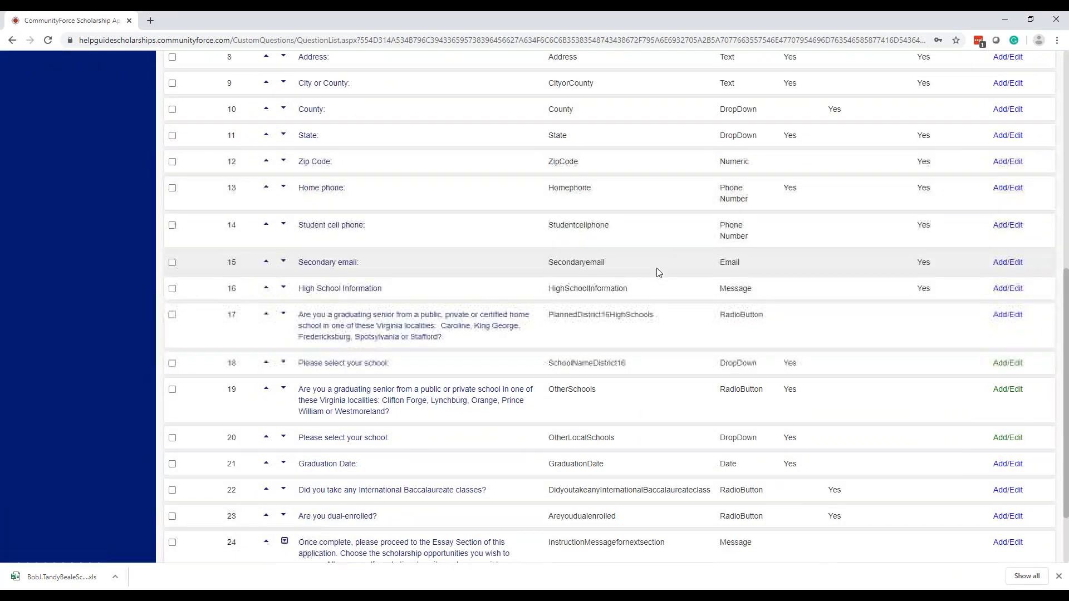
click(459, 321)
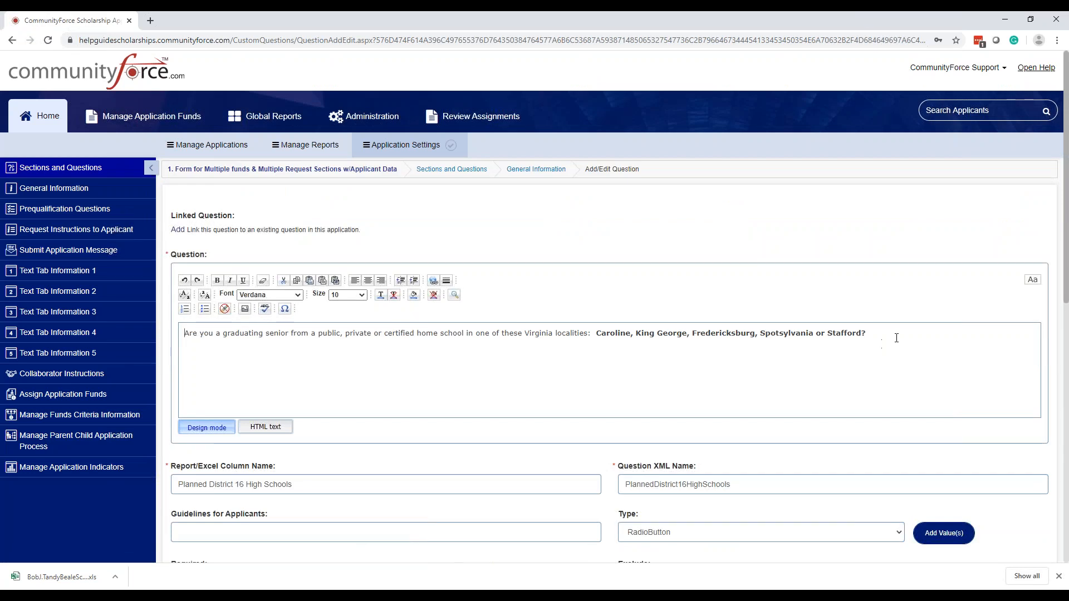
scroll(897, 338, down, 3)
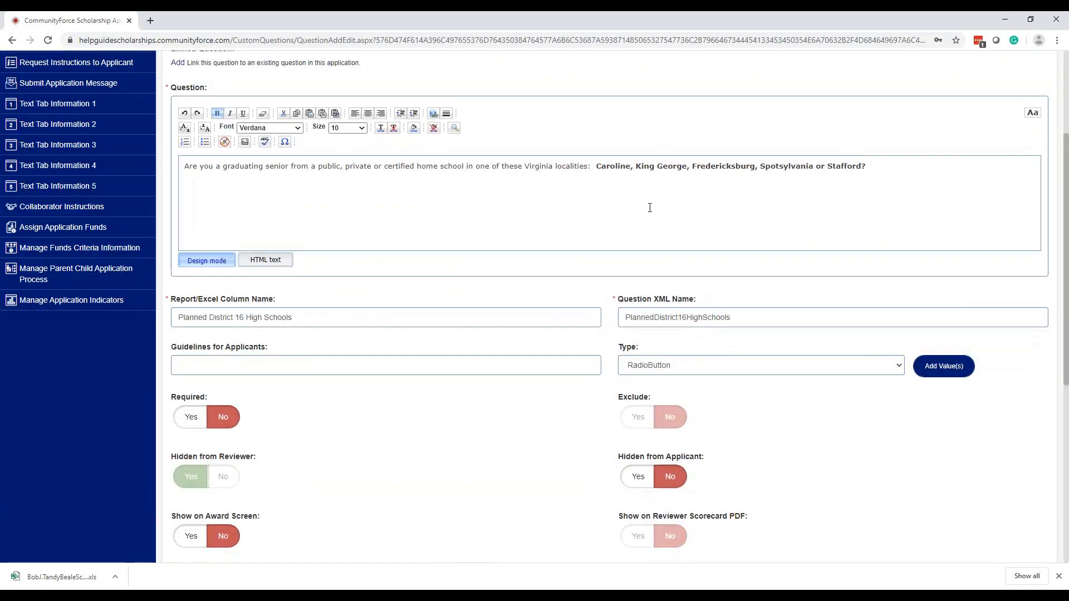
scroll(660, 225, down, 1)
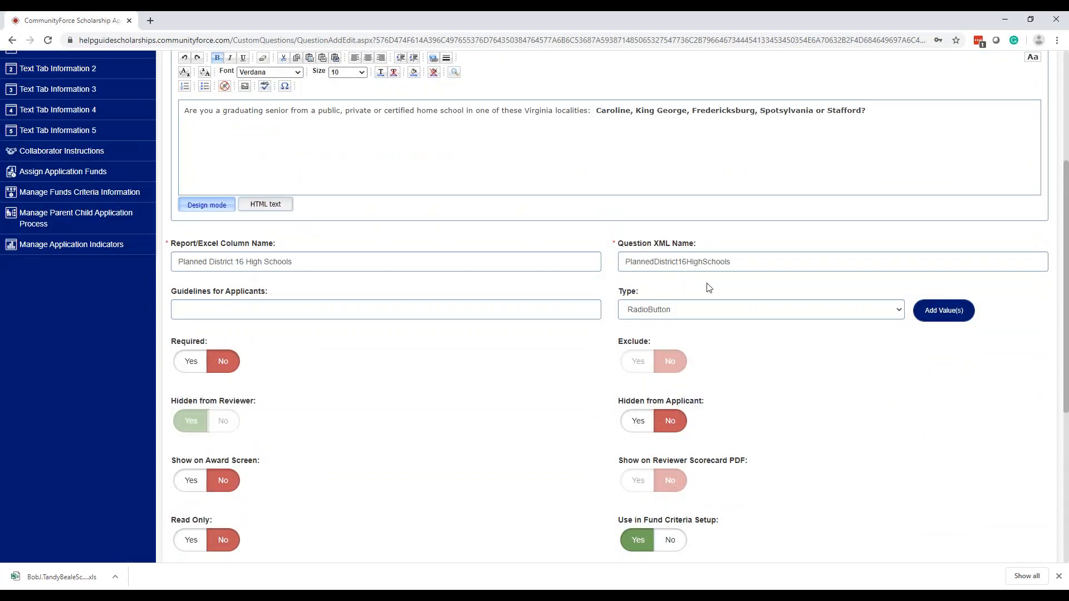
- Check the answer values defined for the radio button question and close them without changes
key(ctrl)
key(ctrl)
key(ctrl)
key(ctrl)
click(940, 318)
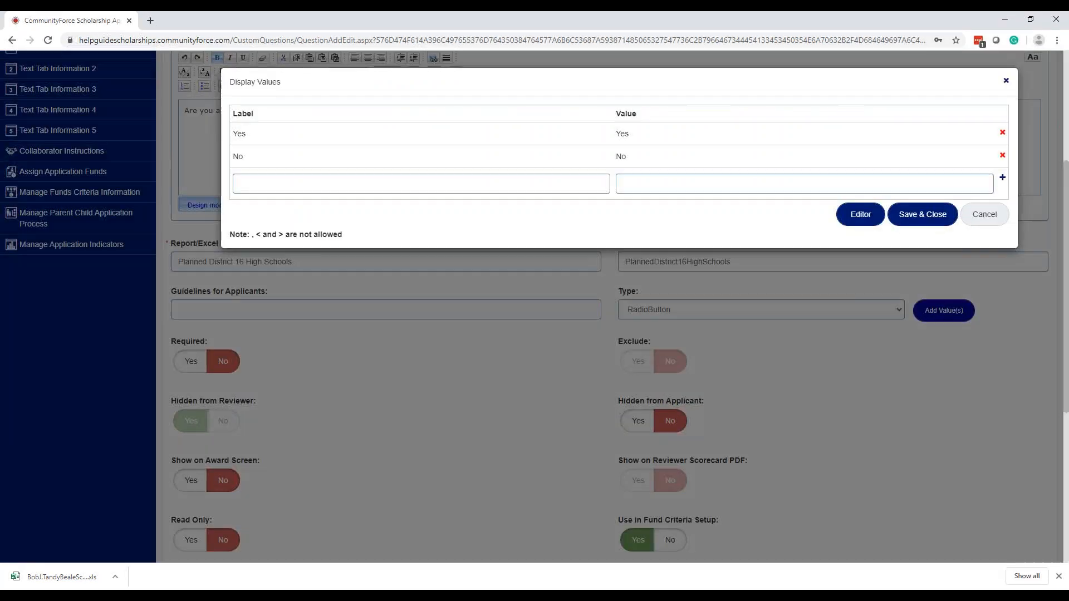
click(985, 216)
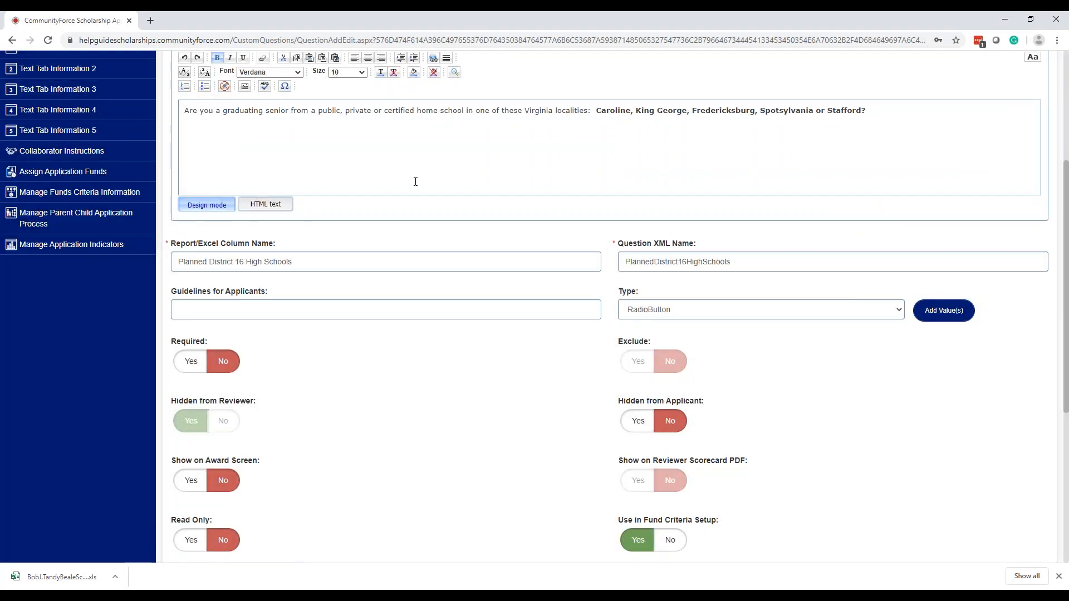
- Check the question's Use in Fund Criteria Setup and Criteria Fund settings
scroll(938, 449, down, 2)
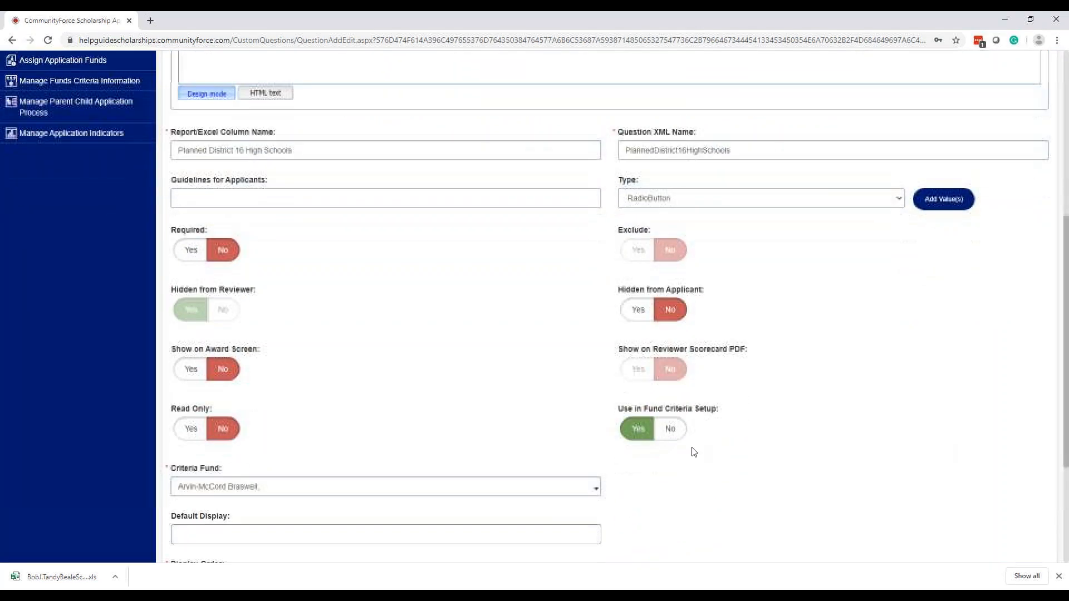
click(636, 430)
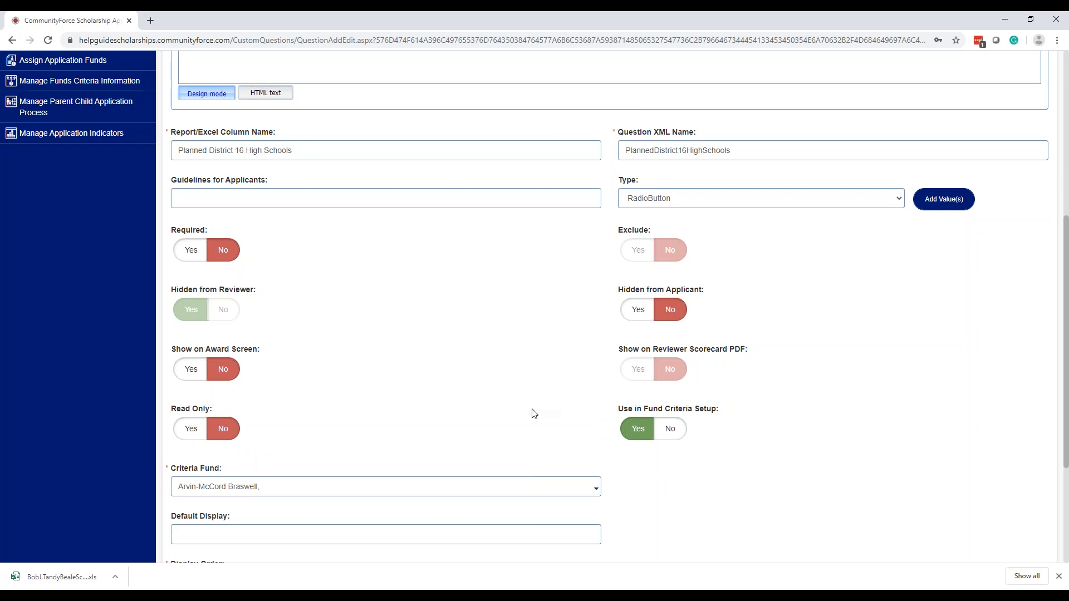
scroll(802, 427, down, 1)
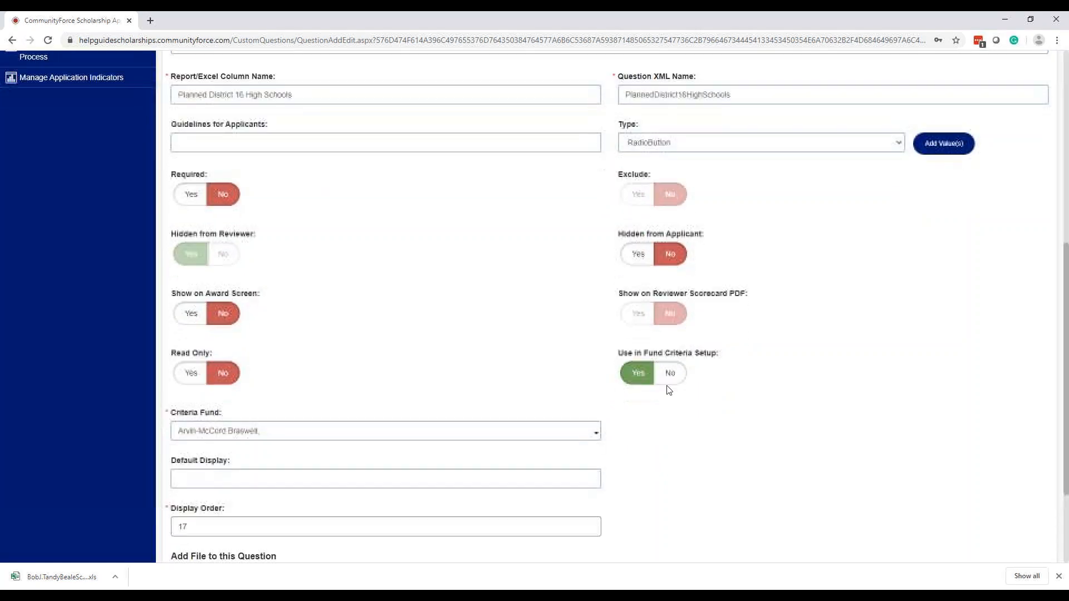
click(190, 421)
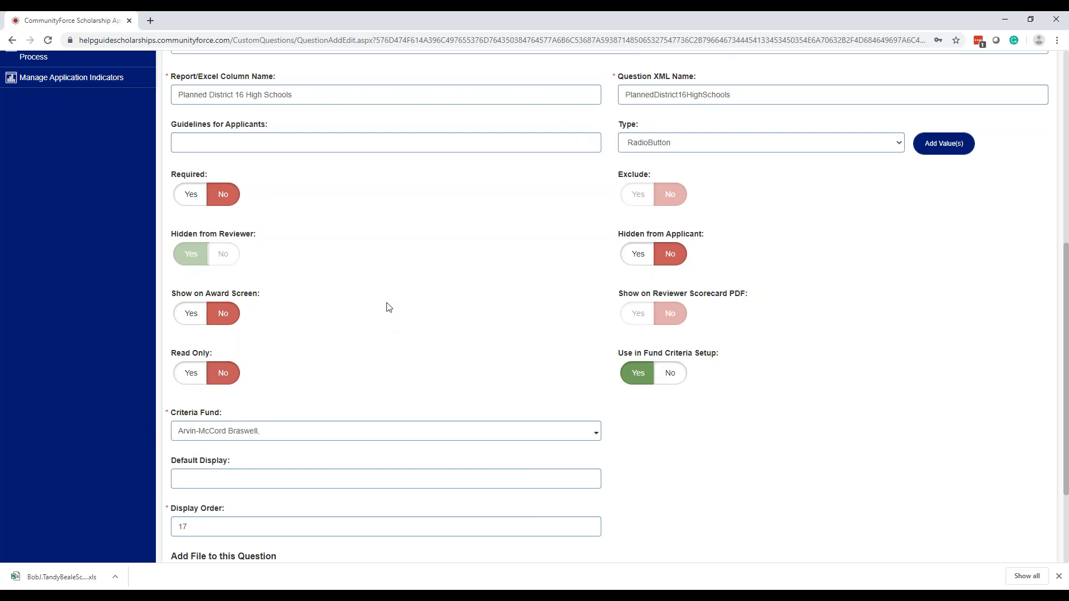
- Add the Aviation Career Training, Bob J. Tandy Beale, and Florence and Lee Bradley scholarships to the question's criteria funds
click(595, 433)
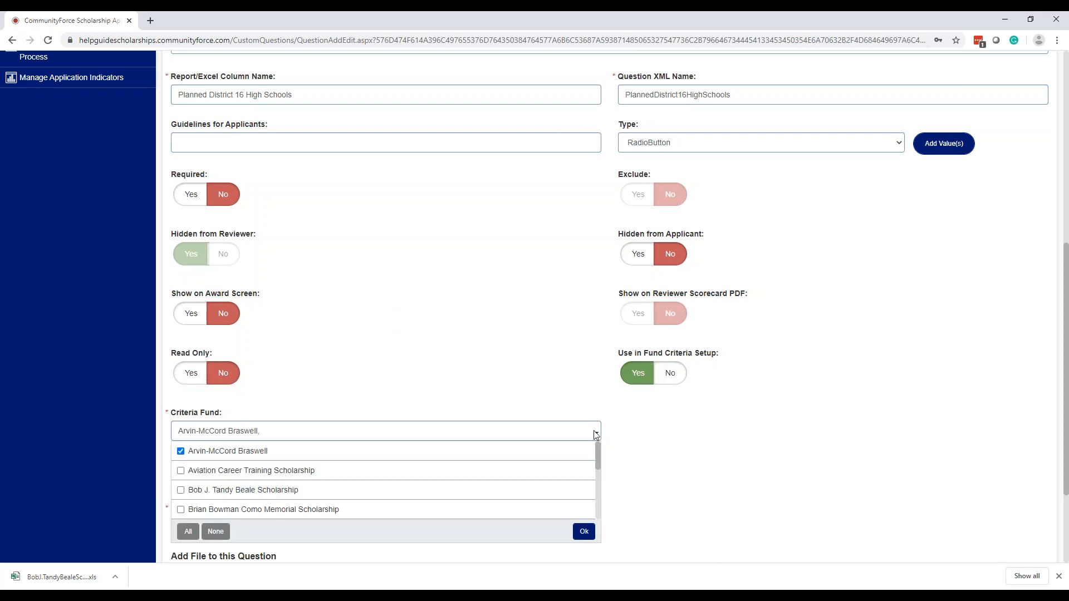
click(180, 471)
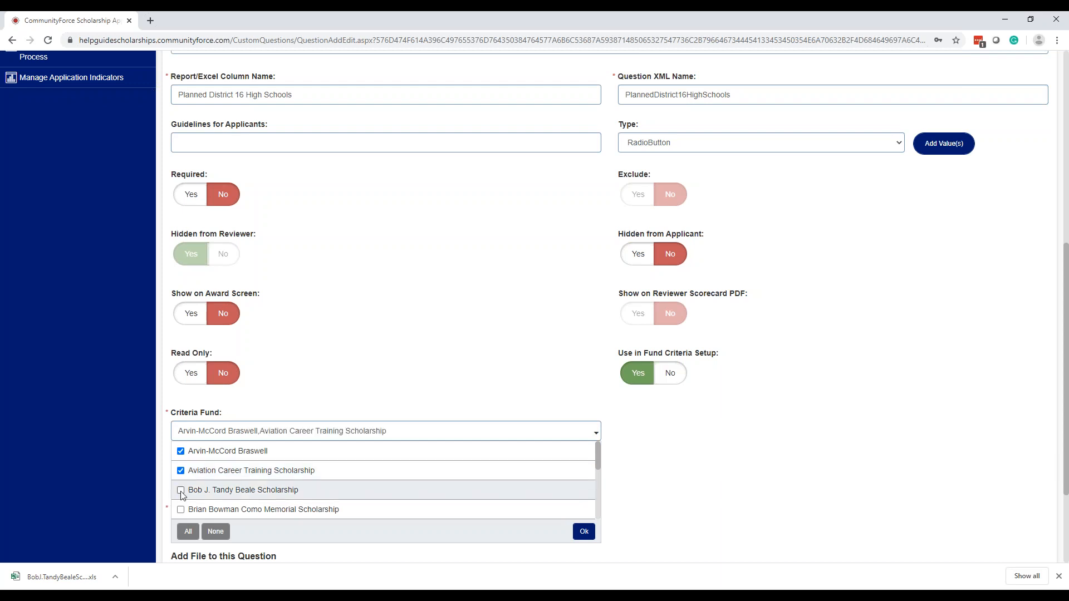
click(182, 494)
scroll(248, 477, down, 3)
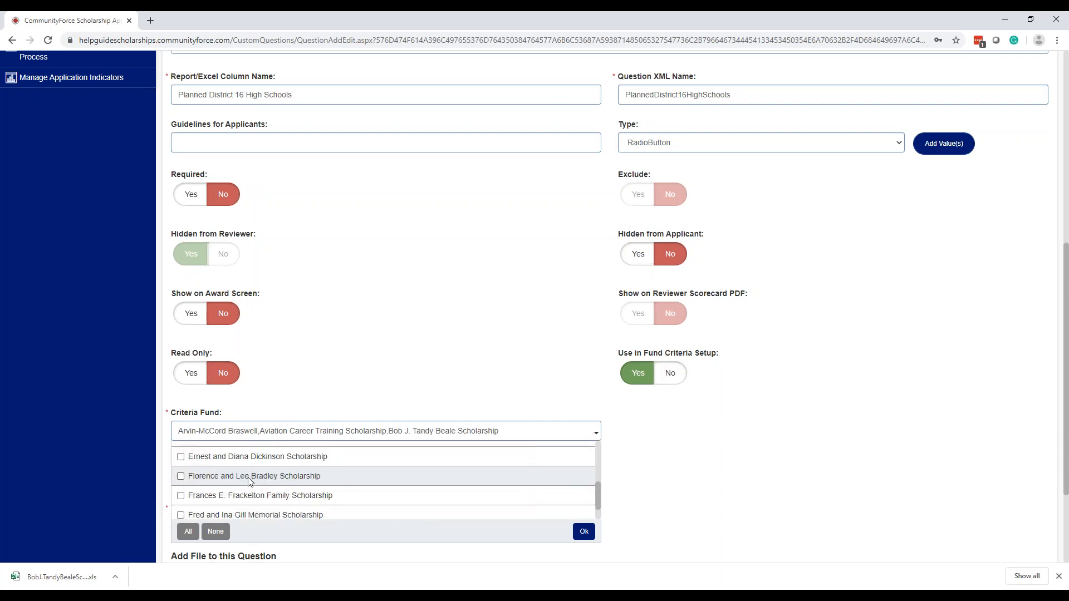
click(246, 475)
- Review the selected criteria funds, then save the Planned District 16 High Schools question and exit
scroll(355, 469, up, 3)
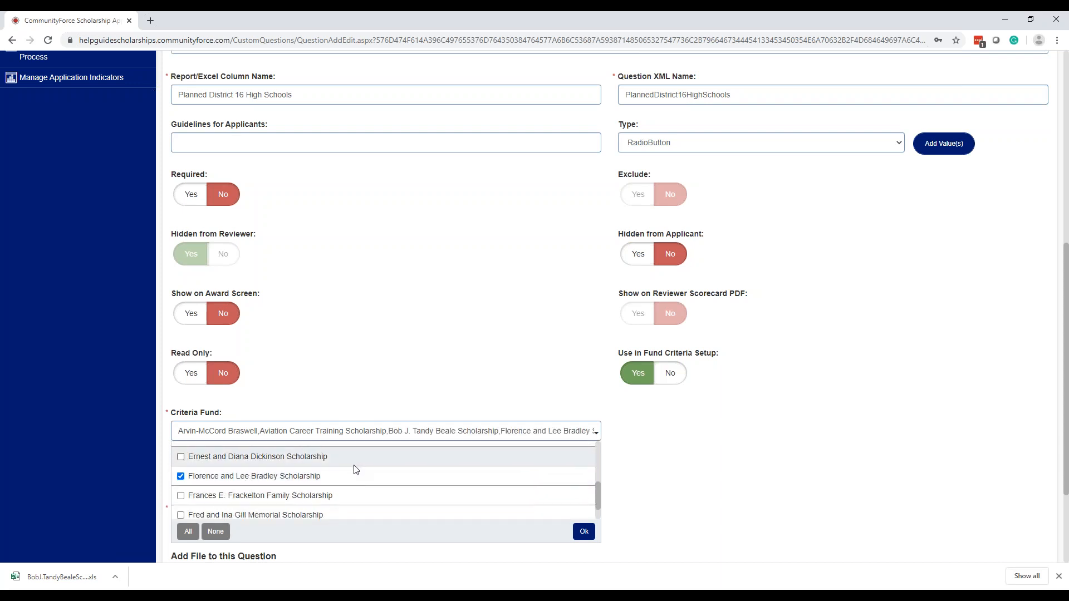
scroll(354, 467, up, 3)
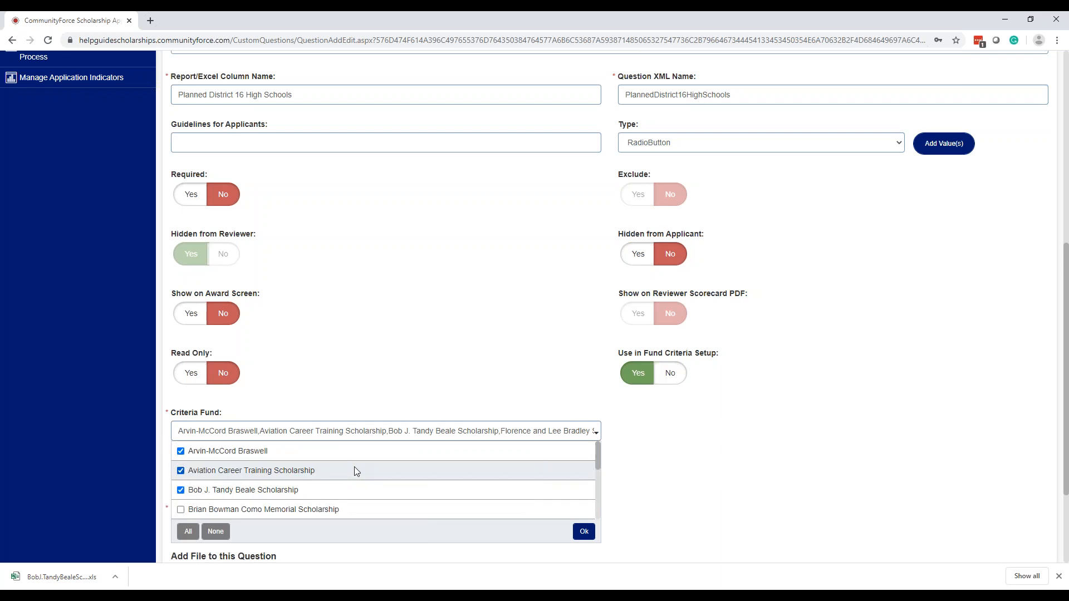
scroll(354, 467, down, 3)
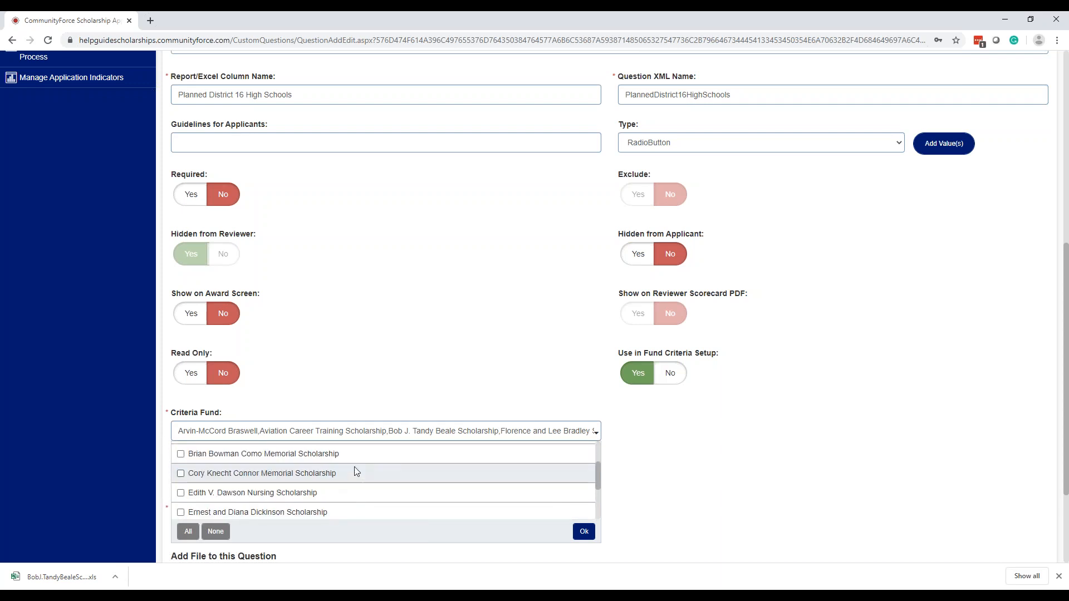
scroll(356, 472, down, 3)
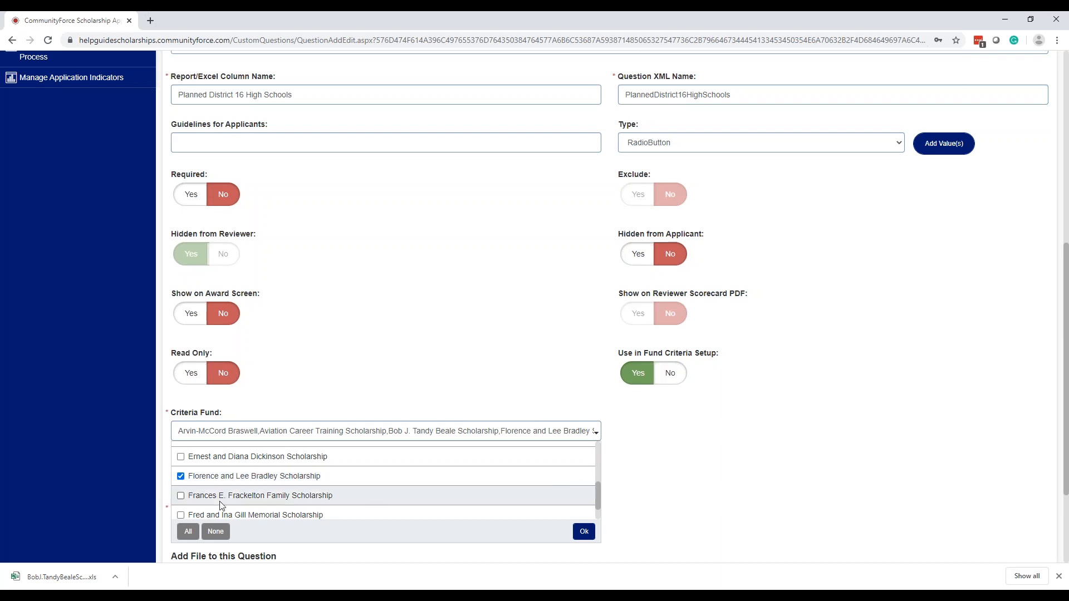
scroll(256, 489, up, 5)
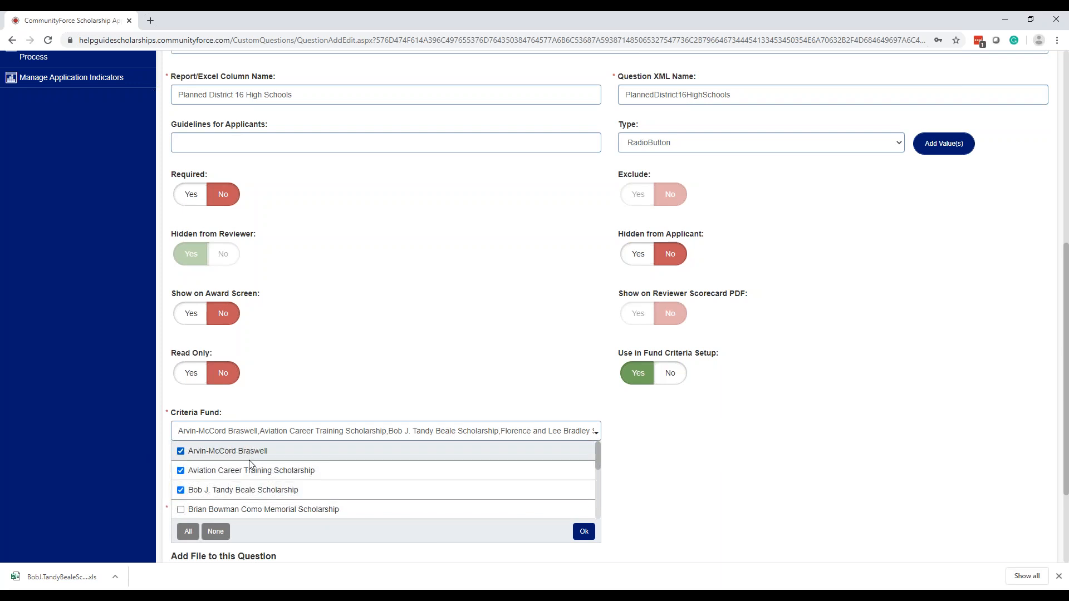
scroll(249, 460, down, 1)
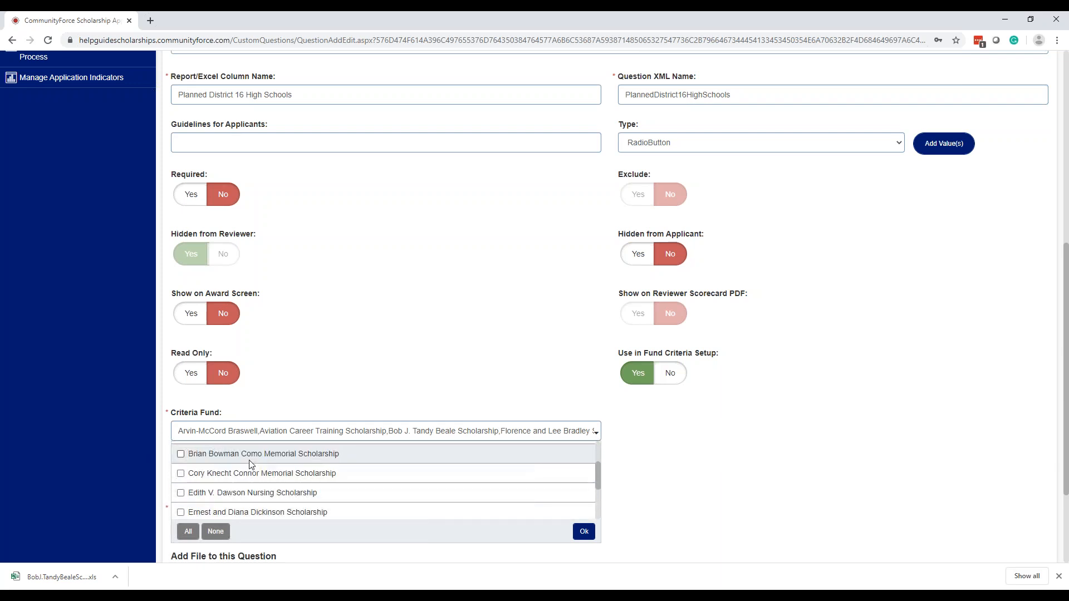
click(841, 439)
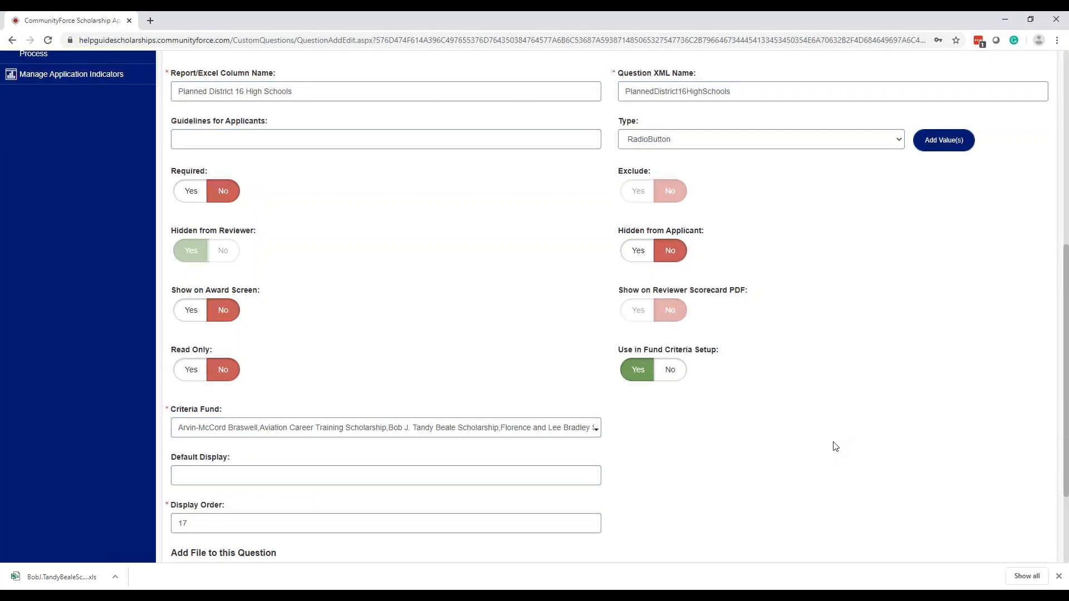
scroll(834, 444, down, 3)
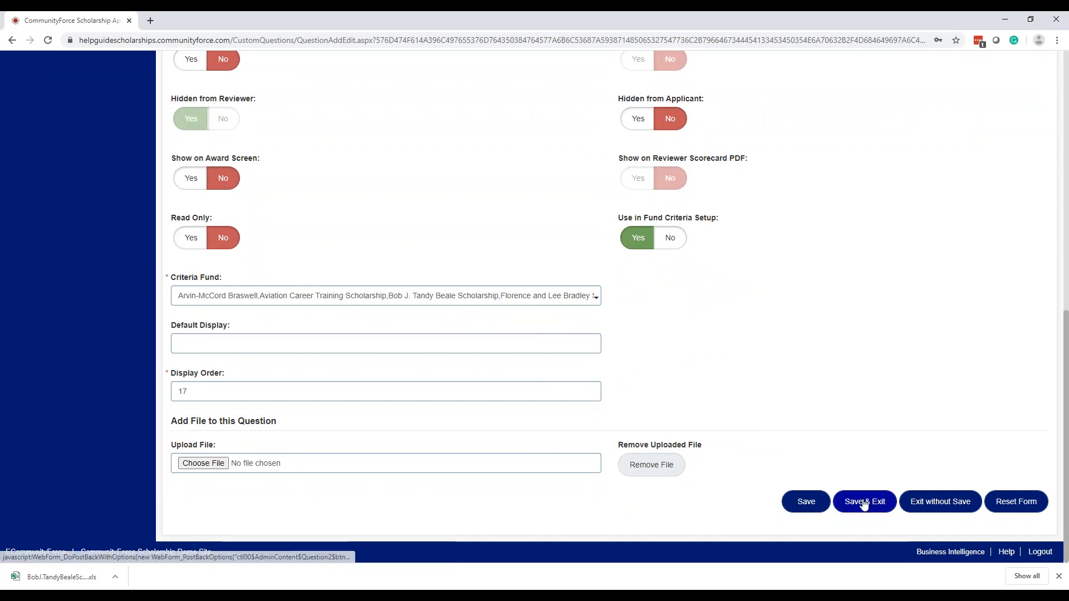
click(864, 503)
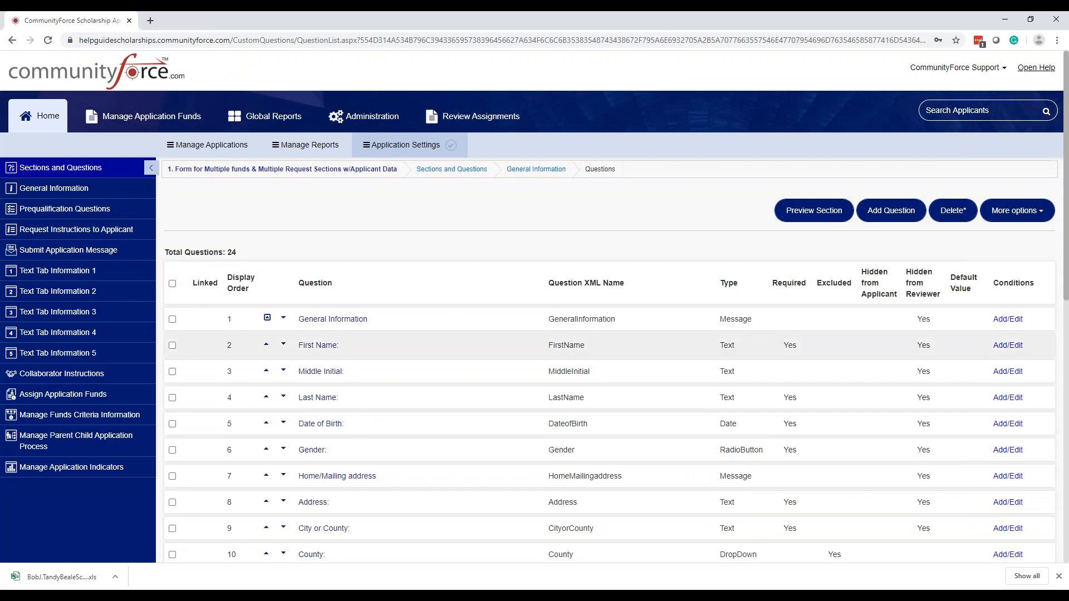
- Open the School Name District 16 dropdown question for editing and enable its use in fund criteria setup
scroll(557, 389, down, 7)
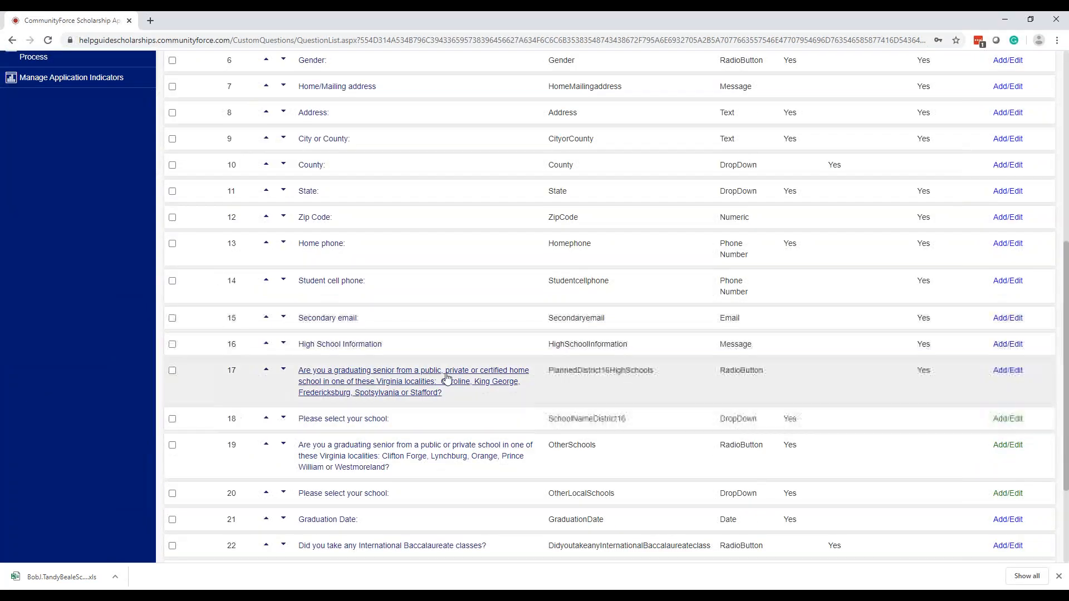
scroll(580, 368, down, 1)
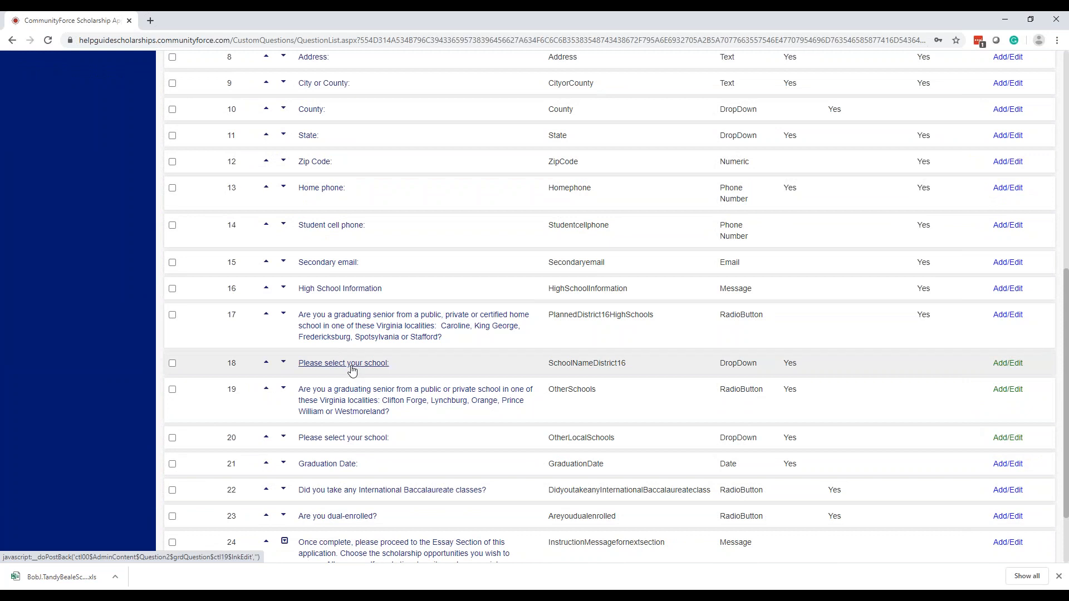
click(352, 365)
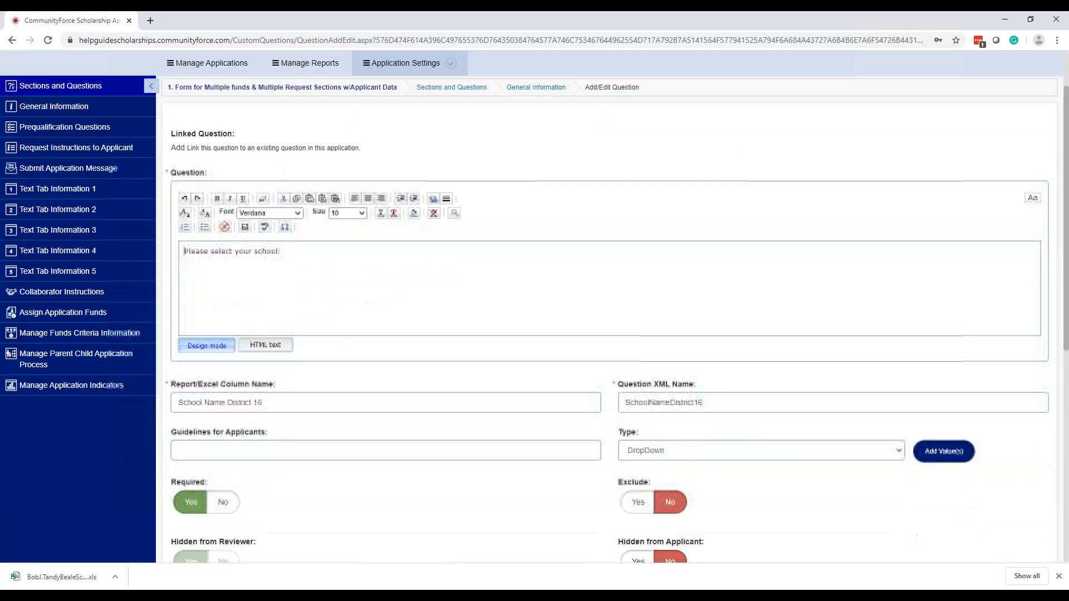
scroll(466, 375, down, 7)
click(634, 287)
scroll(412, 364, down, 2)
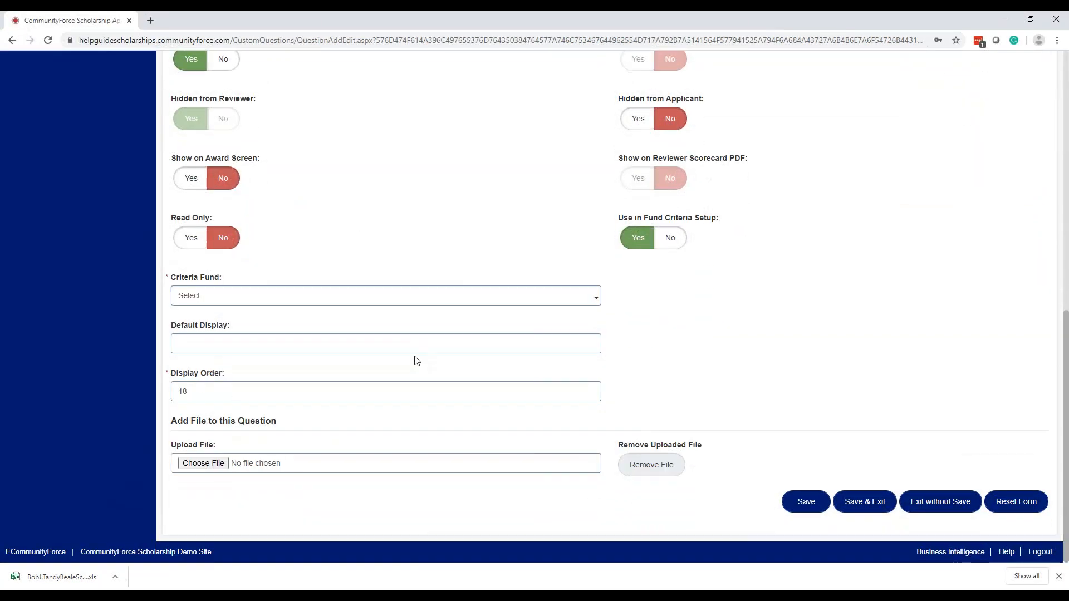
- Assign the Bob J. Tandy Beale and Florence and Lee Bradley scholarships as criteria funds for the District 16 school question, and save and exit
click(363, 303)
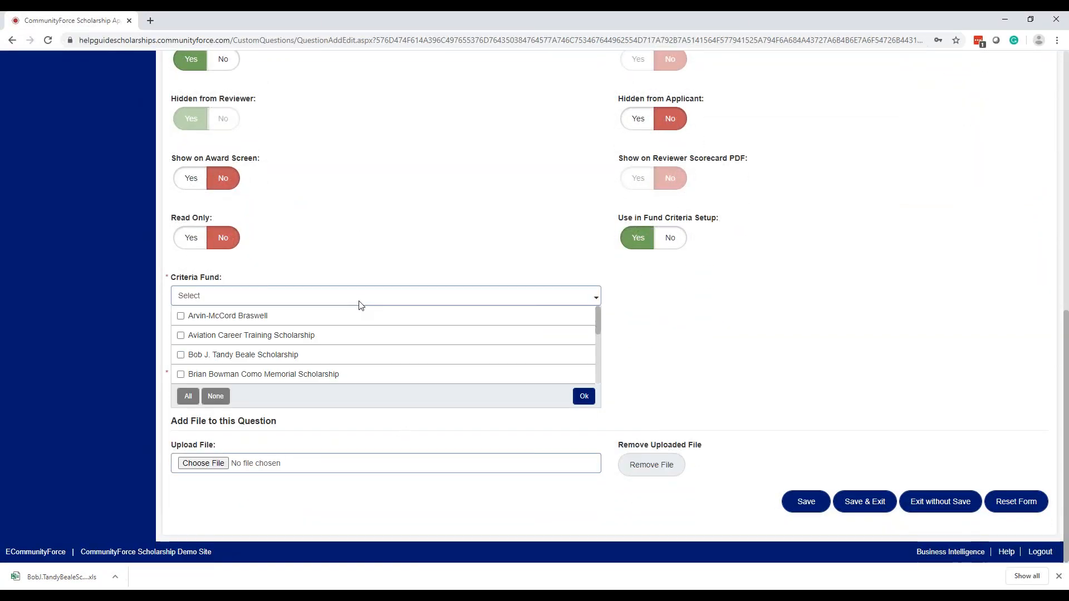
click(247, 357)
scroll(243, 351, down, 2)
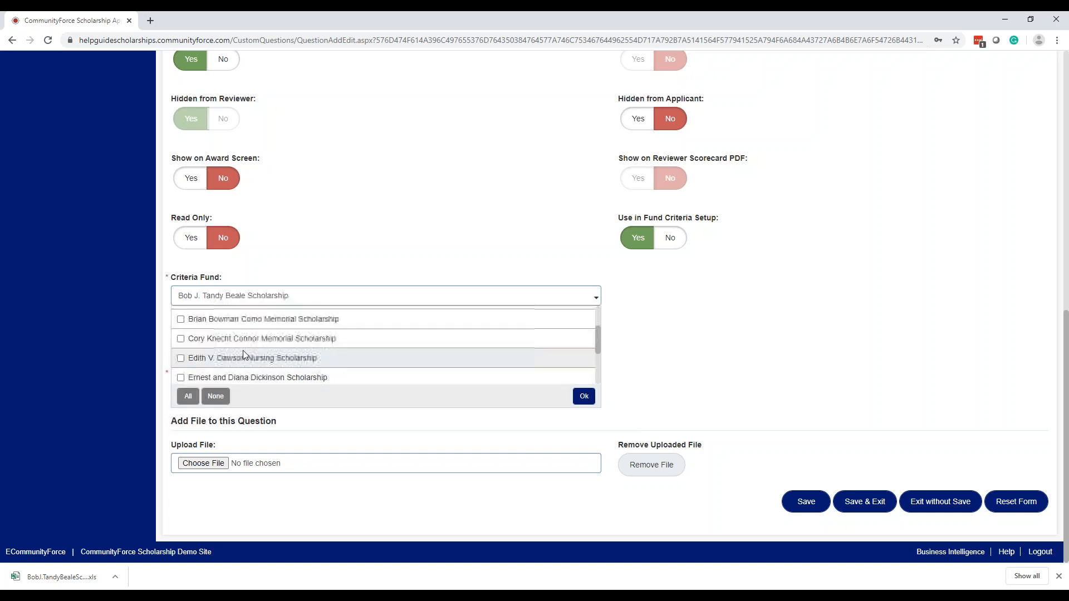
scroll(242, 341, down, 2)
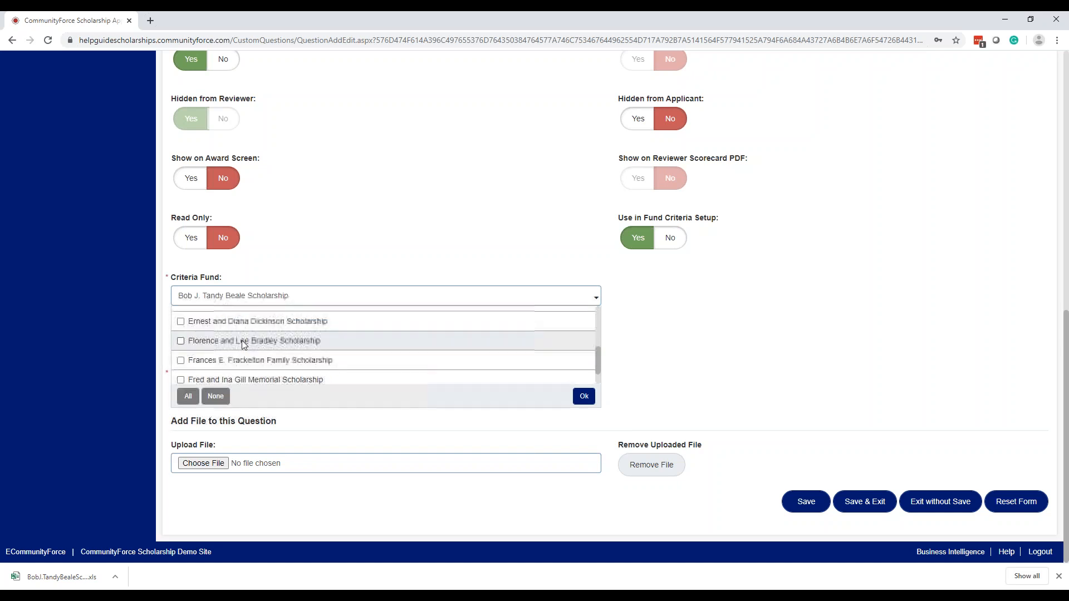
click(242, 340)
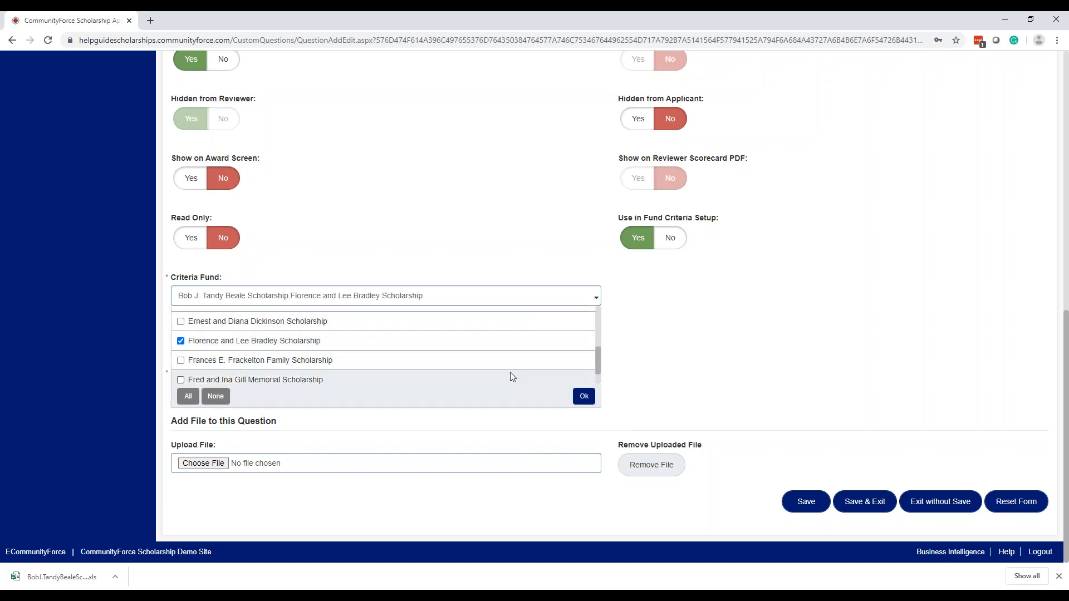
click(584, 397)
click(872, 502)
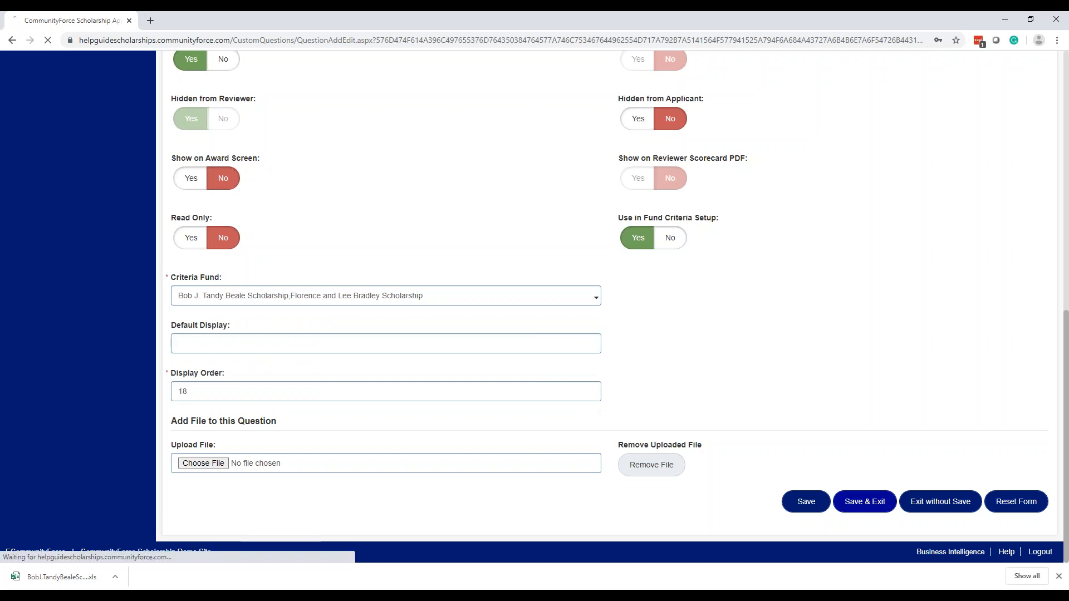
- Open the Other Schools question about graduating seniors for editing and set Use in Fund Criteria Setup to Yes
scroll(353, 408, down, 7)
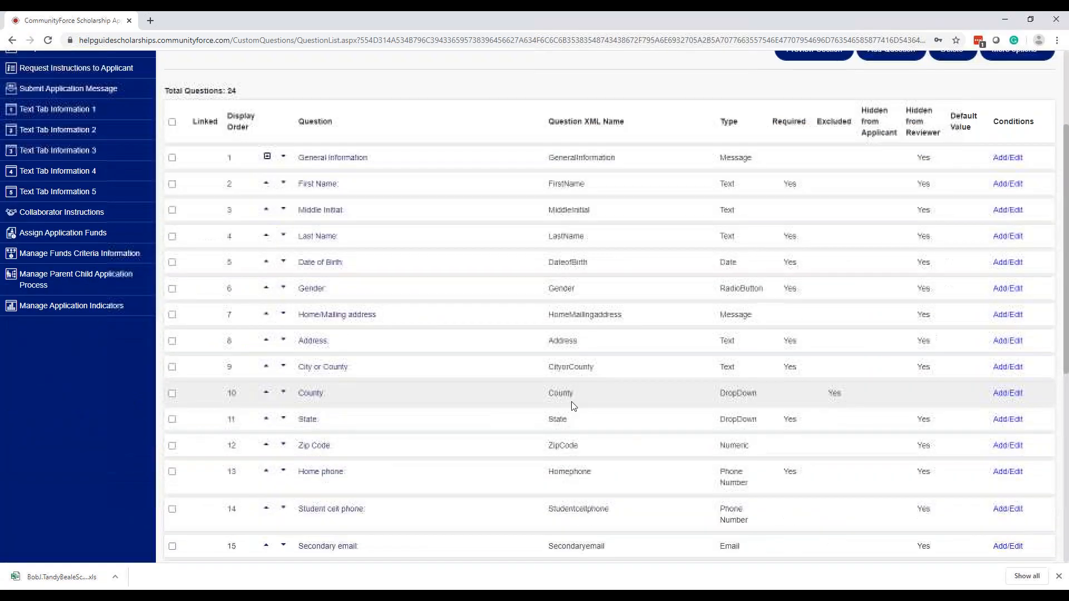
scroll(393, 349, down, 3)
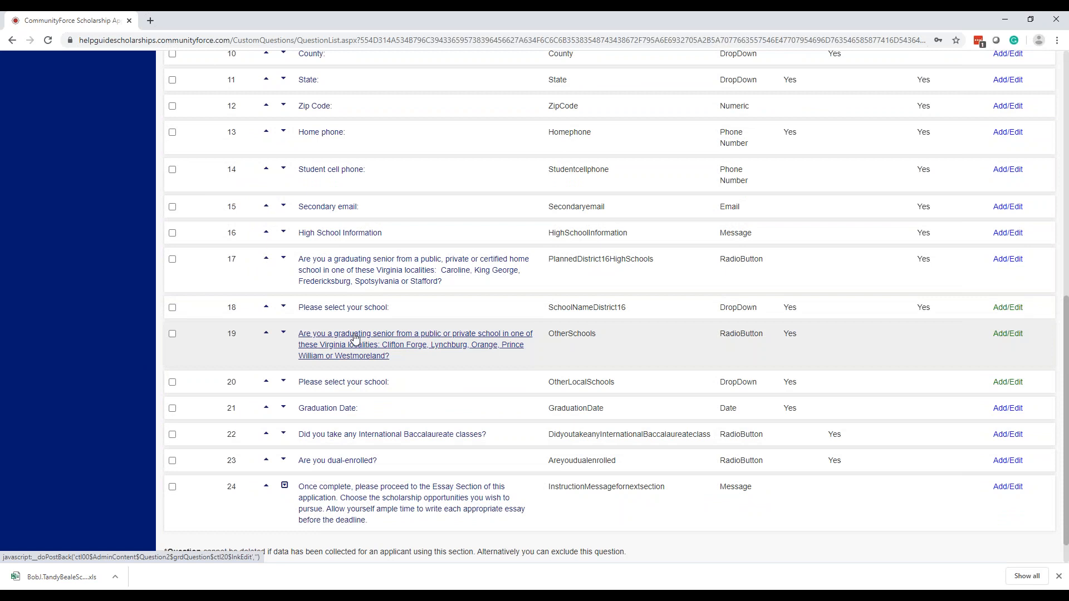
click(362, 343)
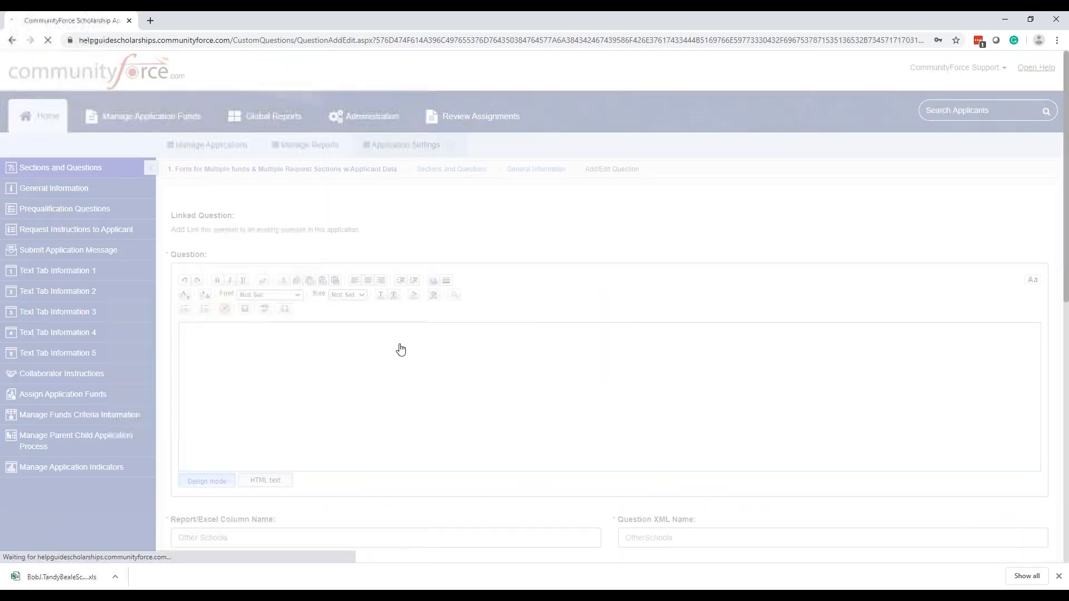
scroll(623, 376, down, 4)
scroll(623, 376, down, 5)
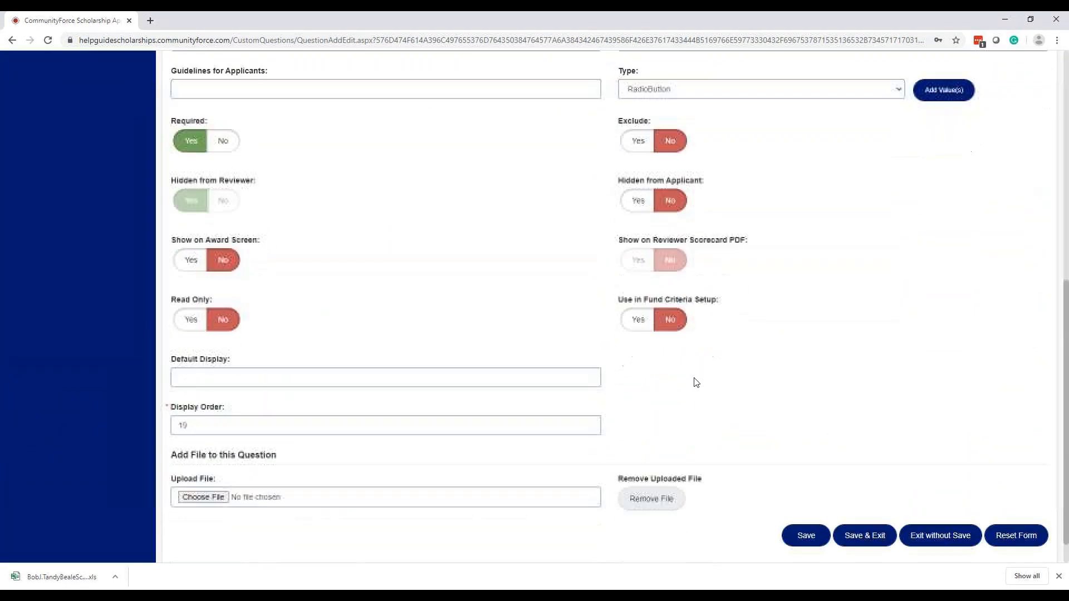
click(642, 295)
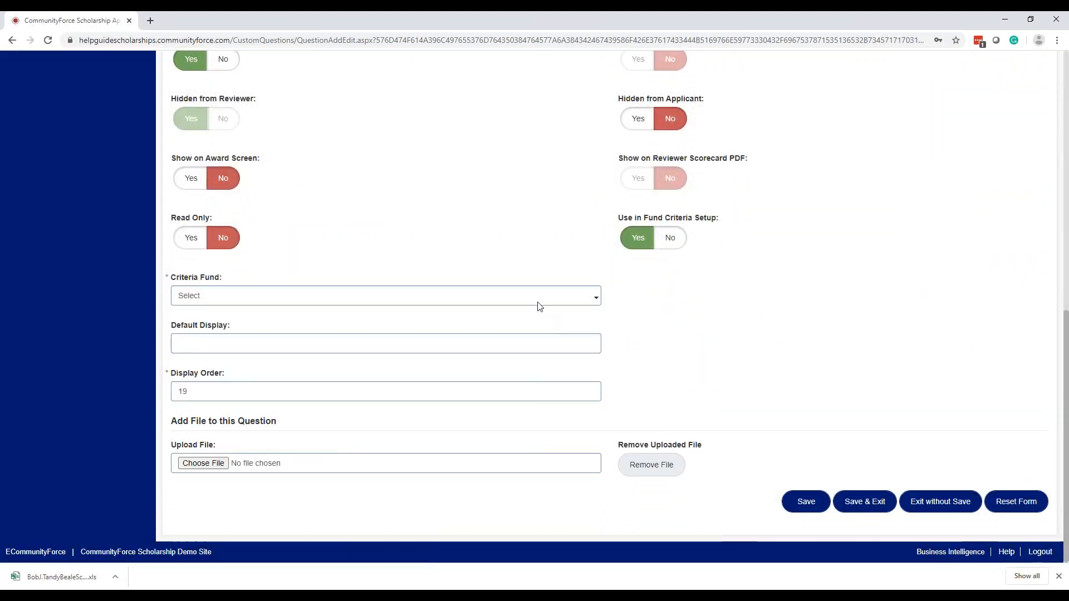
- Set the Other Schools question's criteria funds to the Bob J. Tandy Beale and Florence and Lee Bradley scholarships, and save and exit
click(538, 301)
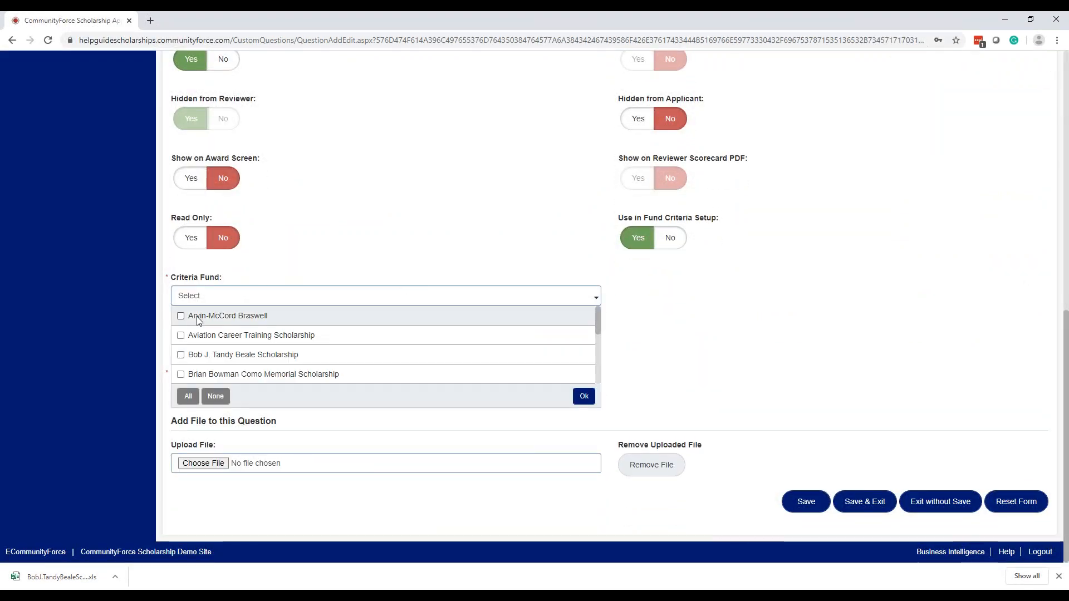
click(202, 356)
scroll(202, 350, down, 3)
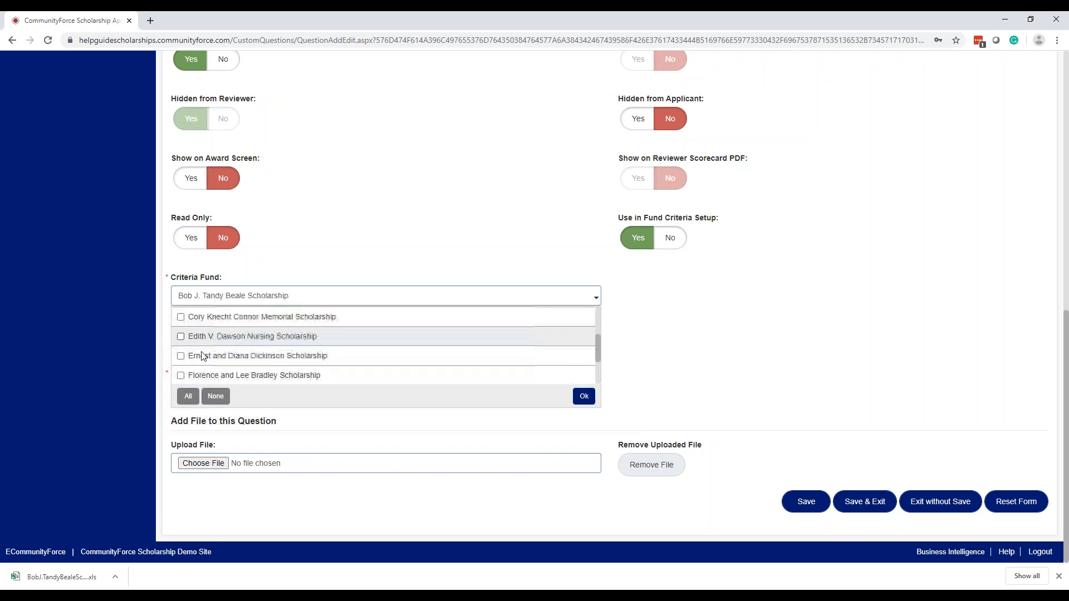
click(202, 346)
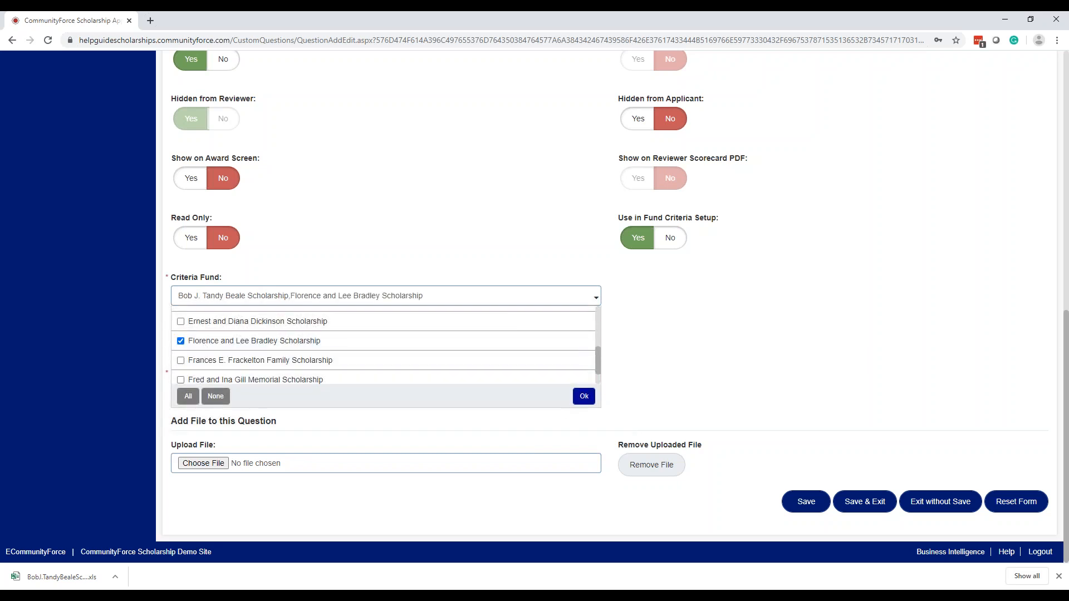
click(581, 396)
click(859, 515)
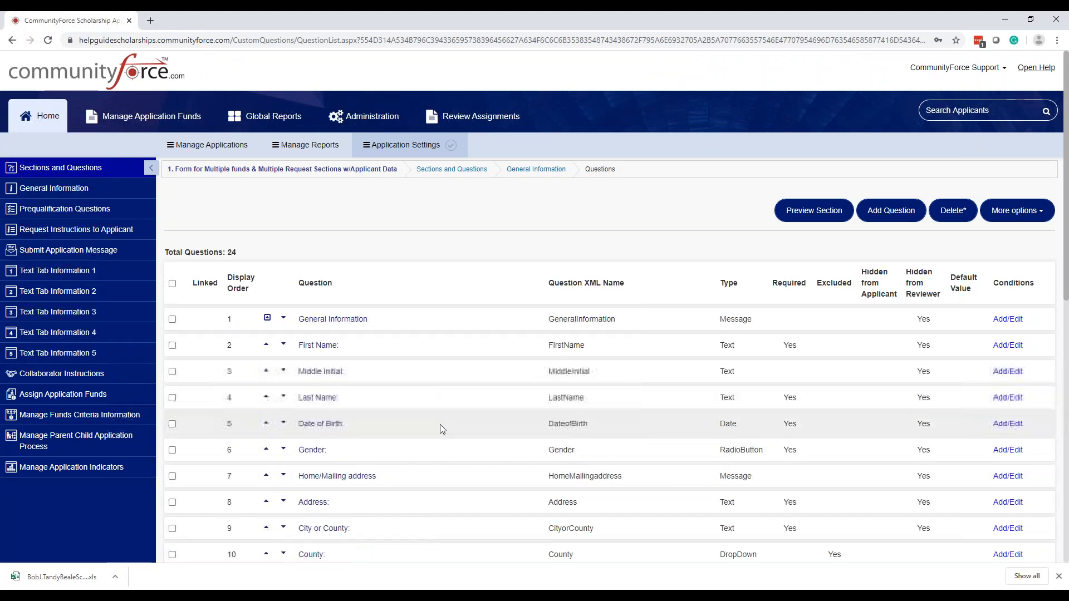
- Open the Other Local Schools dropdown question for editing and turn on its use in fund criteria setup
scroll(500, 421, down, 6)
scroll(499, 421, down, 3)
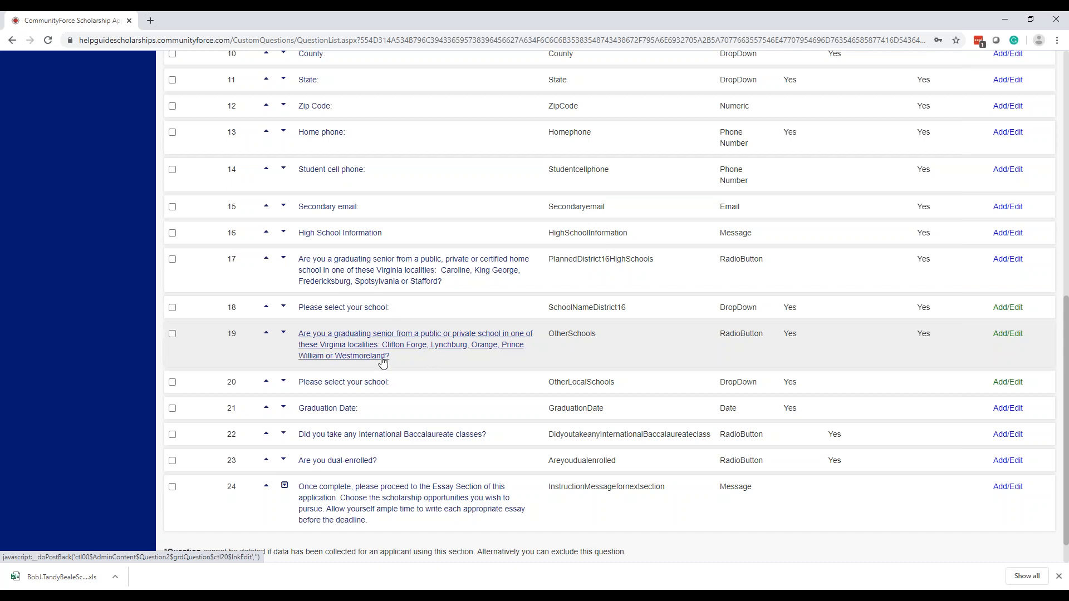
click(355, 383)
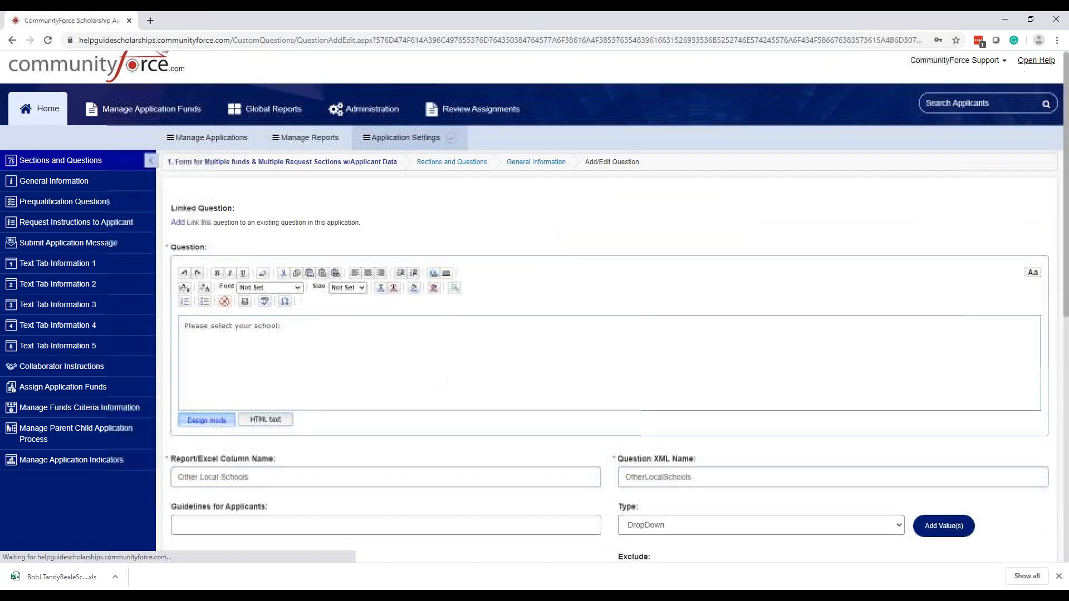
scroll(764, 394, down, 8)
click(637, 320)
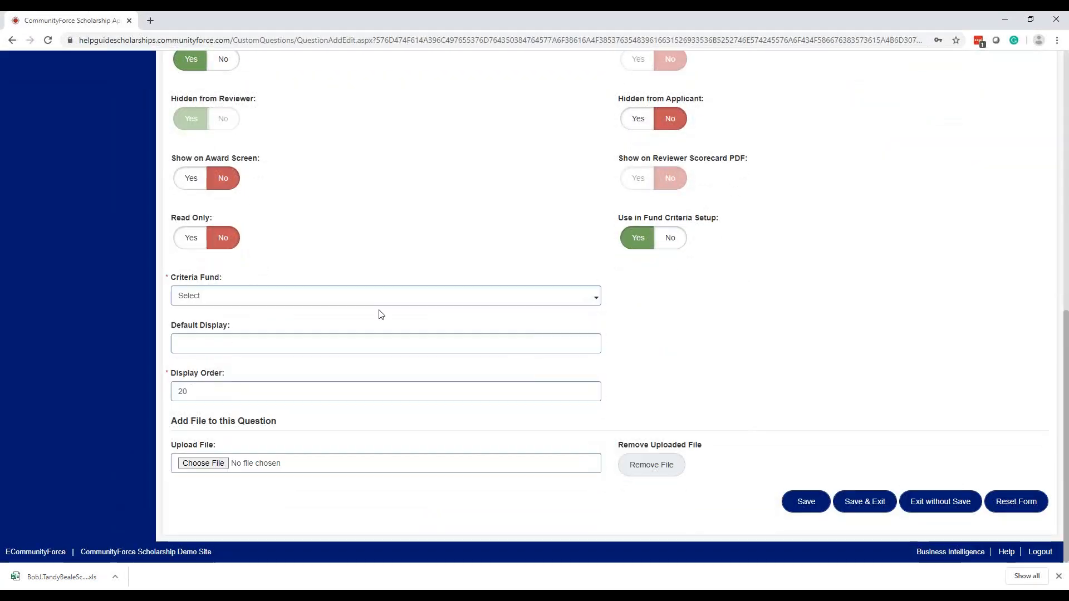
- Set the Other Local Schools question's criteria funds to the Bob J. Tandy Beale and Florence and Lee Bradley scholarships, and save and exit
click(323, 297)
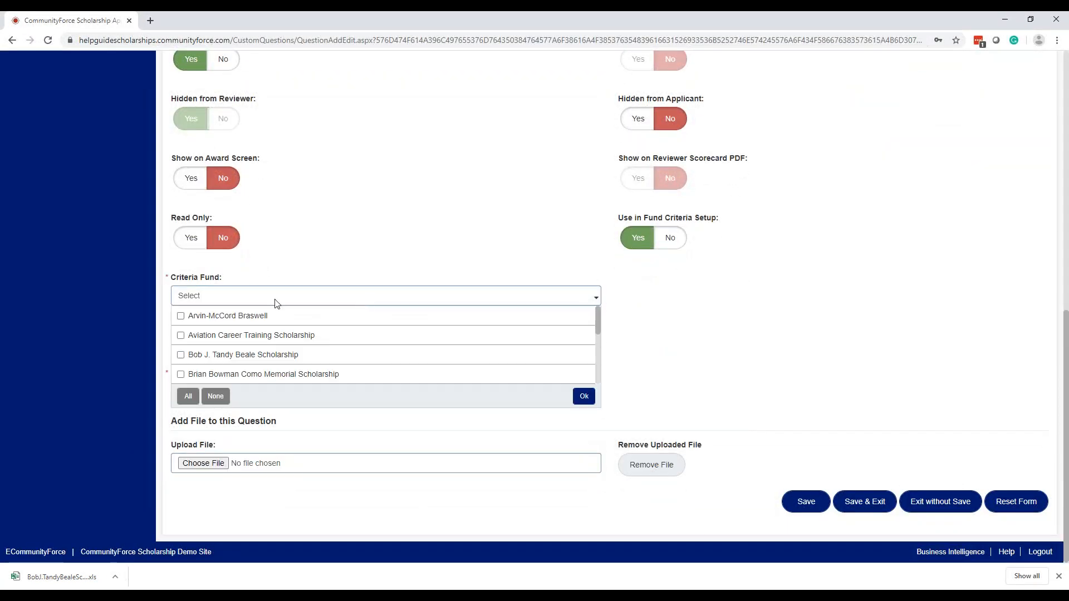
click(221, 357)
scroll(322, 336, down, 1)
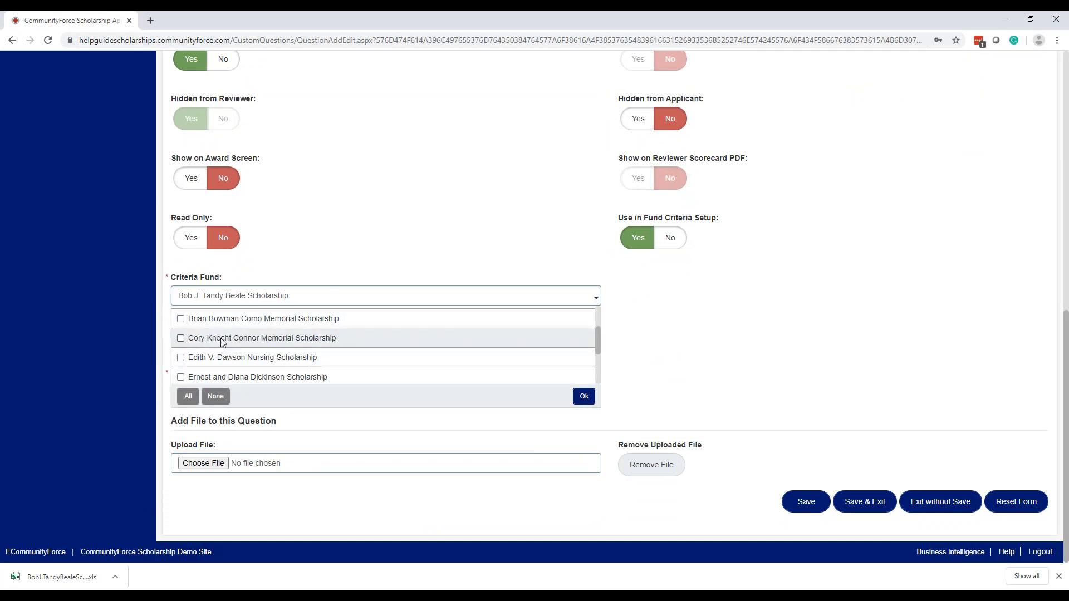
scroll(222, 342, up, 1)
scroll(221, 342, down, 1)
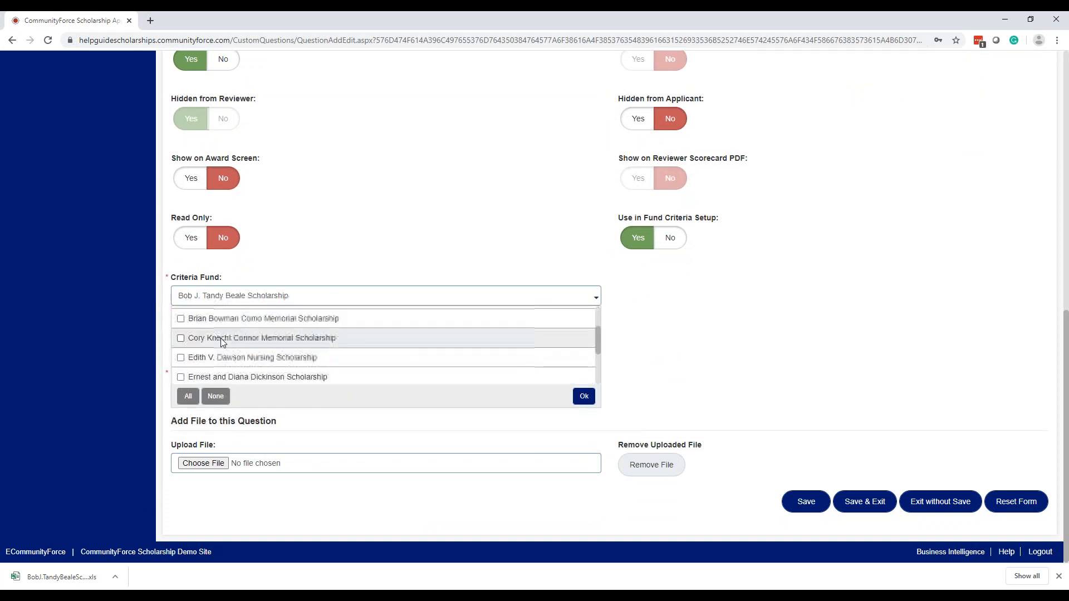
scroll(220, 341, down, 1)
click(220, 339)
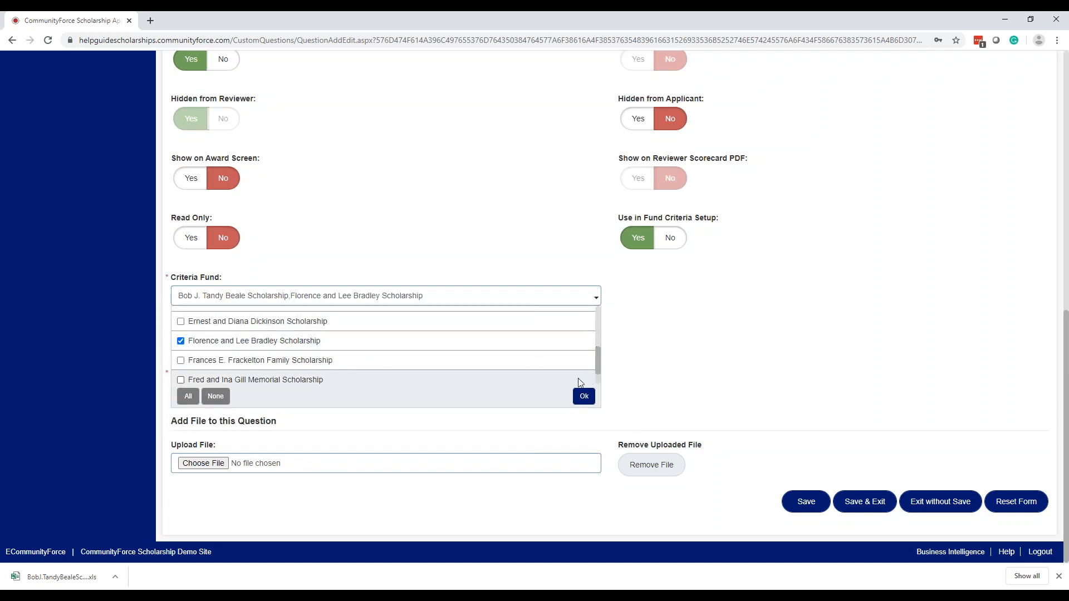
click(584, 397)
click(872, 503)
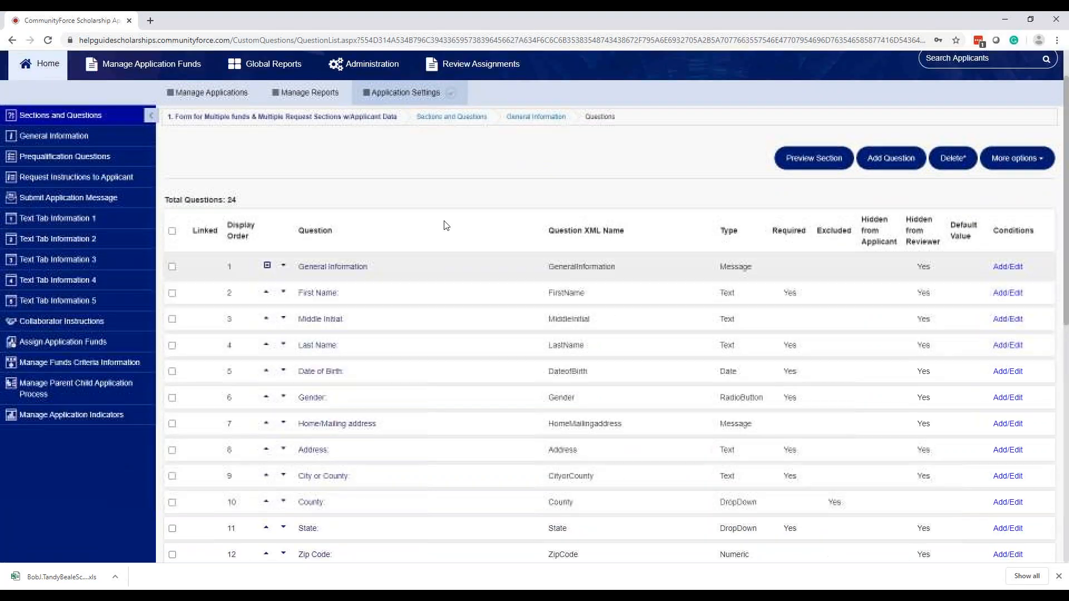
- Open the Essays section's question about varsity volleyball or baseball participation for editing and set Use in Fund Criteria Setup to Yes
scroll(446, 225, up, 1)
click(521, 170)
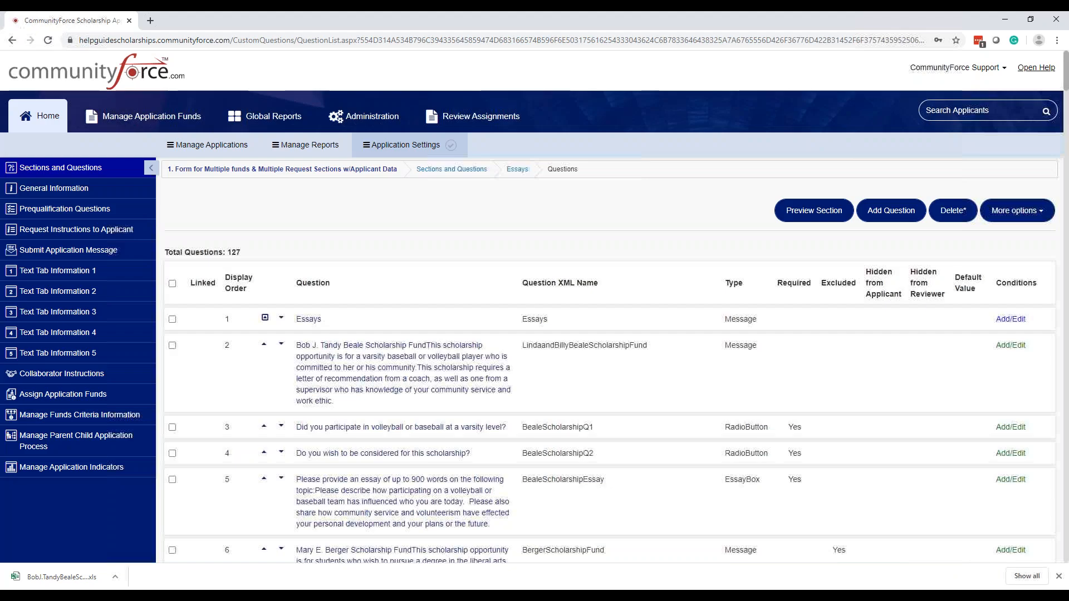
scroll(429, 312, down, 1)
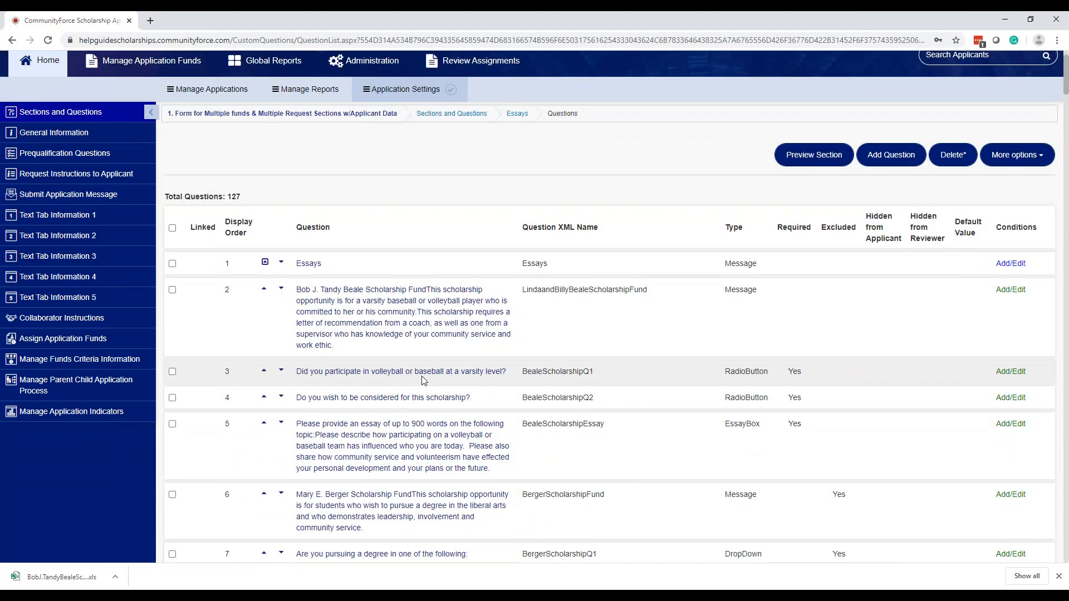
click(408, 377)
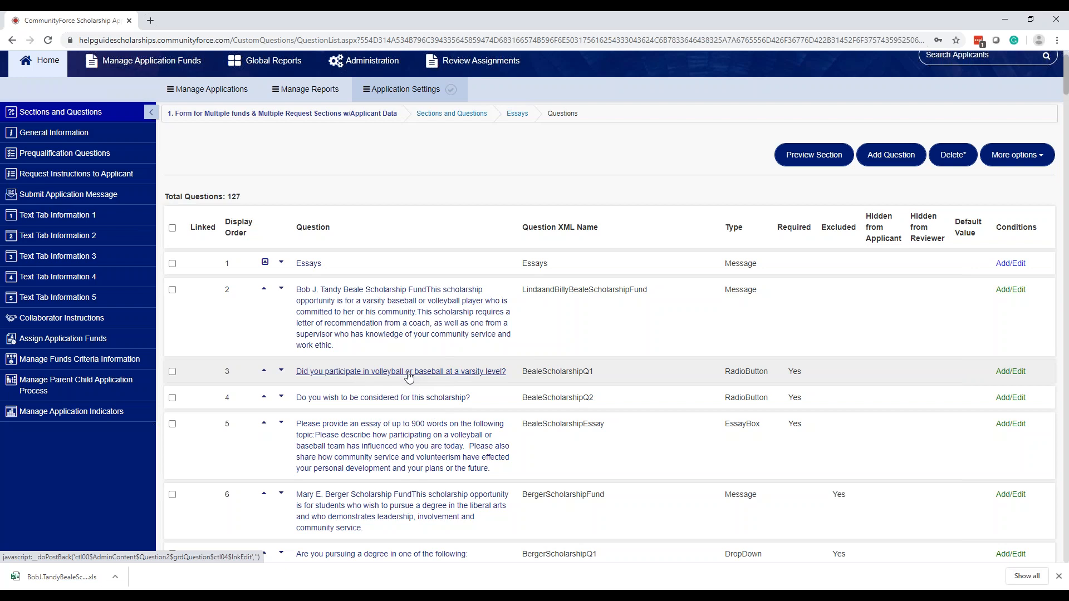
click(408, 377)
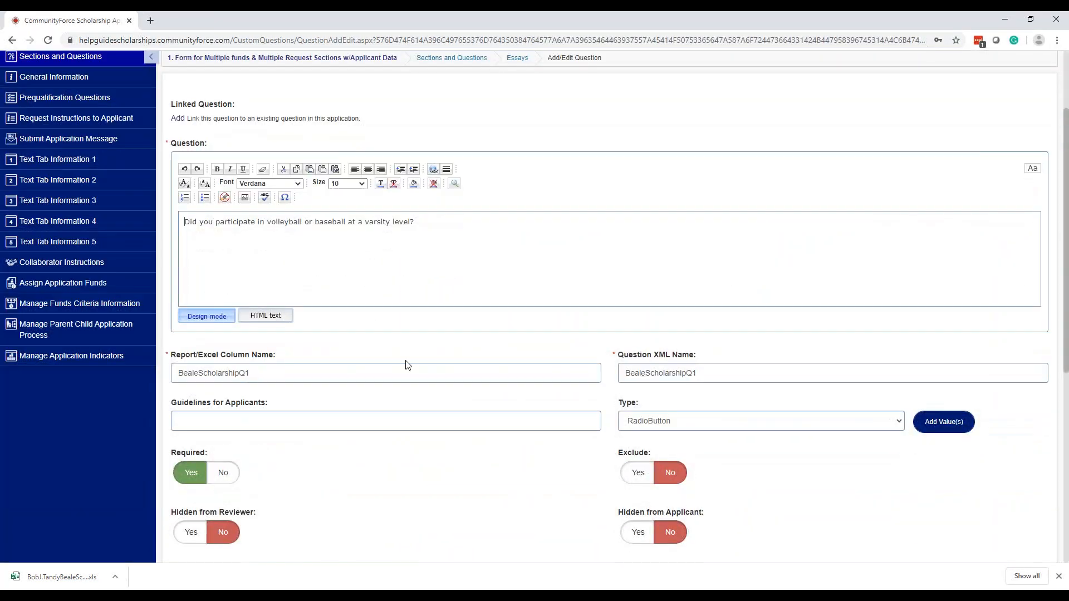
scroll(406, 362, down, 4)
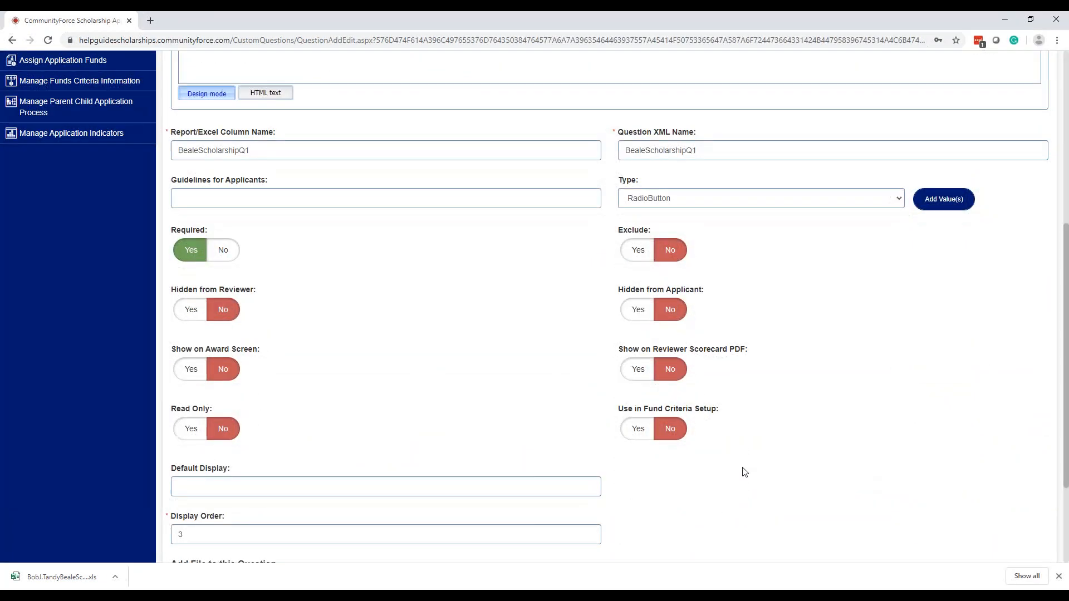
click(639, 432)
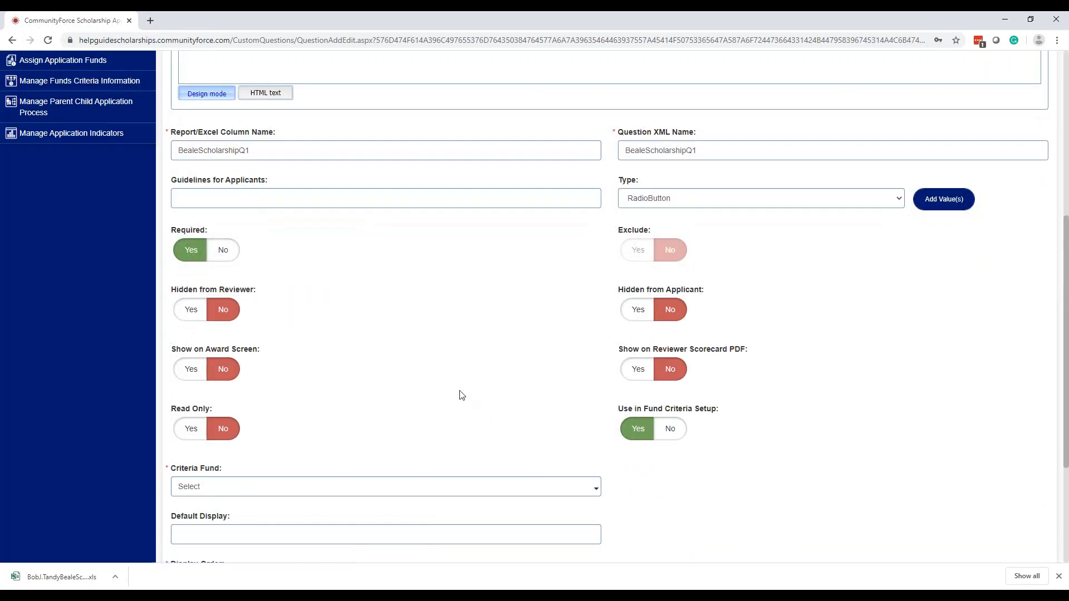
- Set the volleyball or baseball question's criteria fund to the Bob J. Tandy Beale Scholarship, and save and exit
scroll(377, 399, down, 2)
click(367, 379)
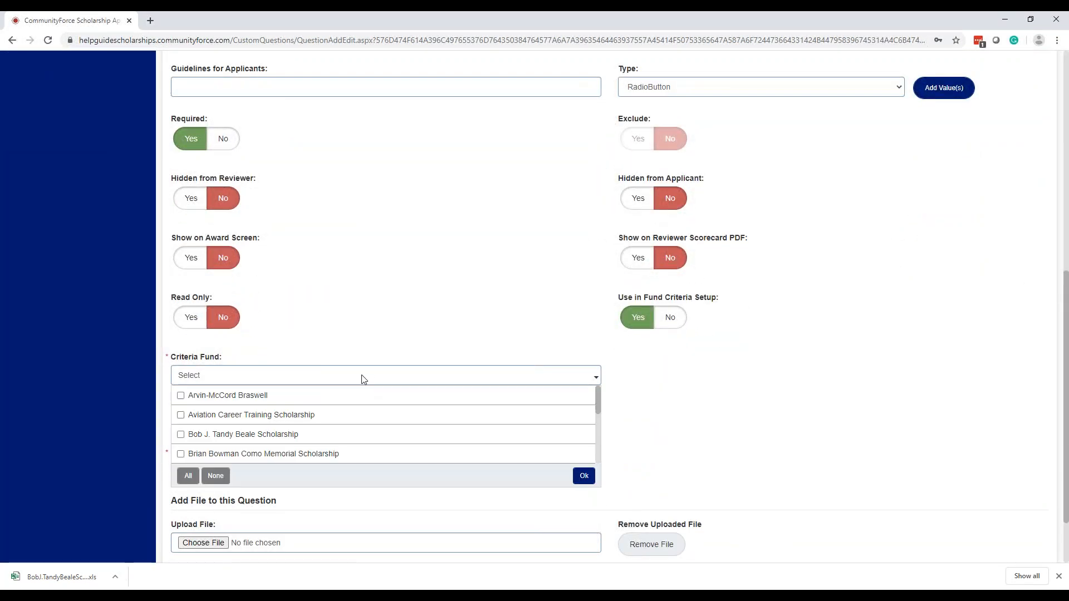
click(246, 436)
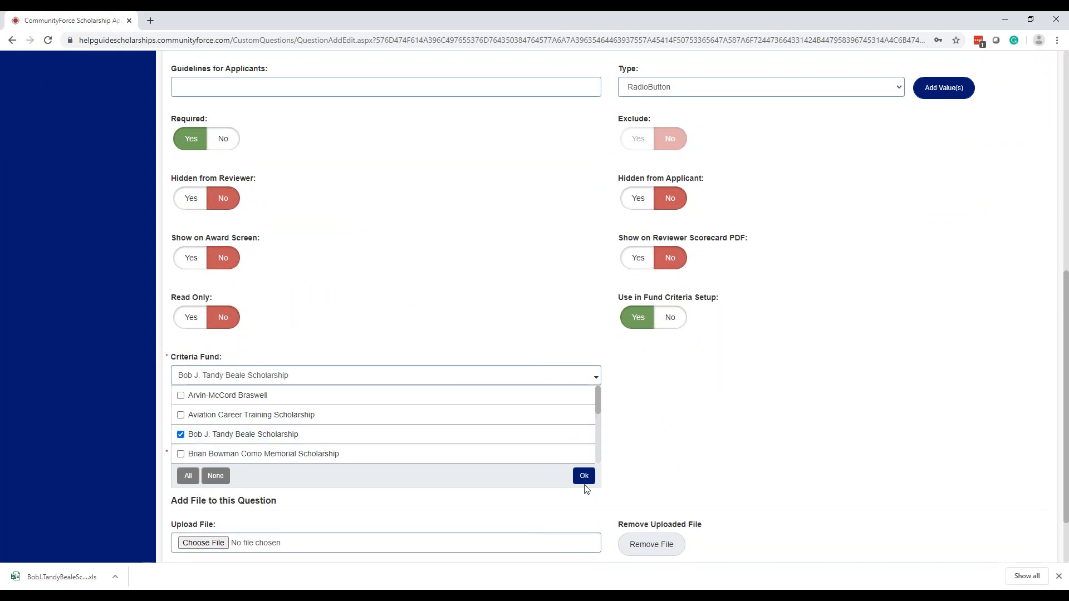
click(584, 478)
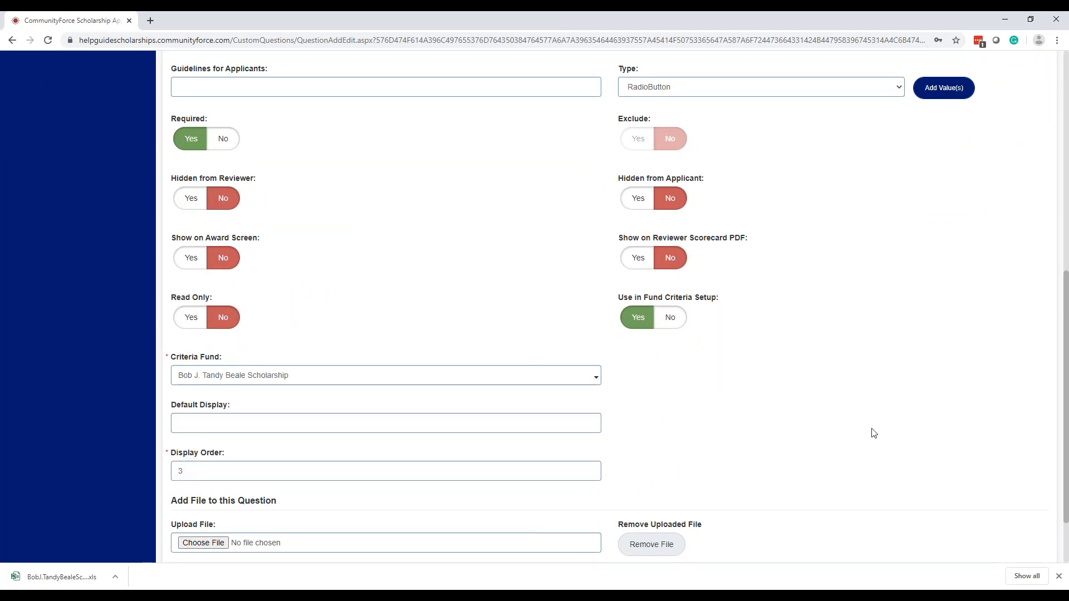
scroll(873, 433, down, 3)
click(866, 501)
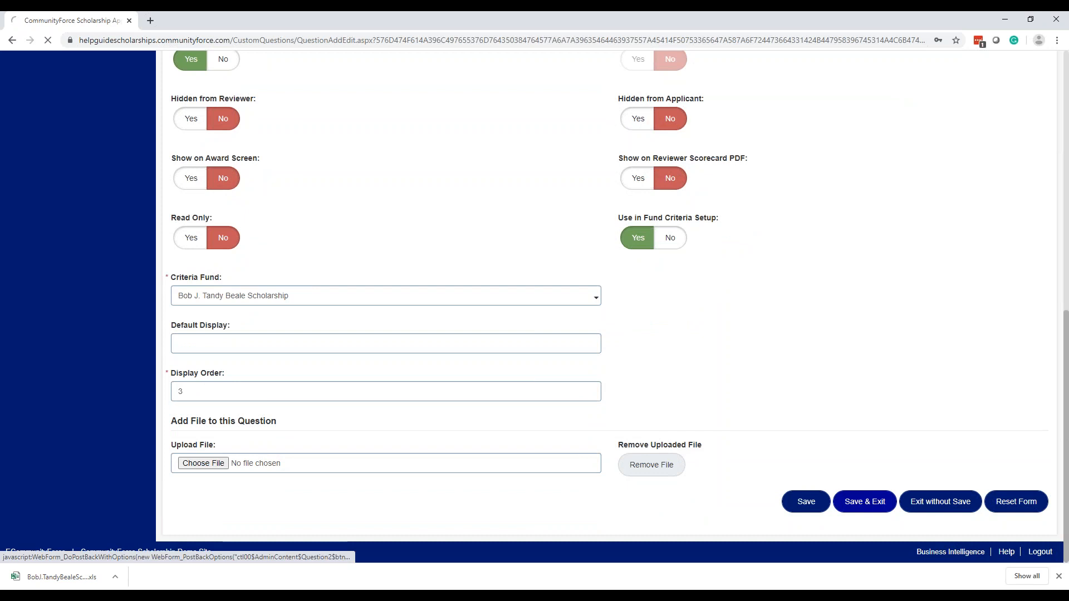
- Open the "Are you active in golf?" essay question for editing and set Use in Fund Criteria Setup to Yes
scroll(464, 352, down, 8)
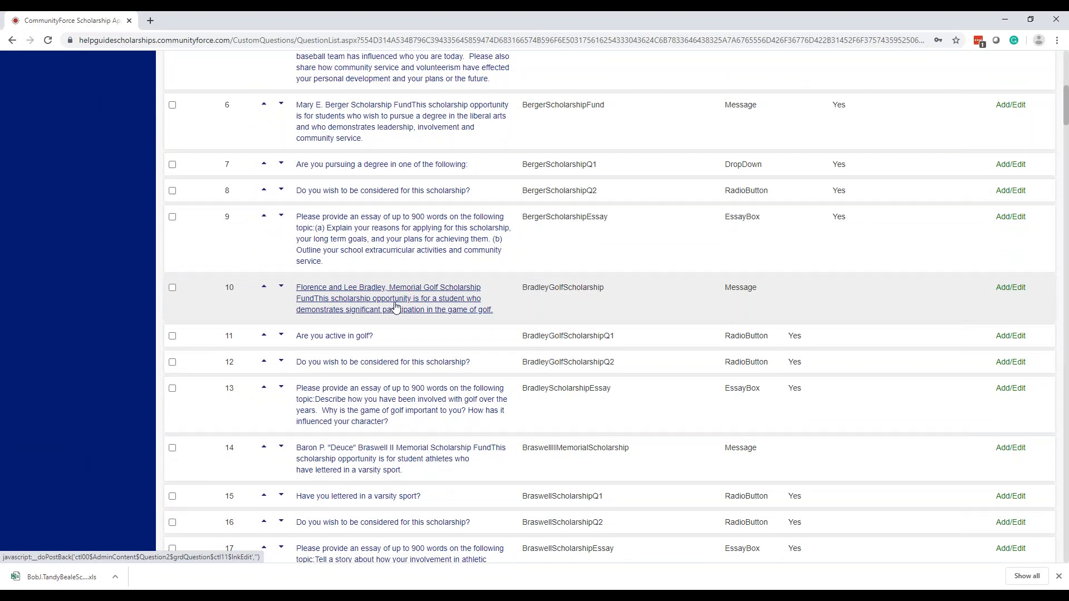
click(358, 338)
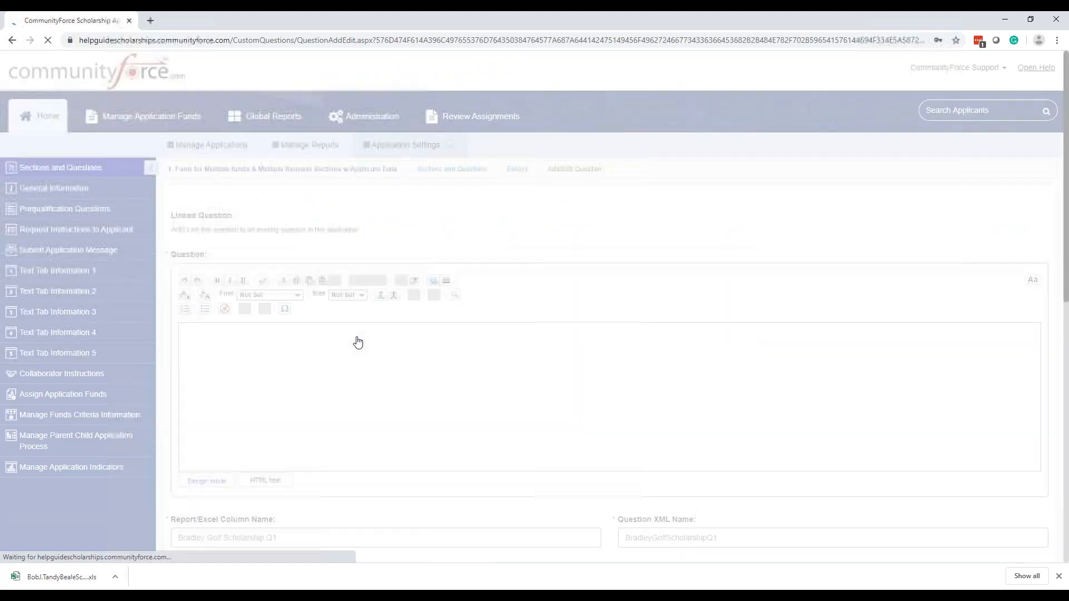
scroll(686, 370, down, 2)
scroll(687, 370, down, 2)
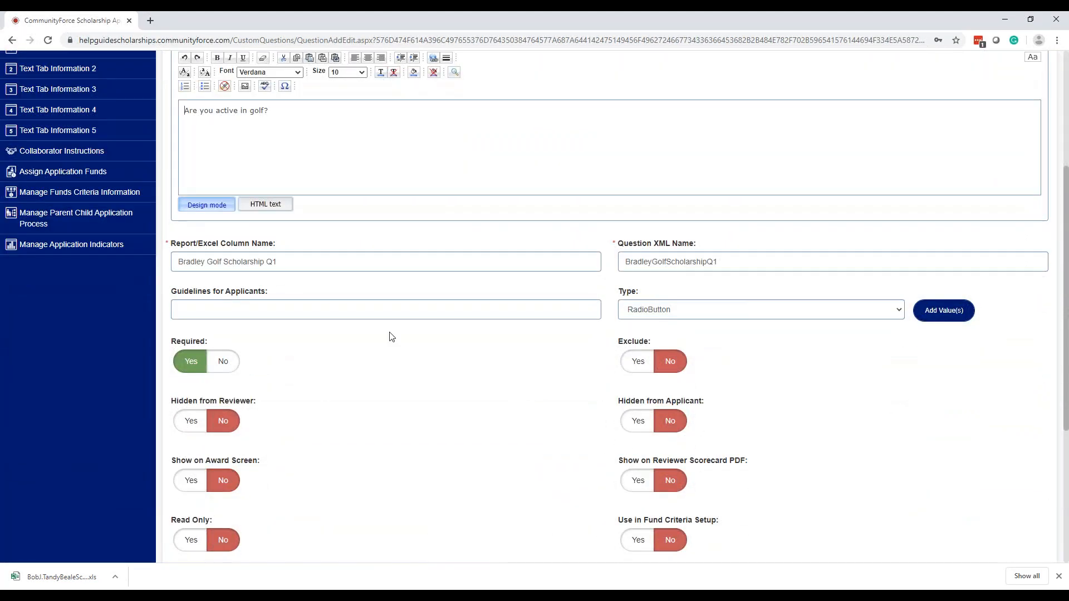
scroll(836, 440, down, 2)
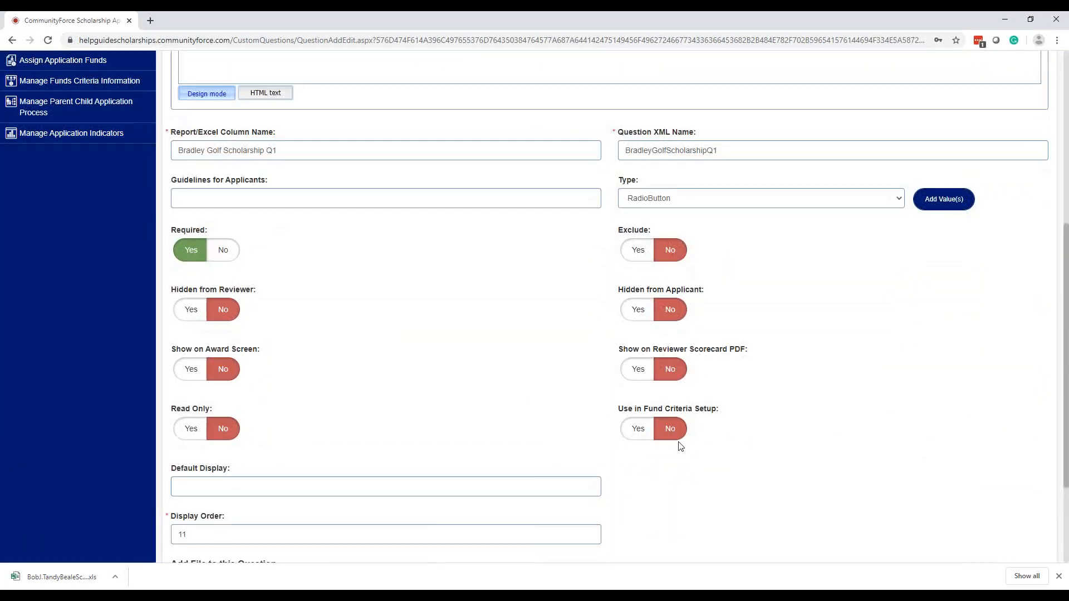
click(638, 429)
- Select the Florence and Lee Bradley Scholarship as the golf question's criteria fund
scroll(468, 365, down, 8)
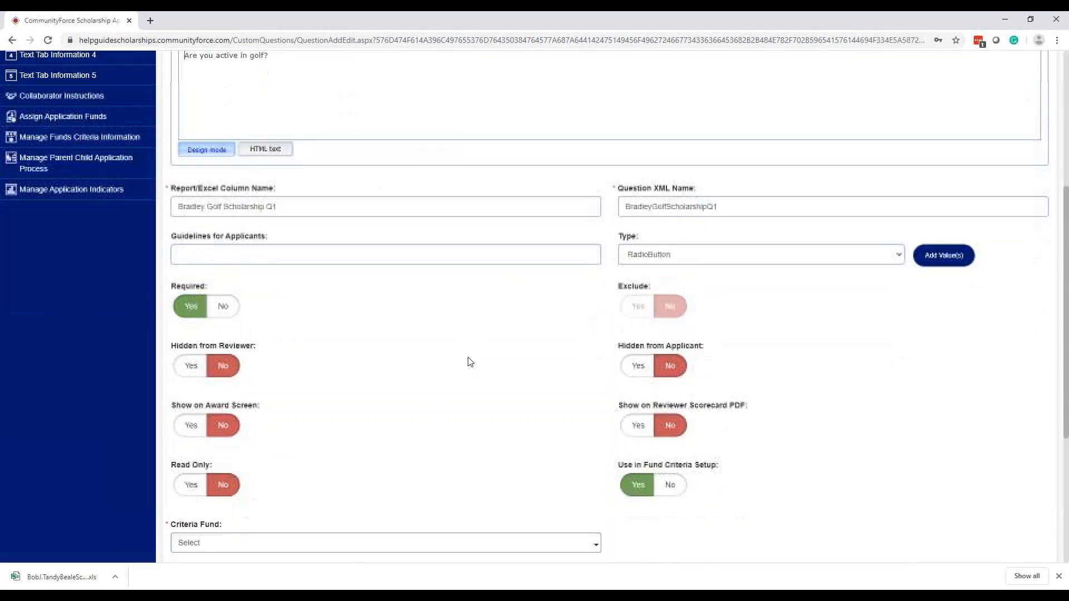
scroll(468, 360, down, 2)
click(326, 322)
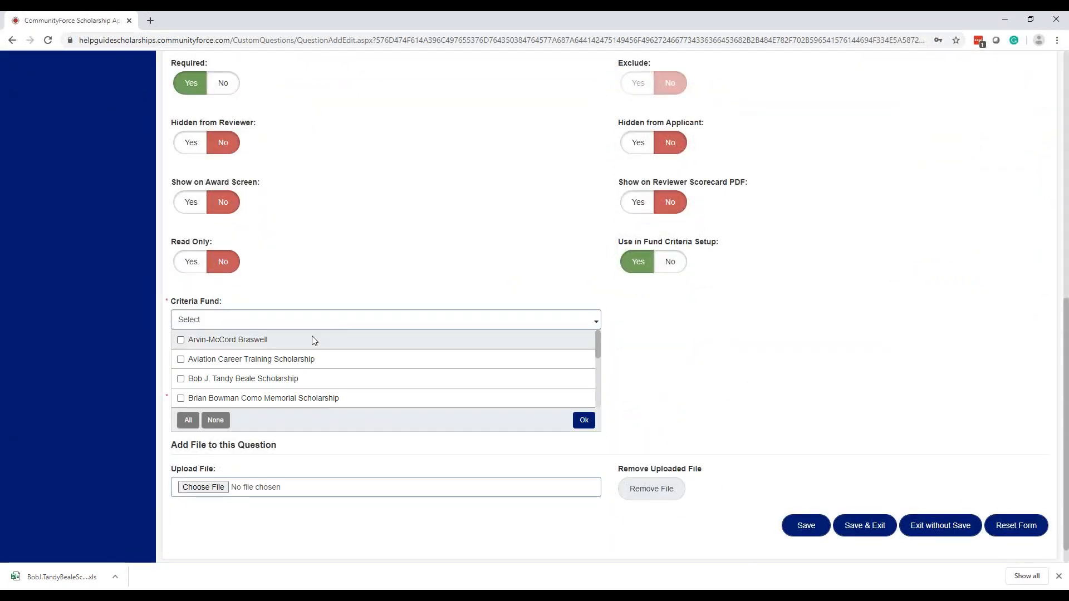
scroll(262, 377, down, 1)
scroll(573, 272, up, 5)
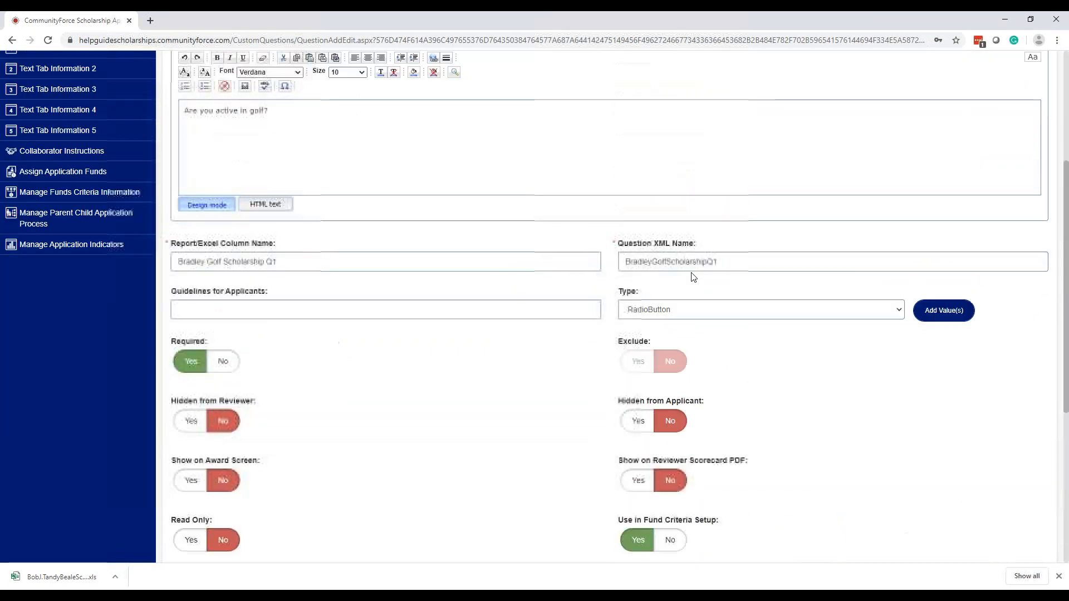
scroll(516, 295, down, 5)
scroll(506, 323, down, 2)
click(242, 318)
click(585, 397)
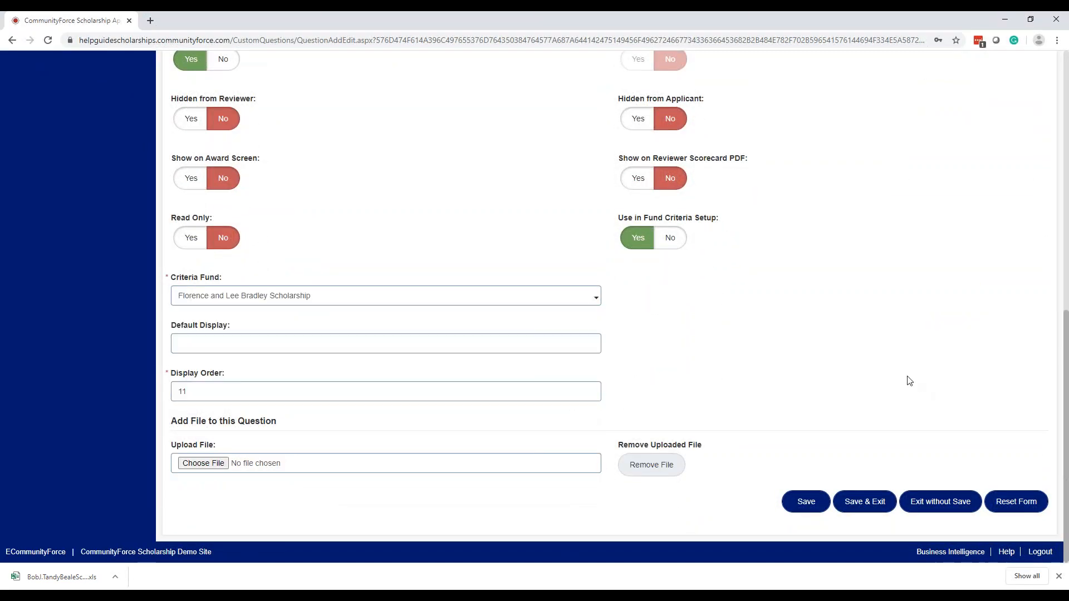
- Try prefixing the golf question's XML name with "CR_" and remove the prefix again
scroll(909, 381, up, 8)
click(742, 406)
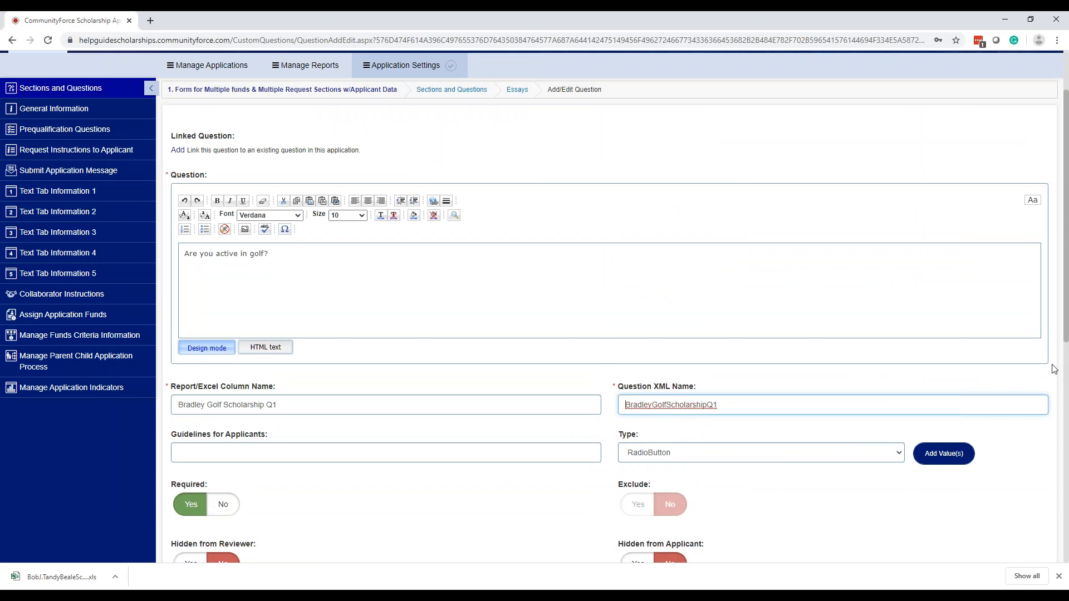
text(CR)
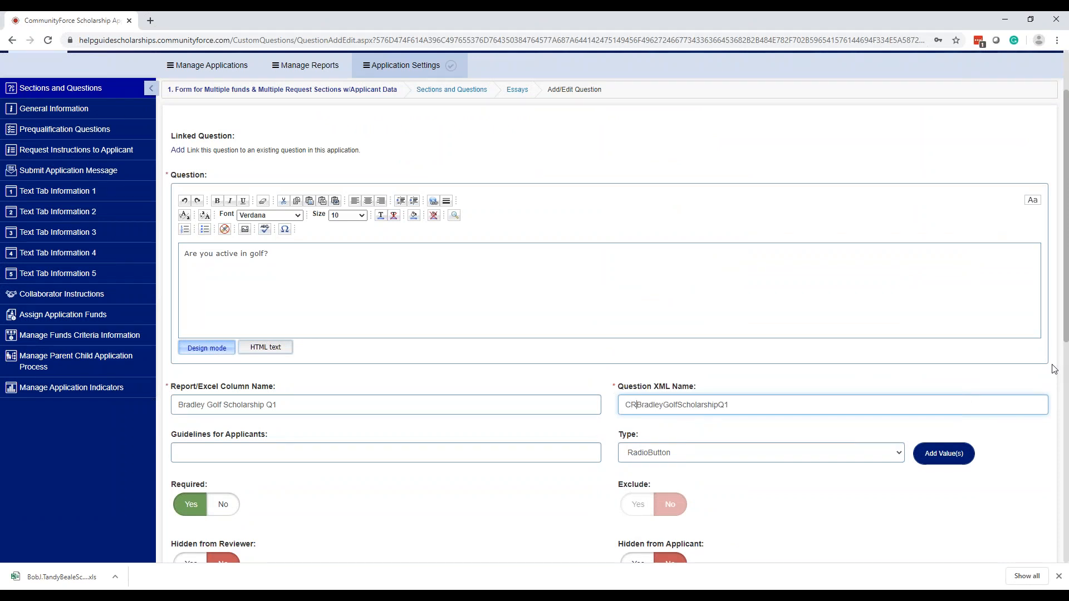
text(_)
key(BackSpace)
key(BackSpace)
key(BackSpace)
click(738, 511)
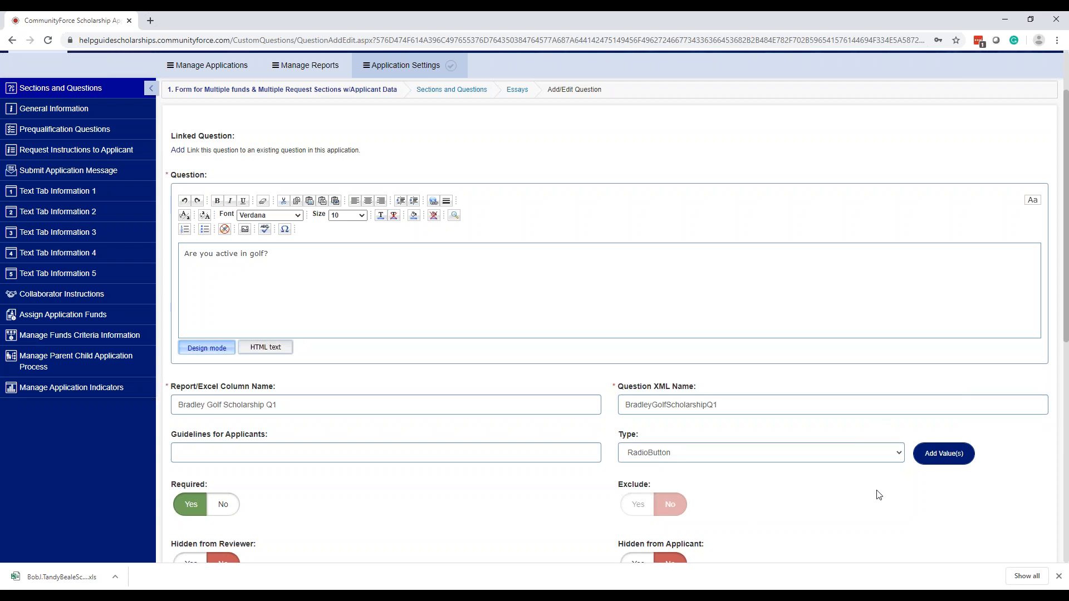
- Save the golf question's fund criteria settings and exit to the Essays question list
scroll(878, 495, down, 8)
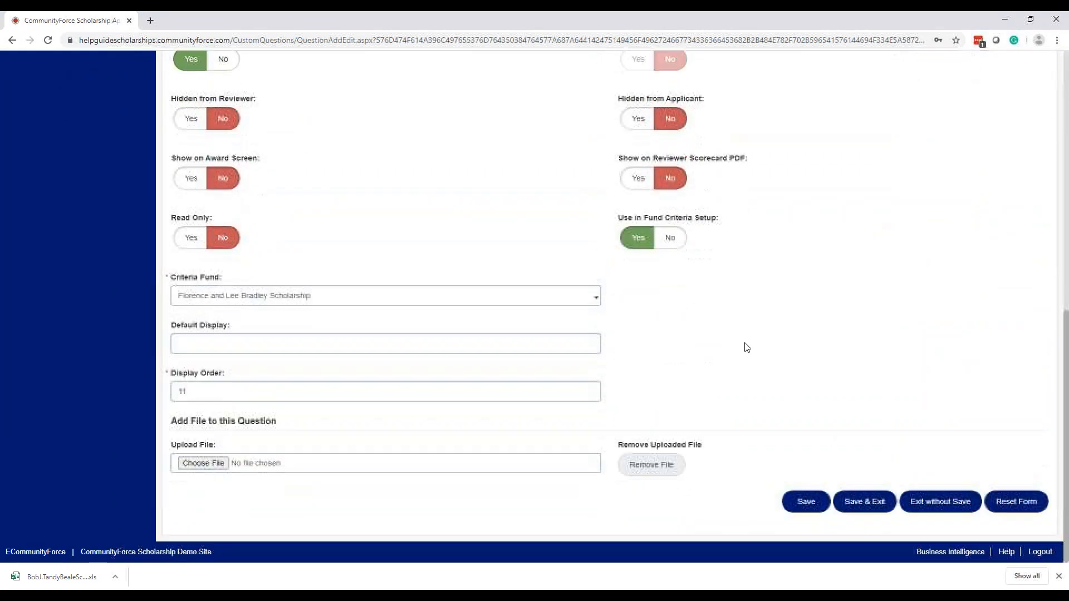
click(869, 508)
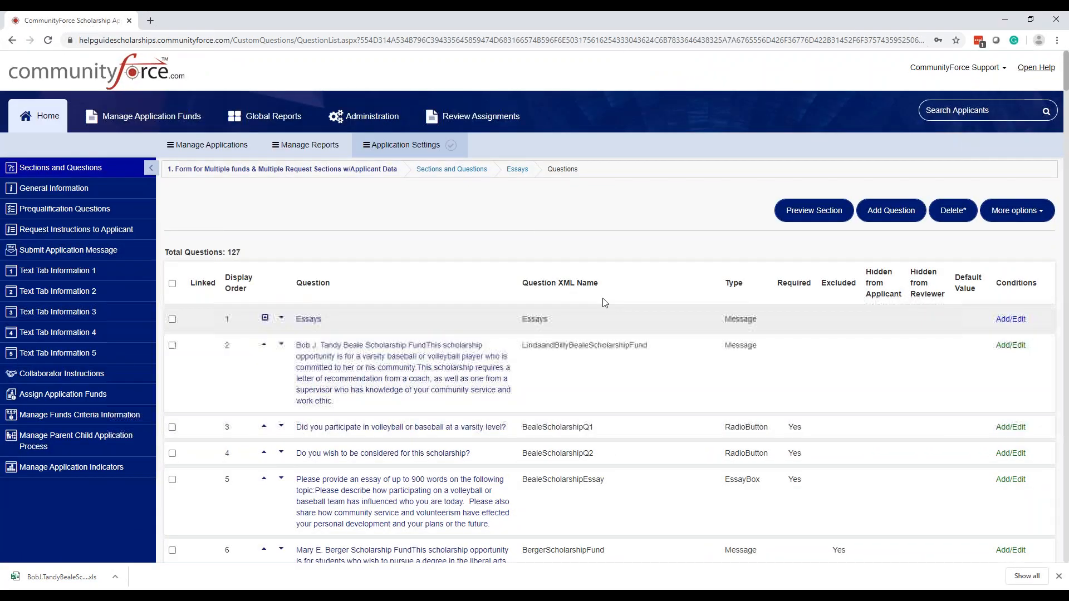
- Reopen the volleyball or baseball question, review its criteria fund selection, and exit without saving
scroll(303, 261, down, 3)
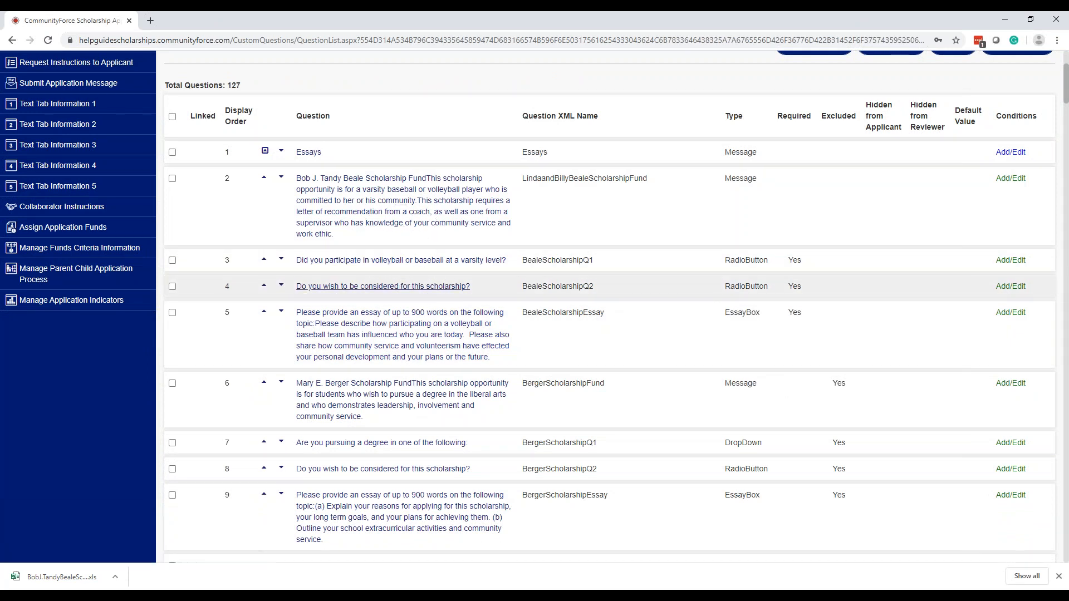
click(403, 263)
scroll(646, 286, down, 10)
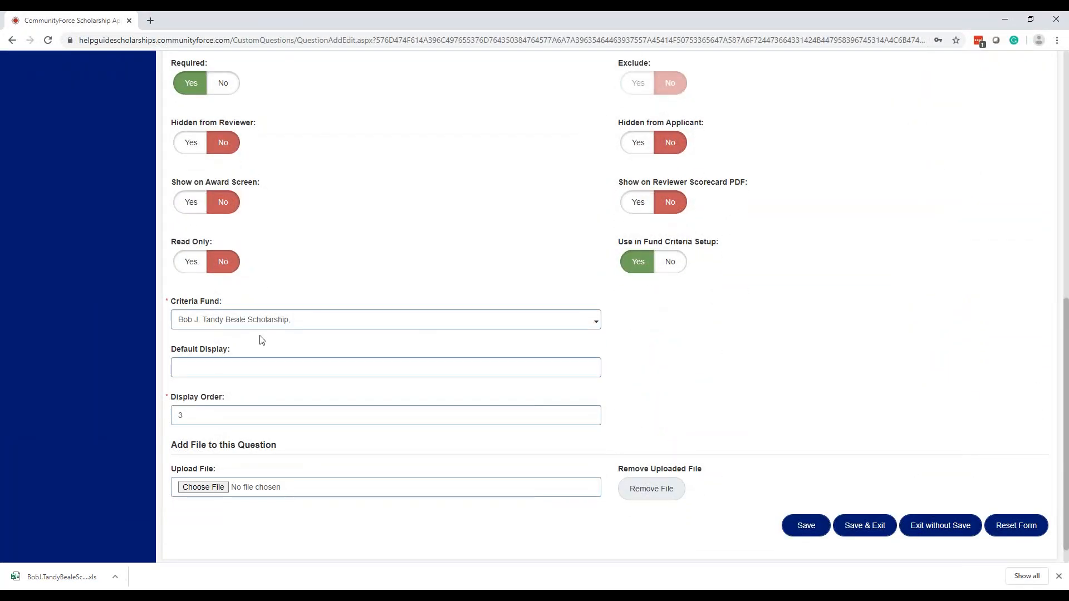
click(596, 323)
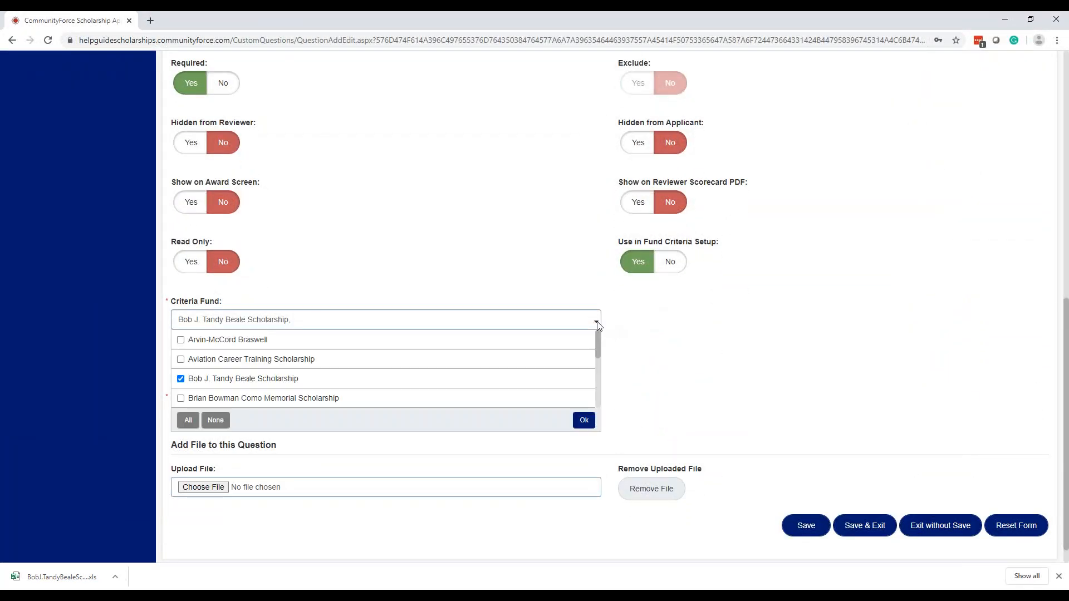
click(583, 421)
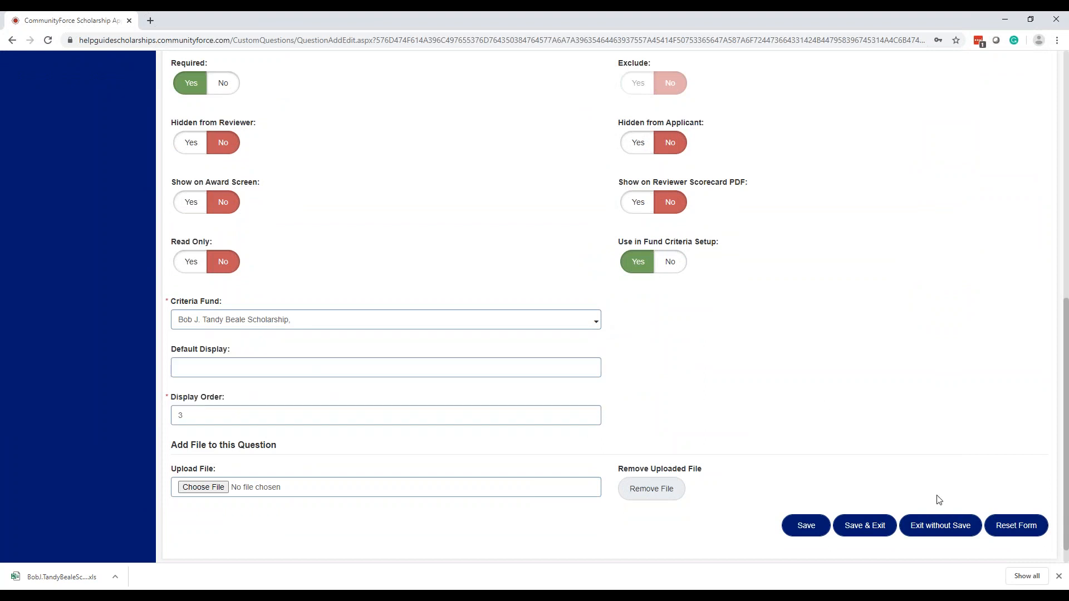
click(948, 534)
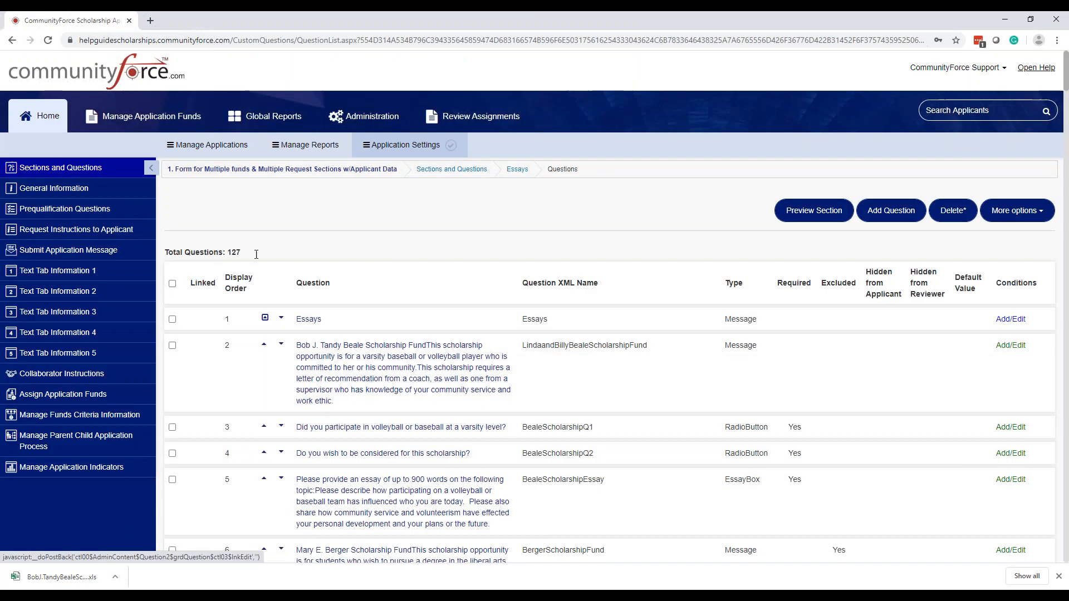
- Open the application's Manage Funds Criteria Information page
scroll(395, 267, down, 1)
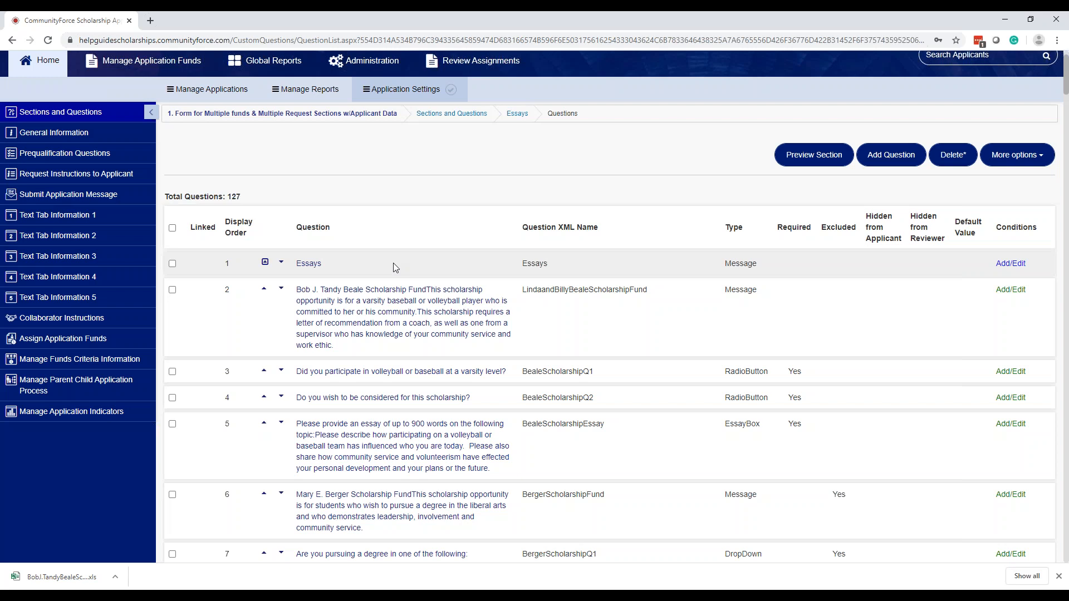
click(85, 361)
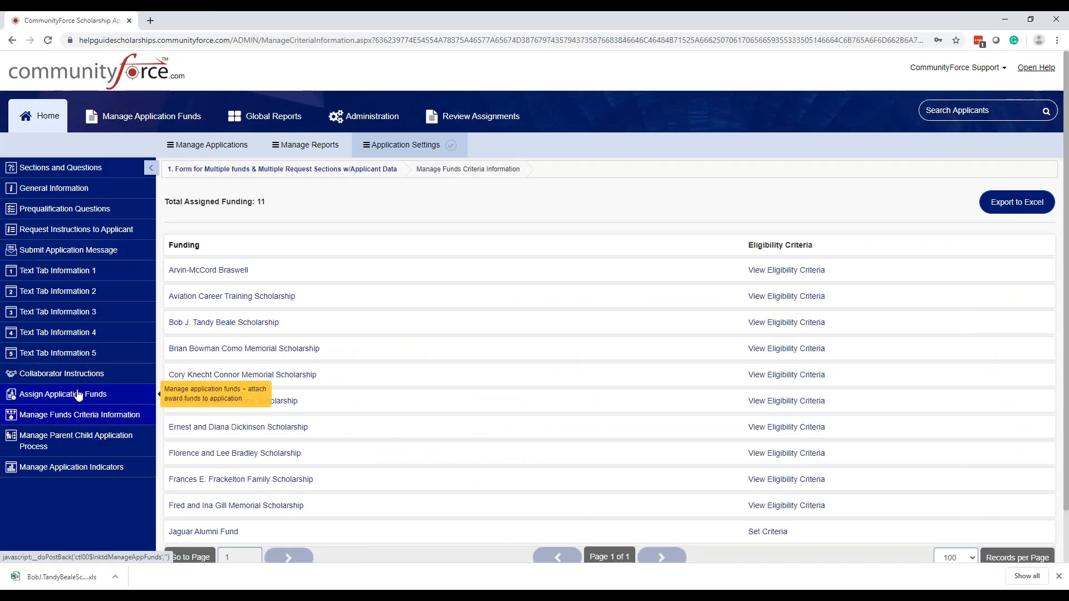
key(ctrl)
key(ctrl)
key(ctrl)
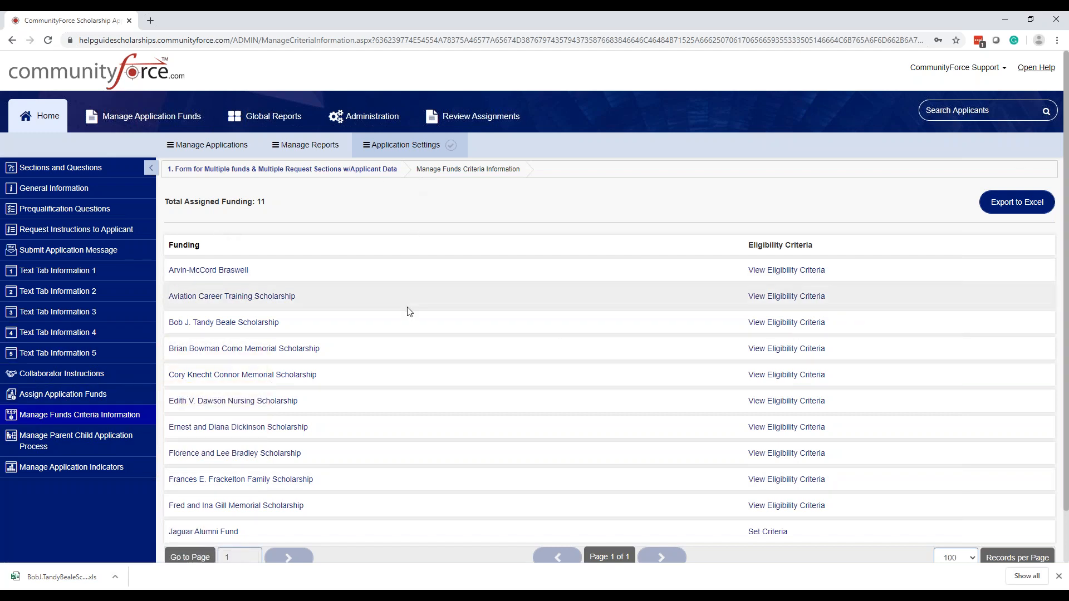
- Open the eligibility criteria setup of the Jaguar Alumni Fund and exit without adding any conditions
scroll(413, 306, down, 1)
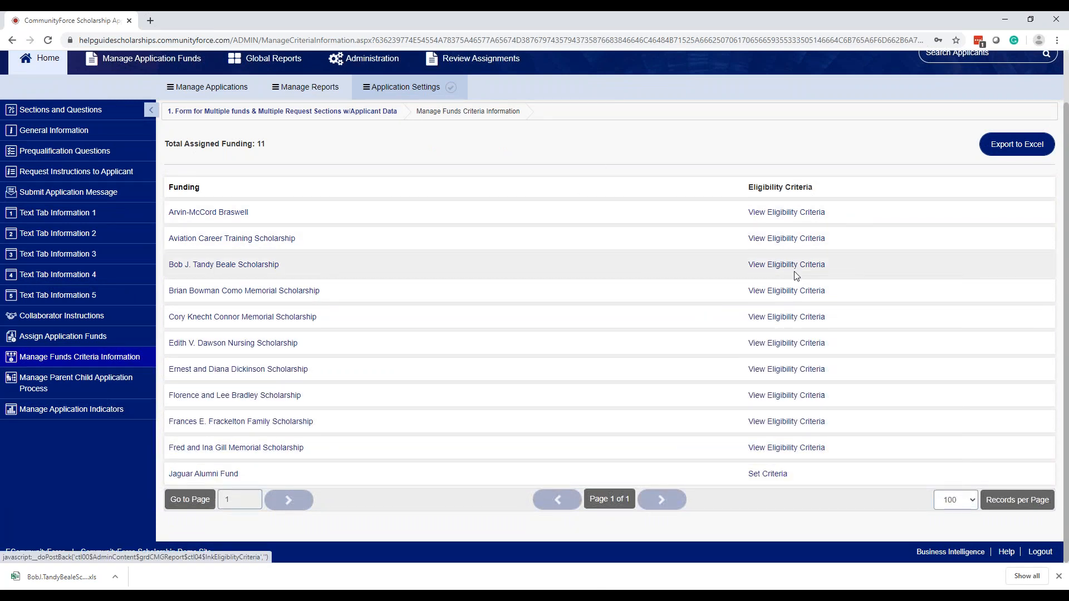
click(769, 476)
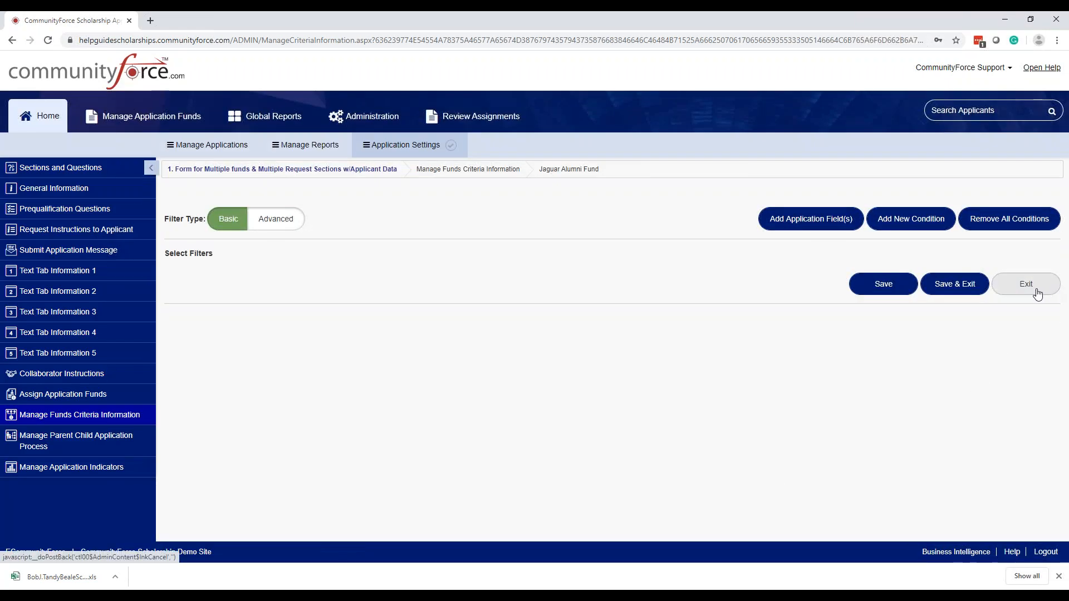
click(1037, 293)
scroll(355, 432, down, 1)
scroll(355, 433, down, 1)
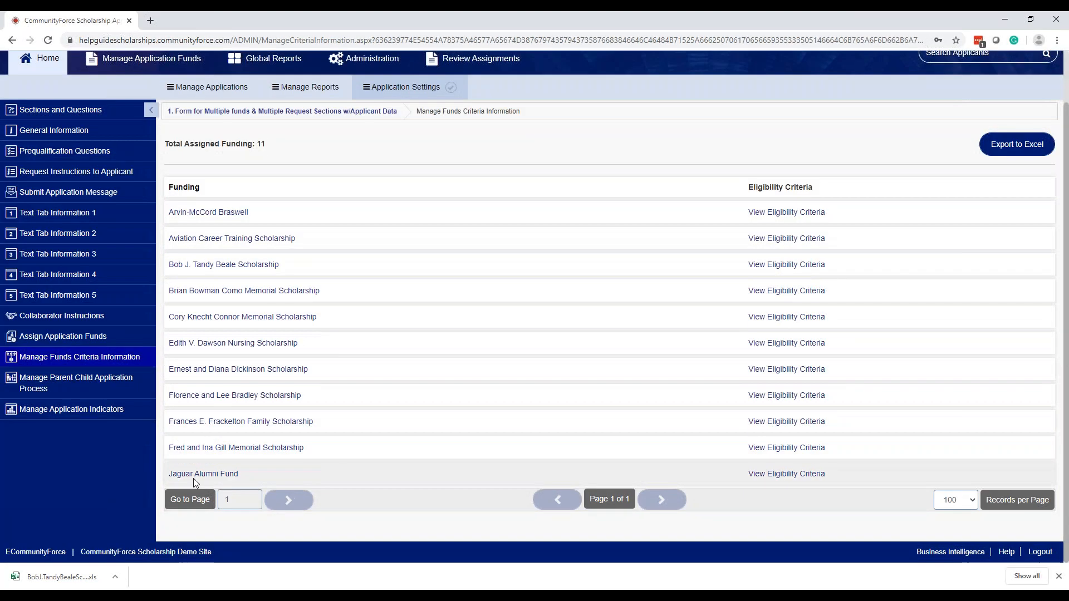
click(192, 477)
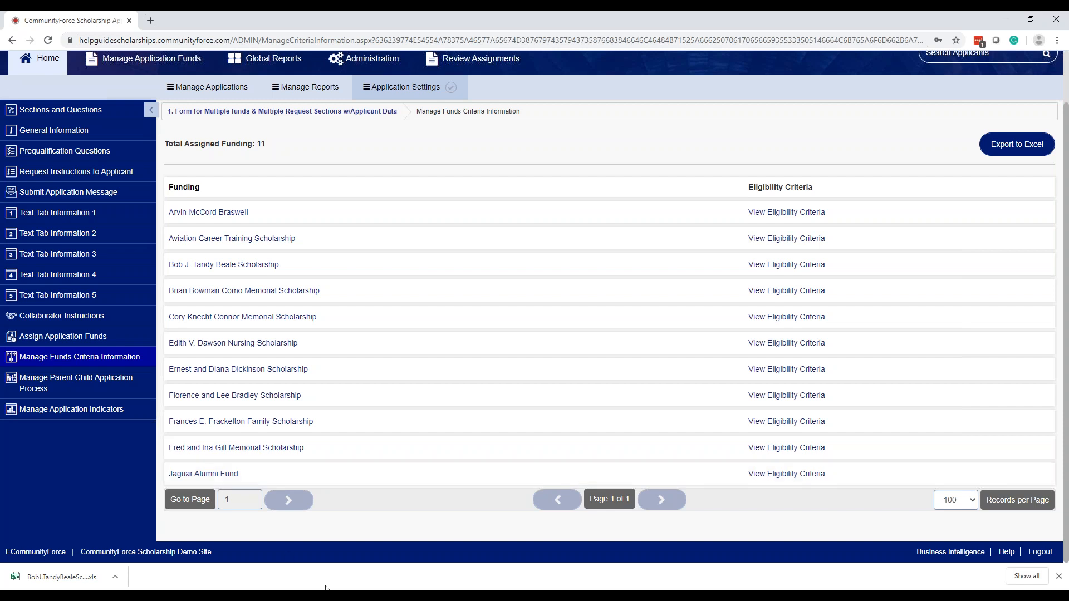
click(228, 474)
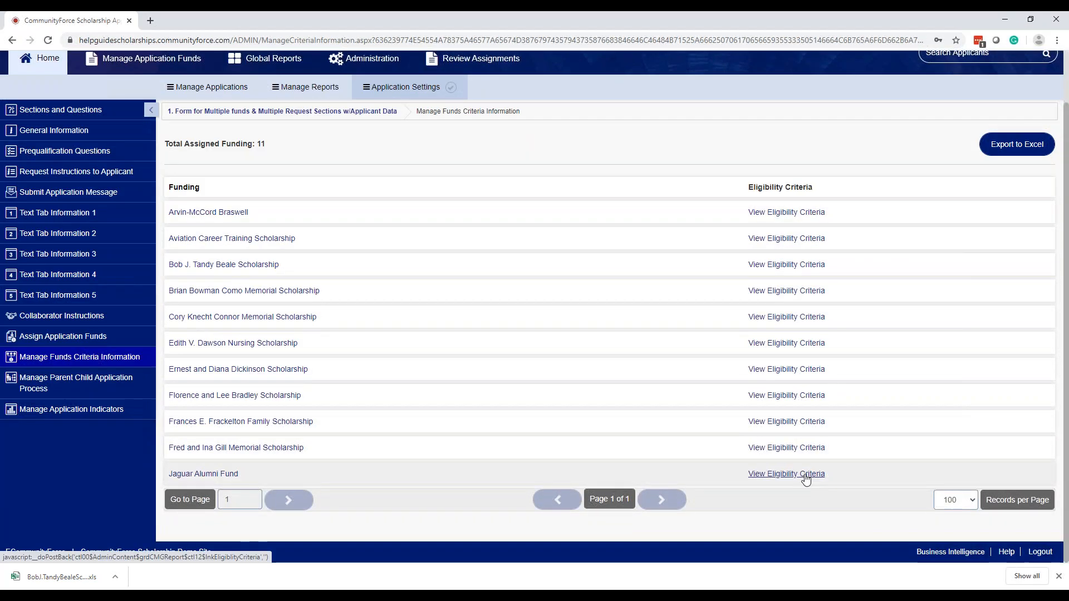
click(213, 477)
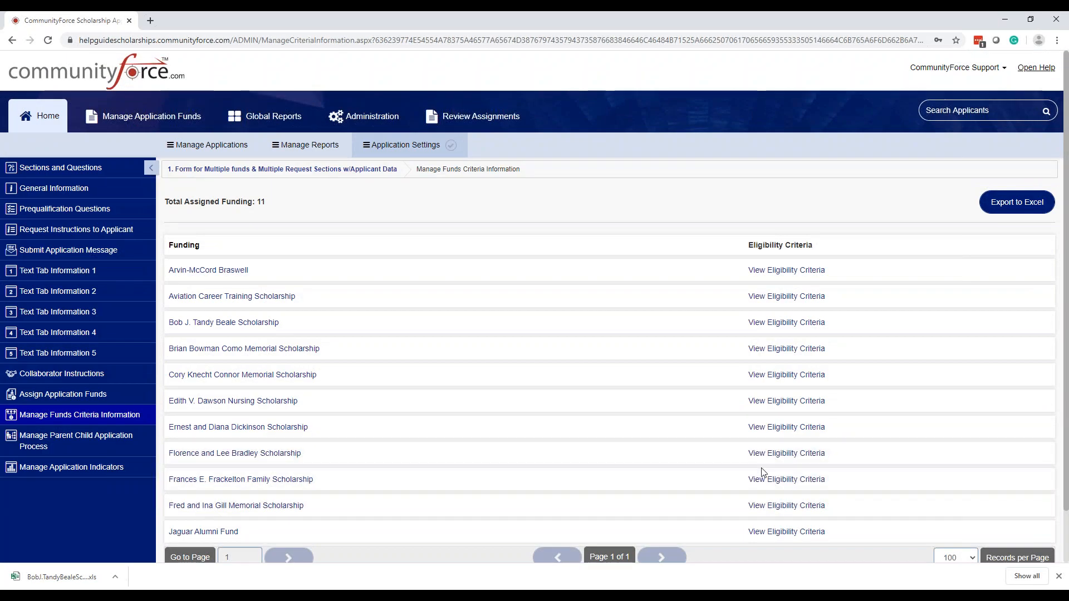
click(272, 326)
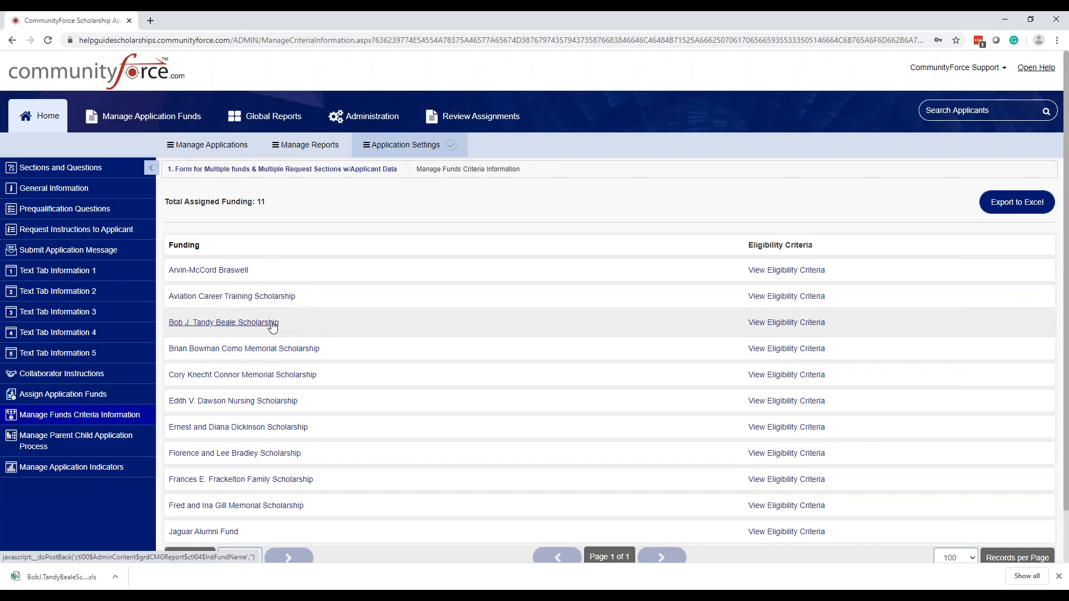
click(251, 321)
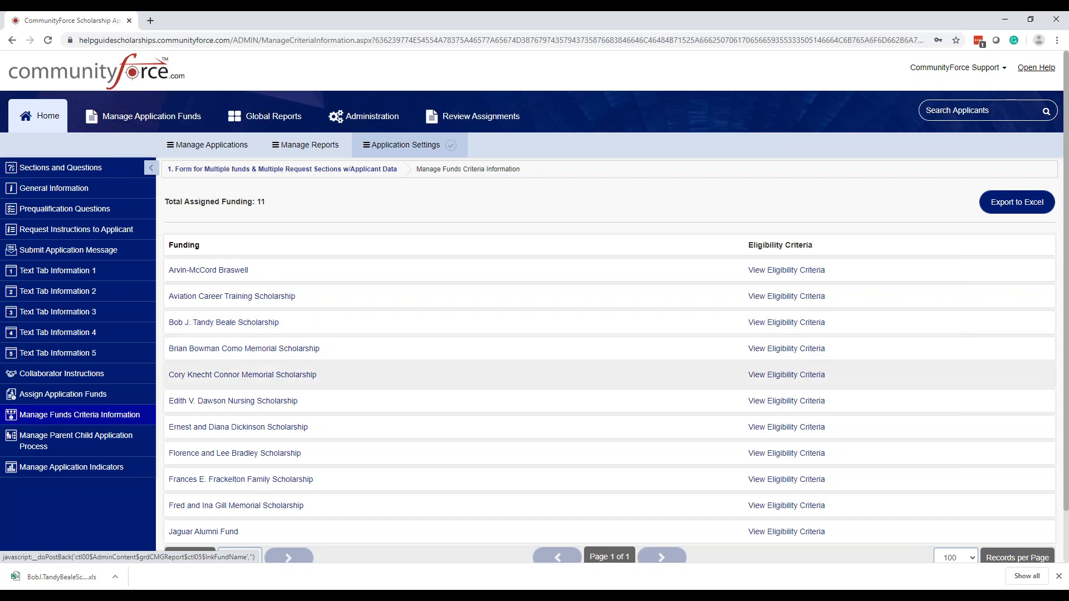
click(235, 458)
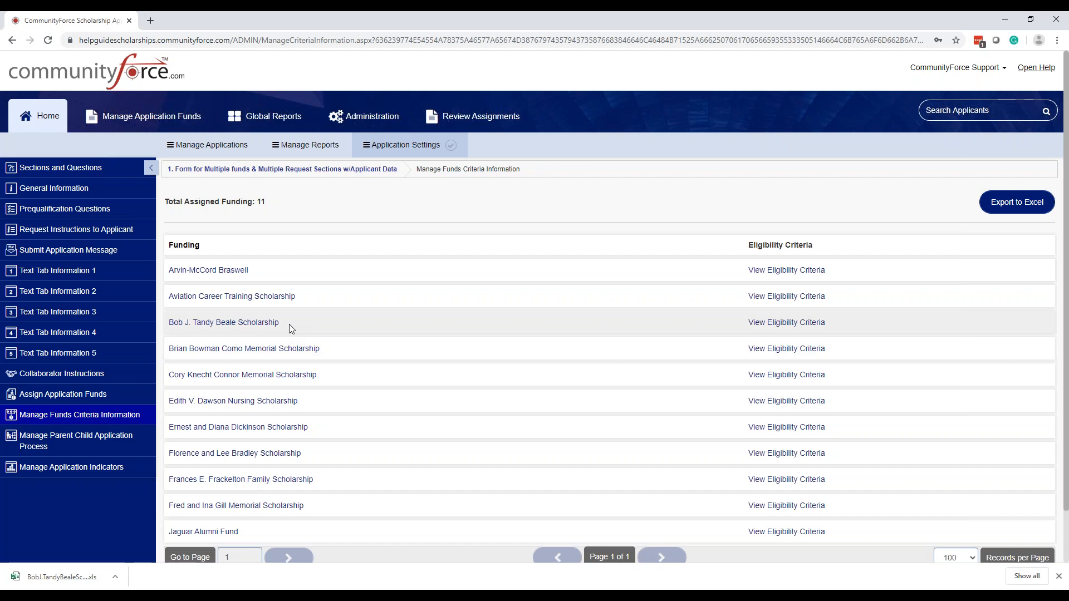
- Try to delete the Other Local Schools condition from the Bob J. Tandy Beale Scholarship's eligibility criteria
click(788, 323)
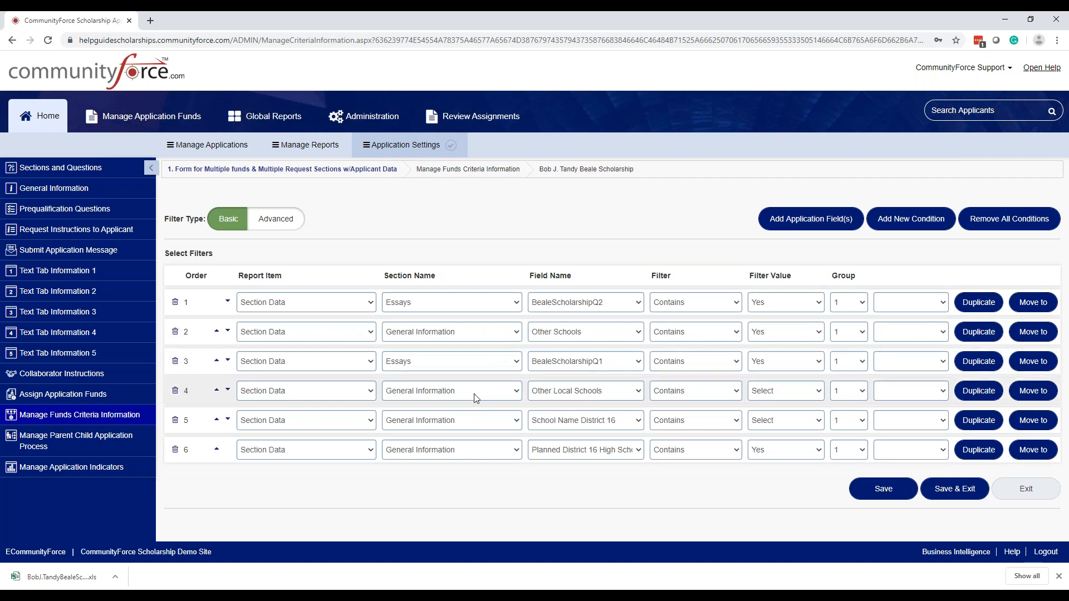
click(175, 392)
click(175, 392)
click(175, 393)
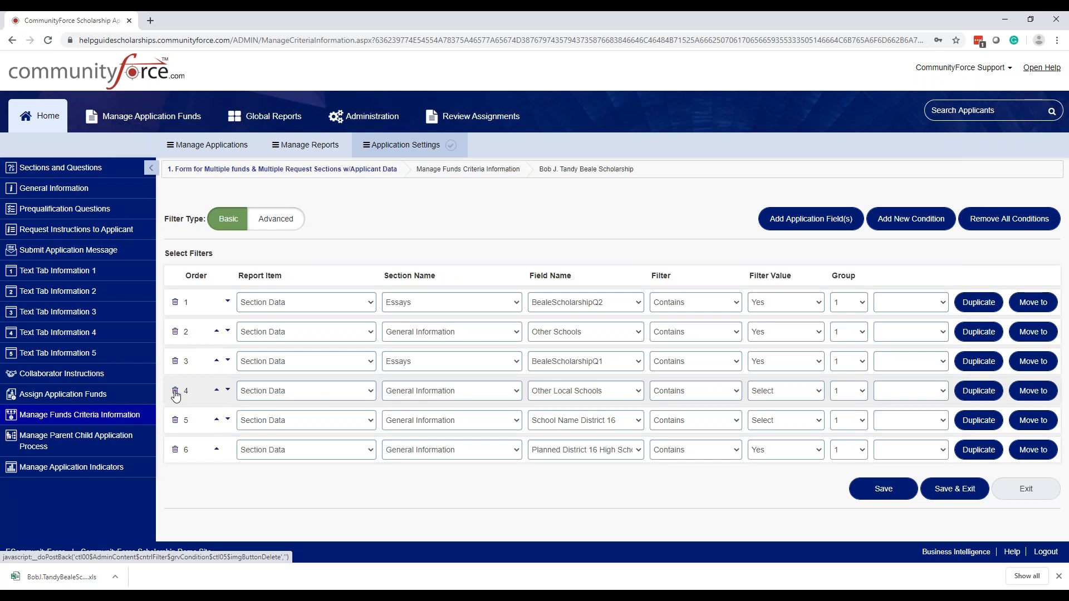
click(176, 393)
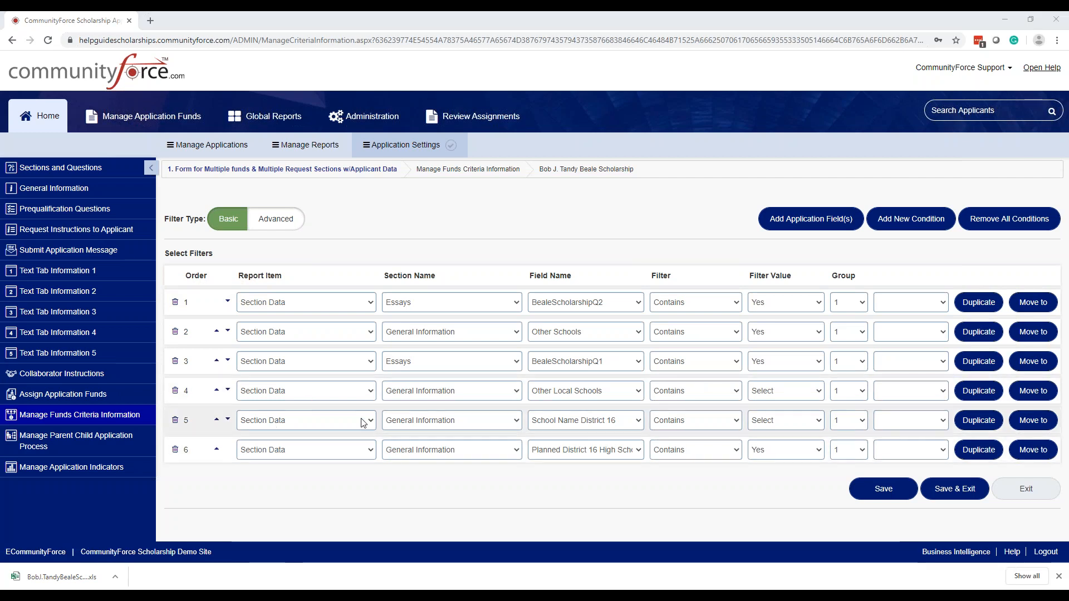
click(175, 392)
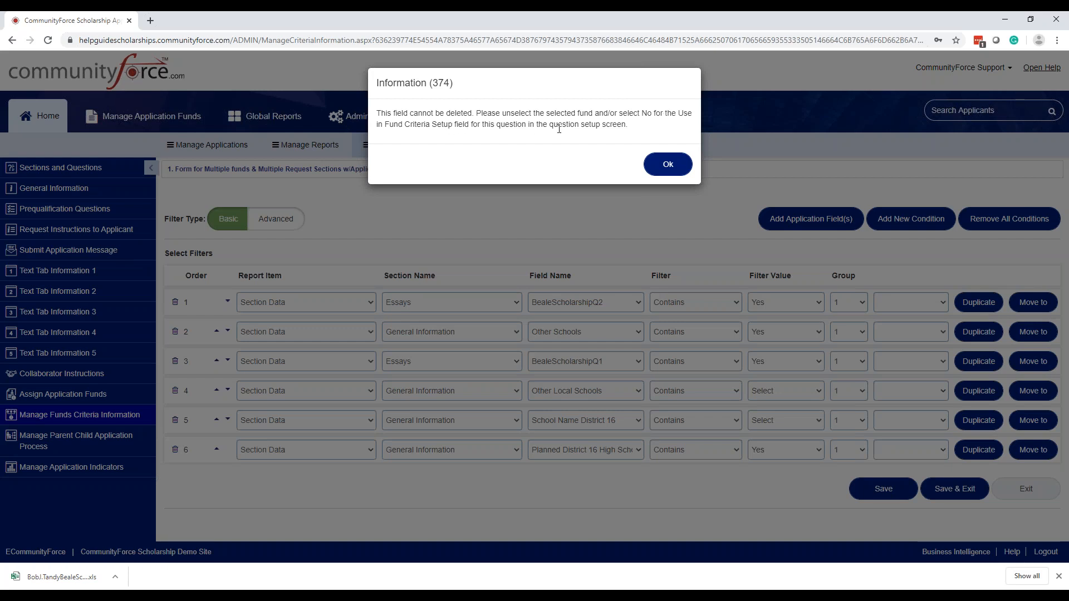
click(677, 167)
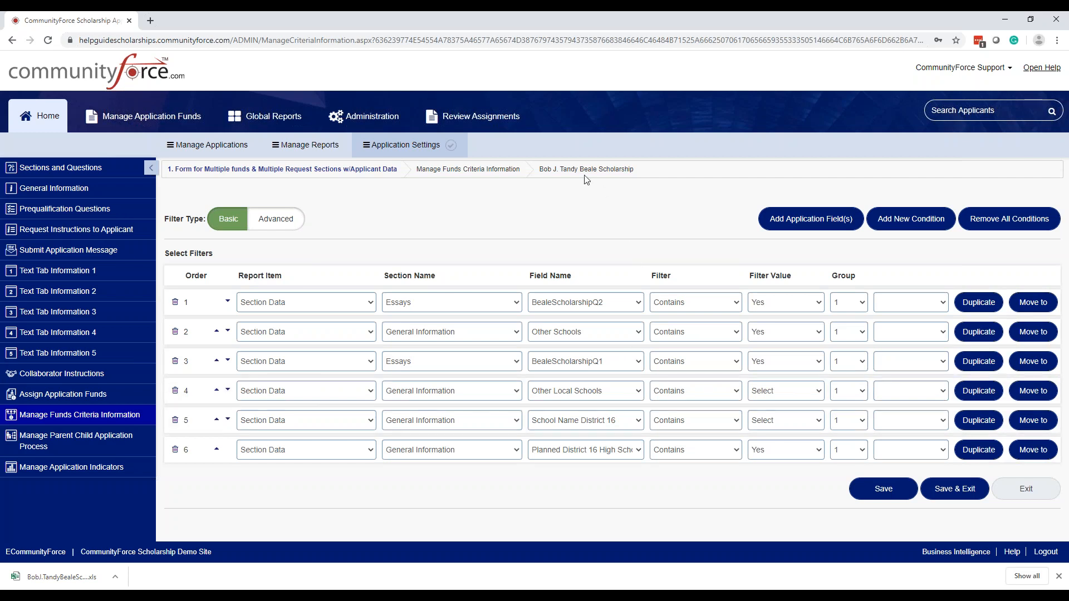
- Open the "Please select your school" question with XML name SchoolNameDistrict16 in the General Information section for editing
click(85, 174)
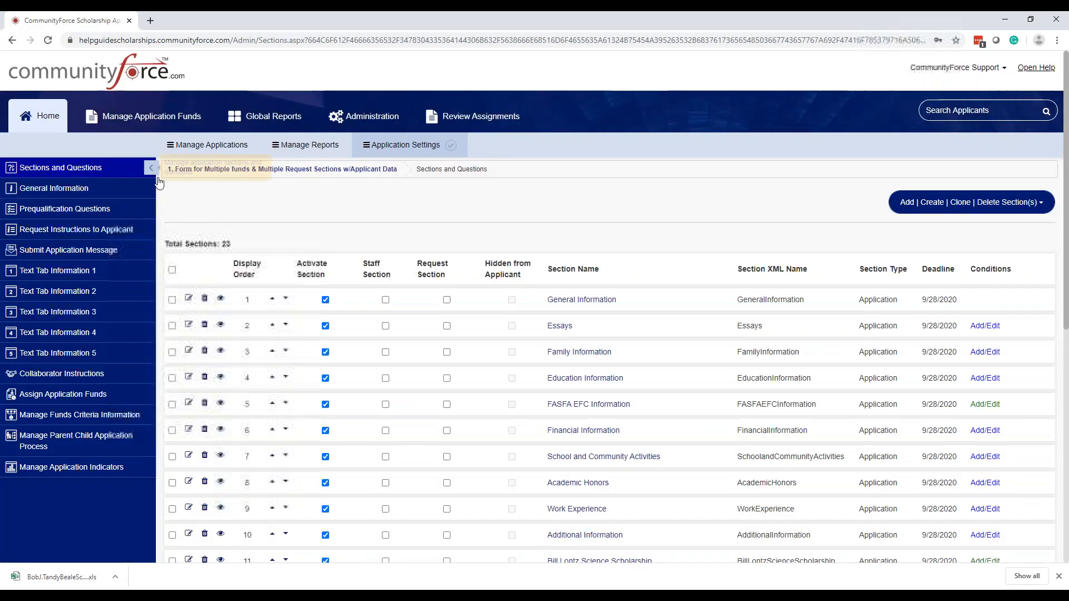
click(605, 301)
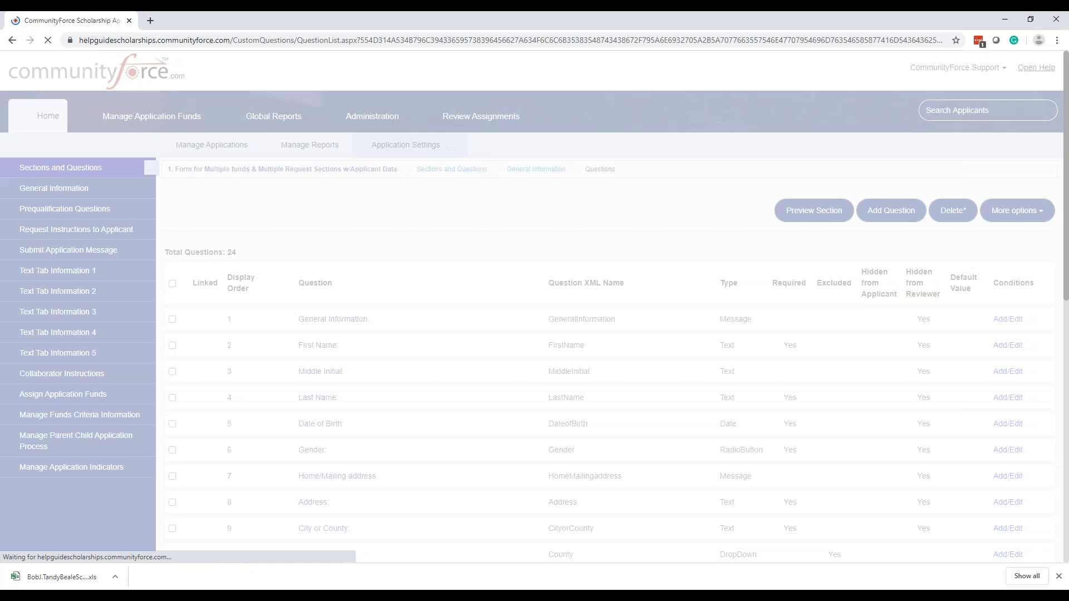
scroll(409, 241, down, 8)
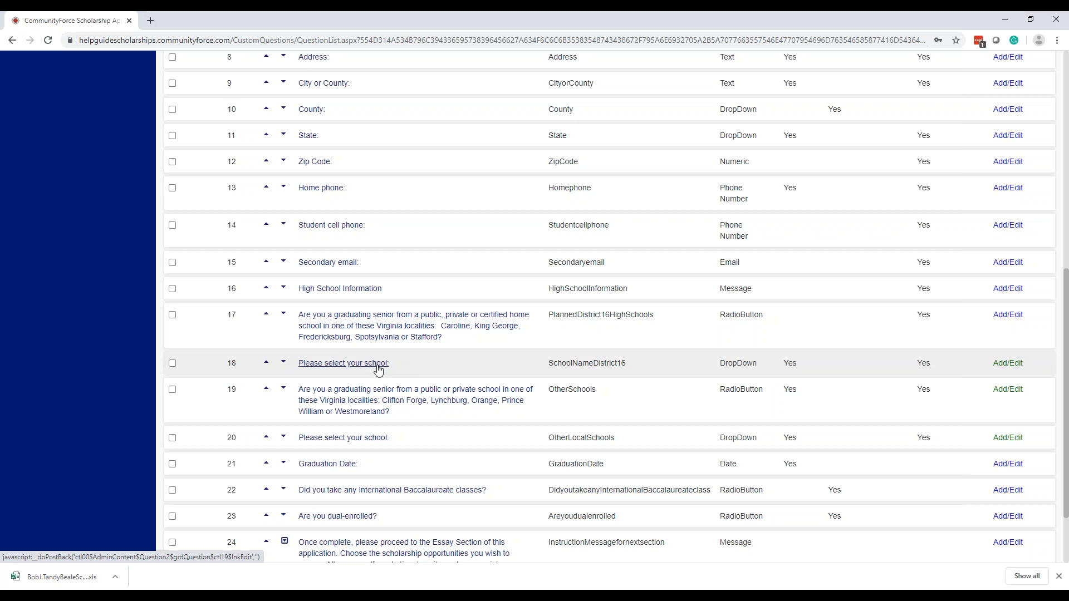
click(378, 368)
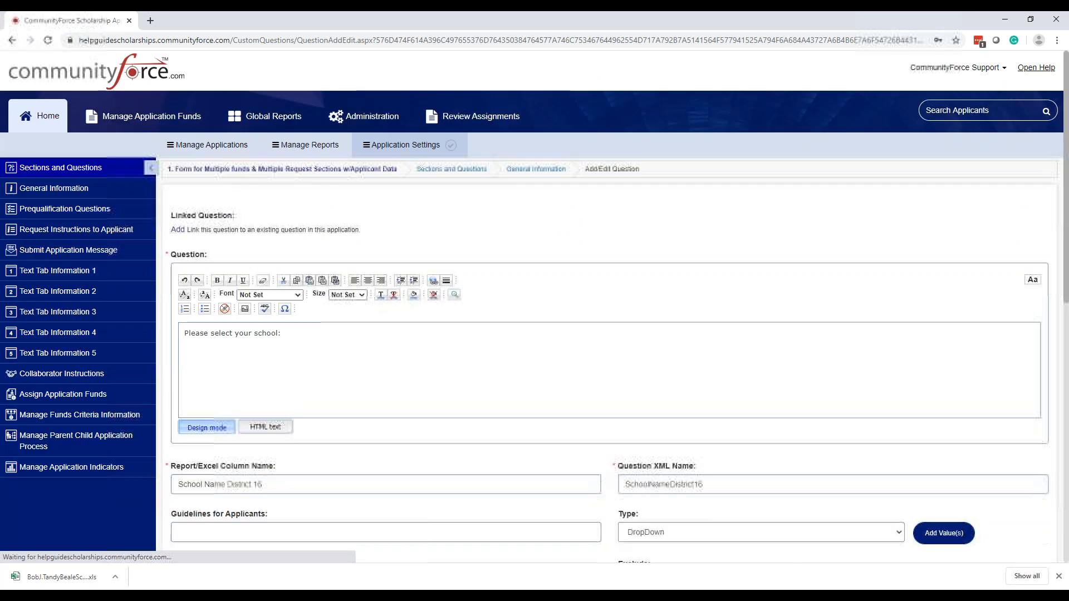
- Remove the Bob J. Tandy Beale Scholarship from the school question's criteria funds
scroll(535, 306, down, 3)
scroll(382, 365, down, 5)
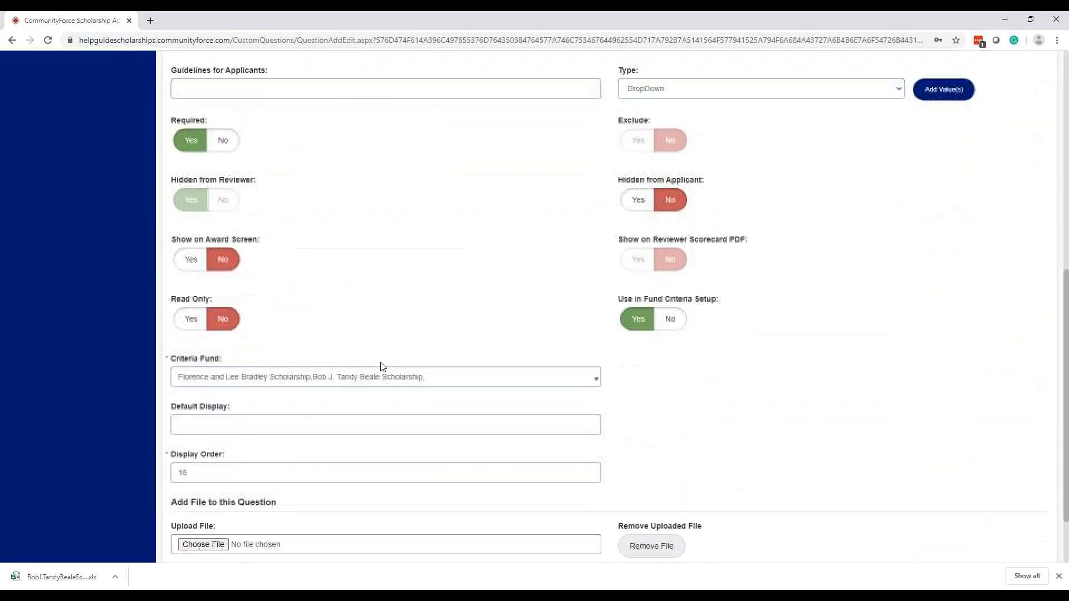
click(457, 295)
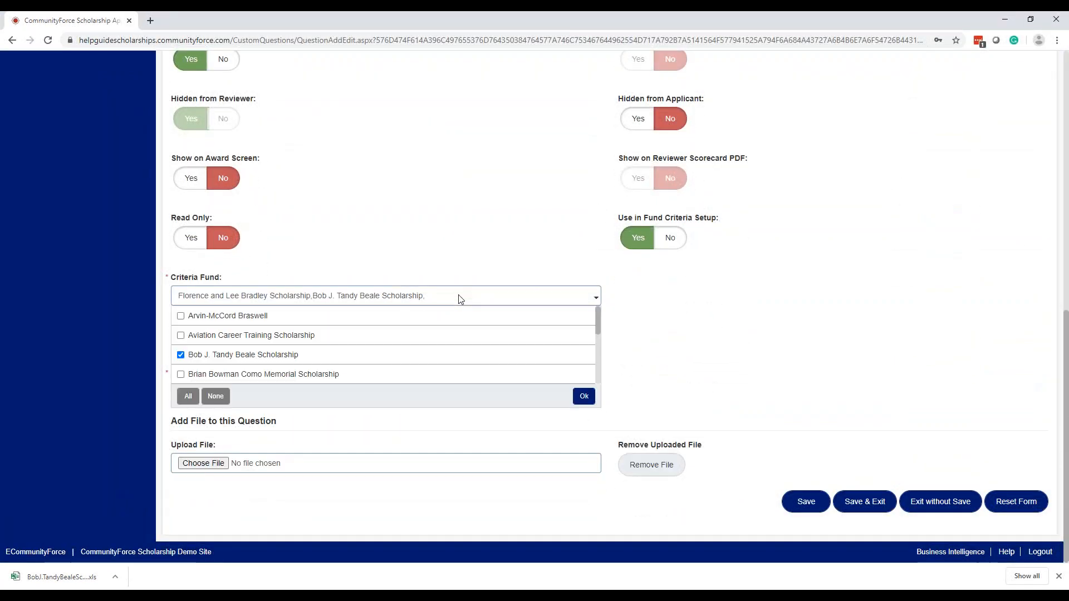
click(180, 355)
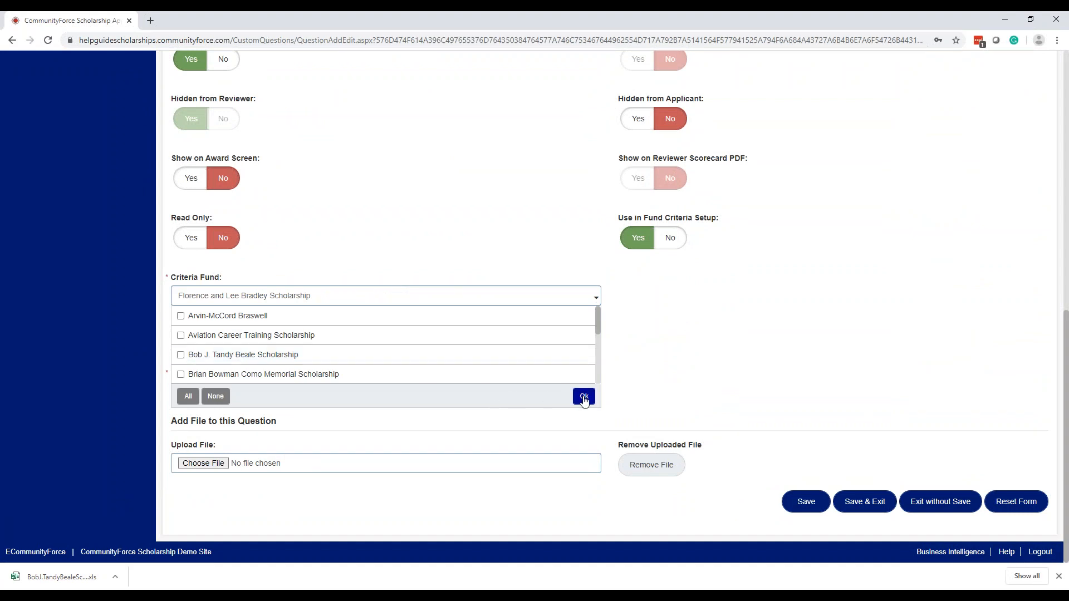
click(584, 397)
scroll(747, 390, up, 6)
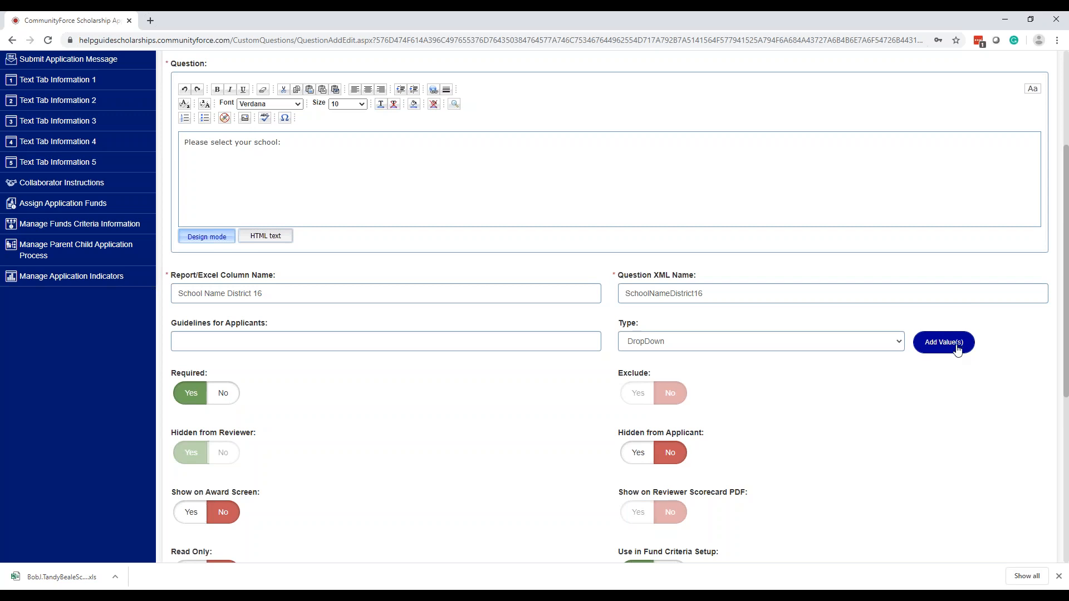
scroll(947, 362, down, 6)
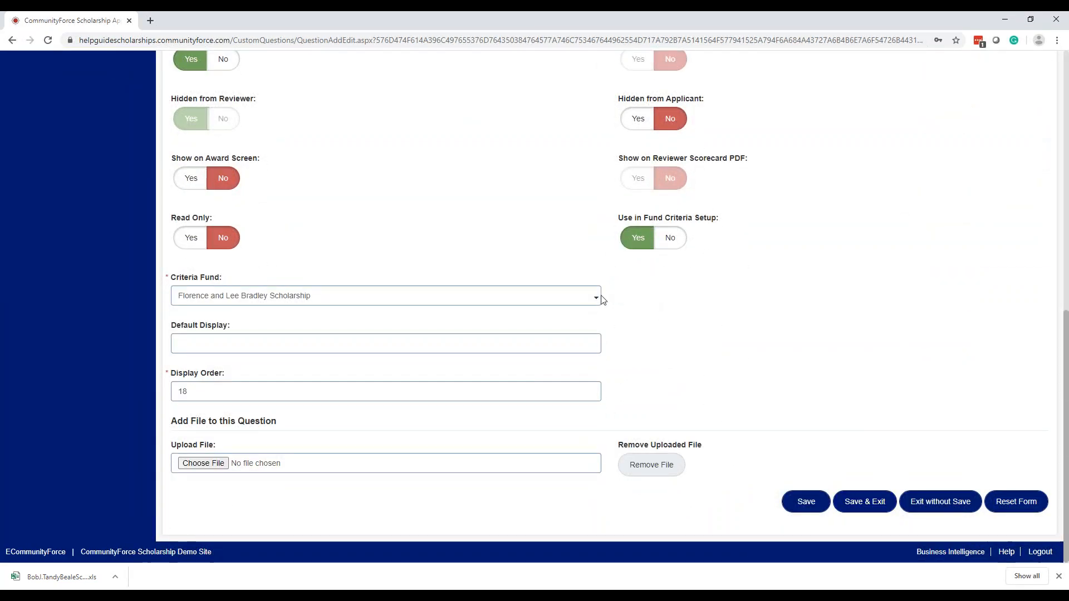
- Remove the Florence and Lee Bradley Scholarship from the criteria funds and try to save the question without any fund
click(599, 297)
scroll(274, 357, up, 2)
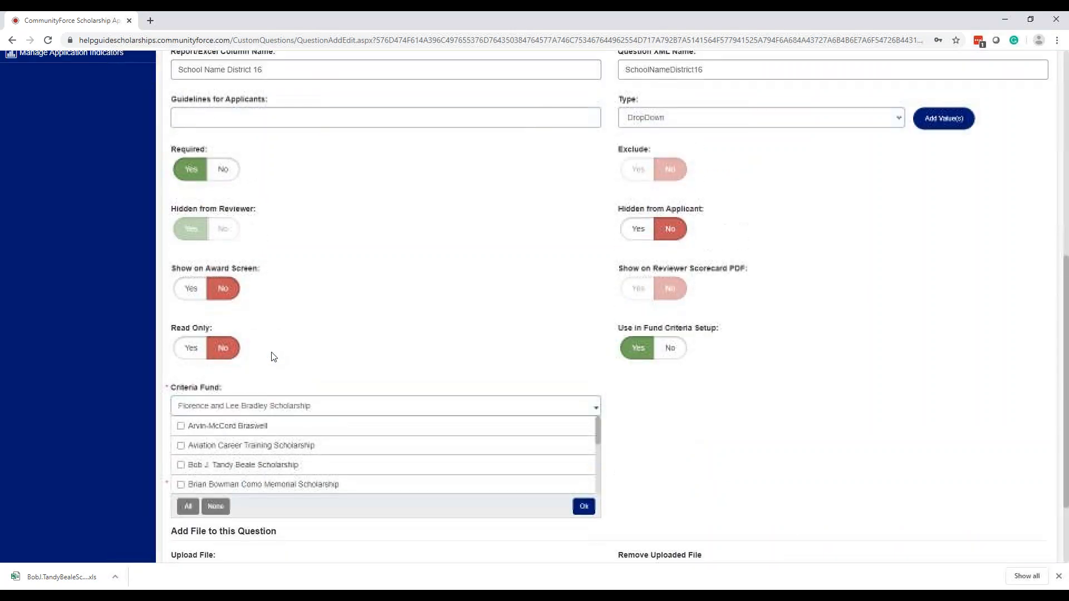
scroll(274, 356, down, 1)
scroll(283, 392, down, 4)
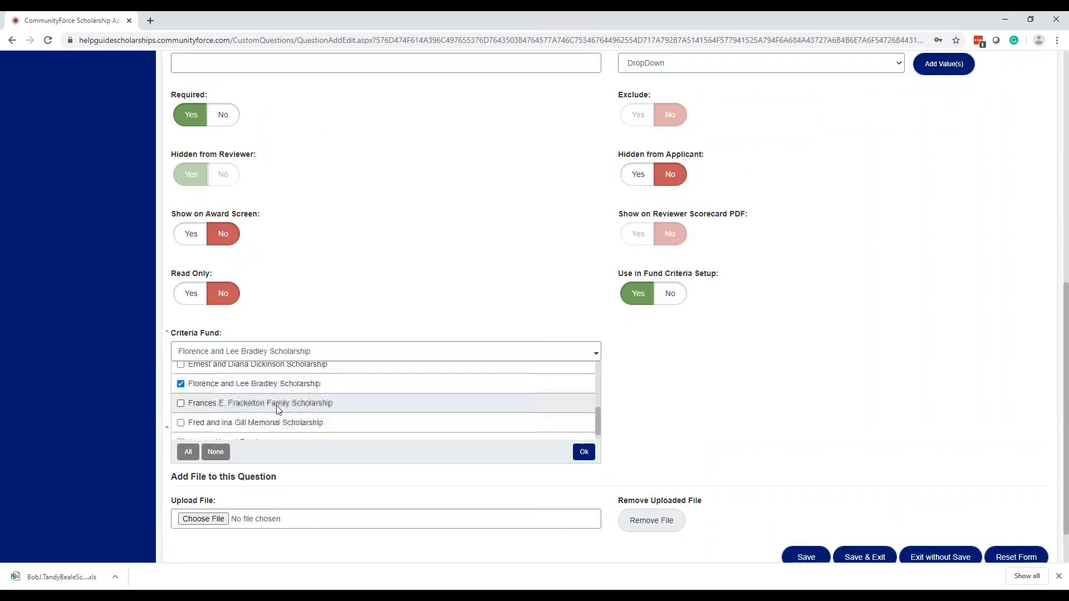
click(275, 375)
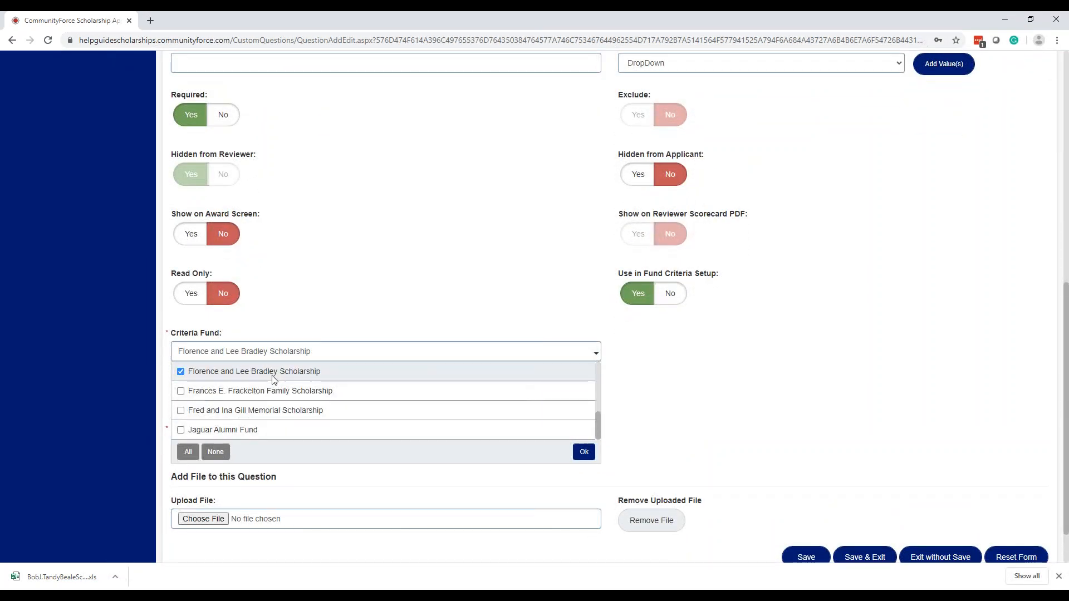
click(584, 452)
scroll(865, 544, down, 1)
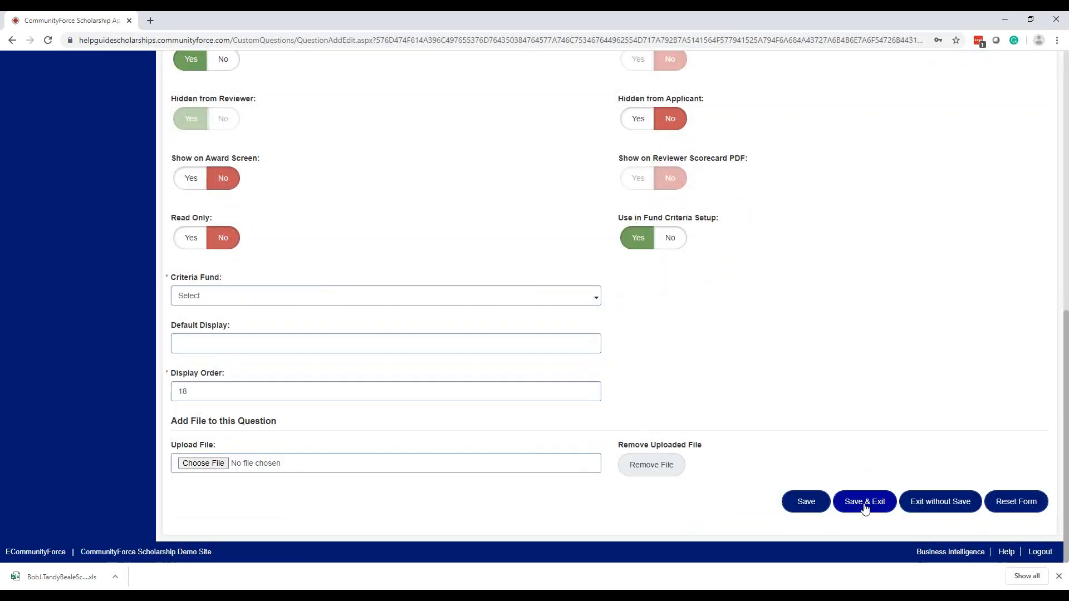
click(865, 504)
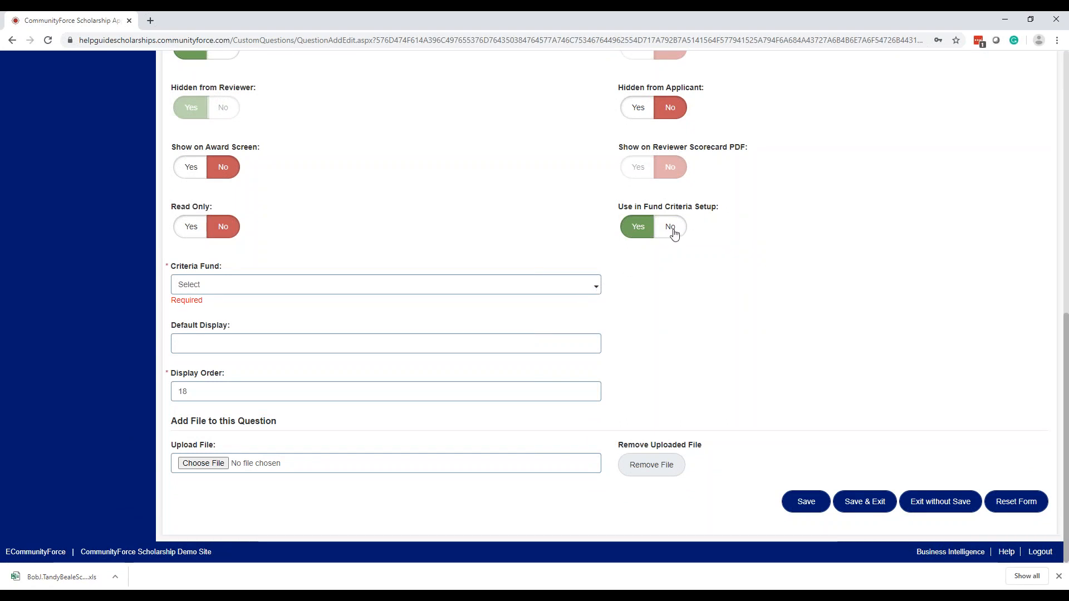
- Try Arvin-McCord Braswell as the question's only criteria fund and deselect it again
click(596, 286)
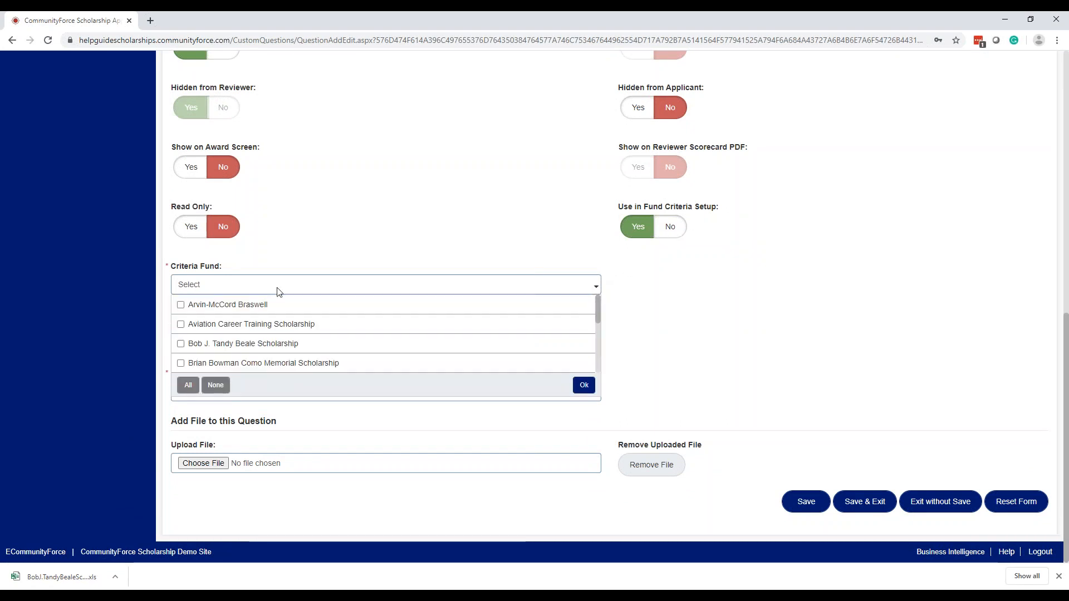
click(181, 305)
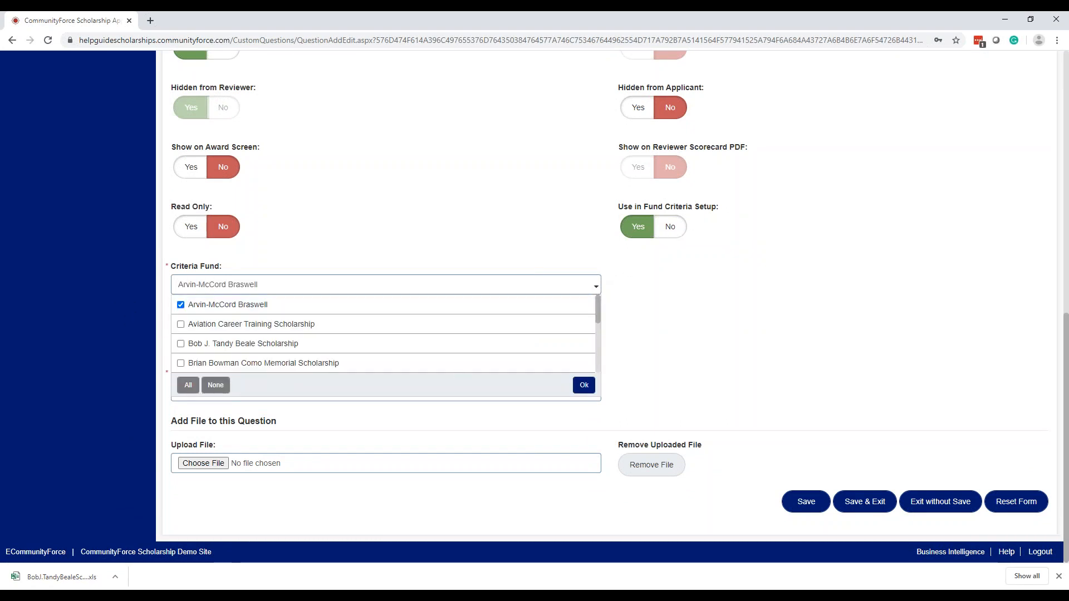
click(583, 385)
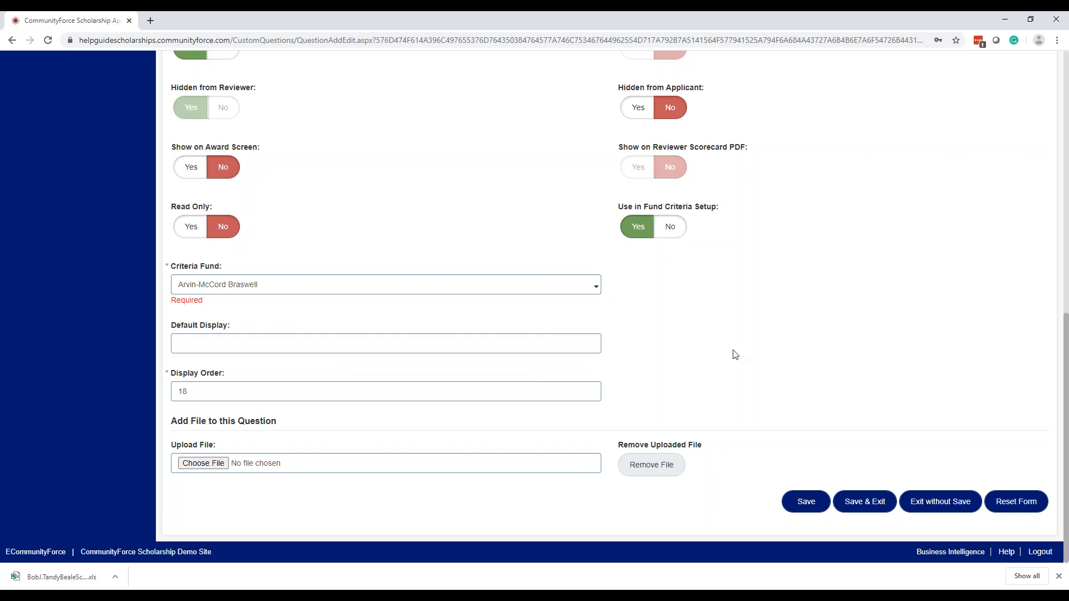
click(267, 287)
click(188, 308)
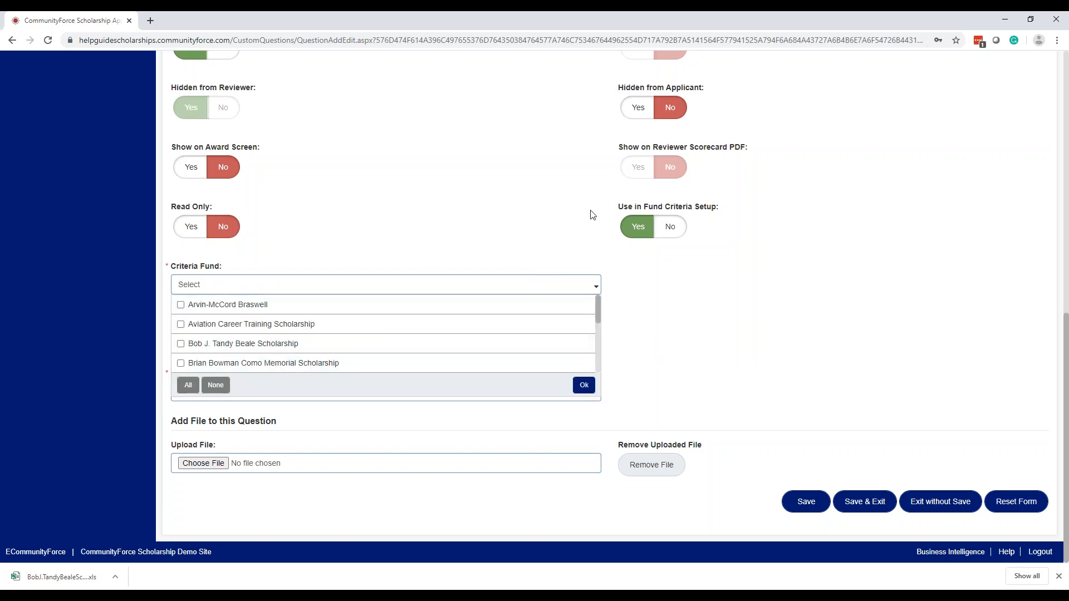
- Set Use in Fund Criteria Setup to No for the school question
click(671, 229)
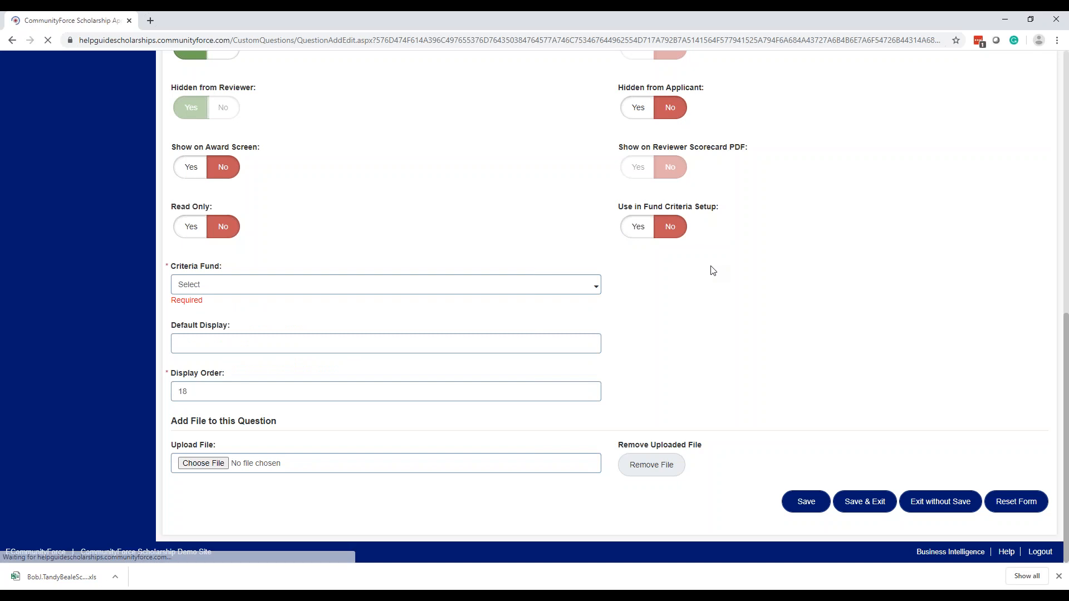
scroll(746, 357, down, 9)
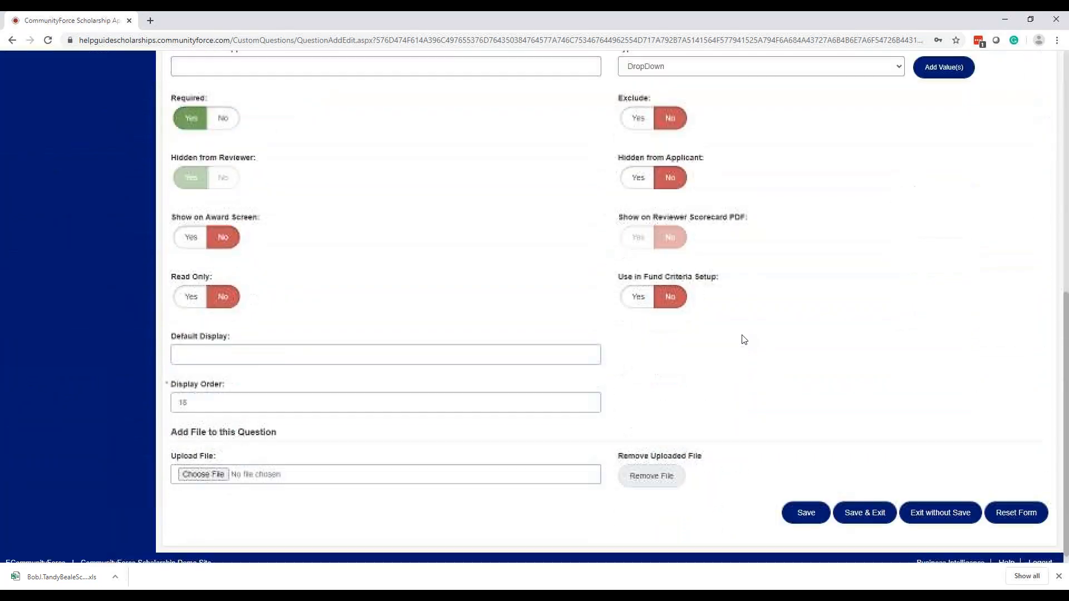
- Save and exit the school question, and open the Other Local Schools question in the General Information section
click(868, 502)
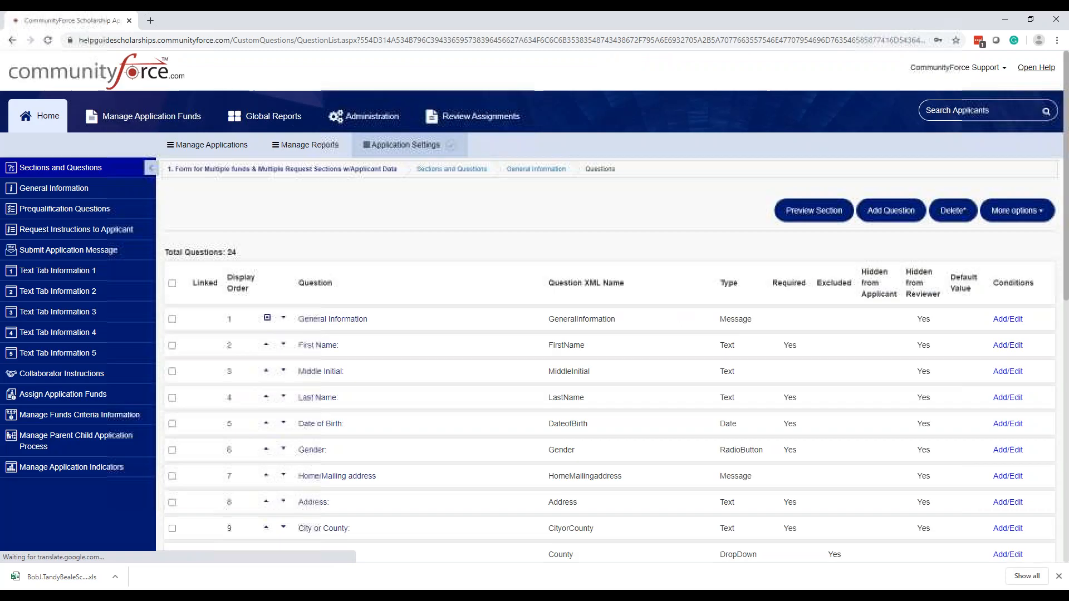
scroll(440, 337, down, 8)
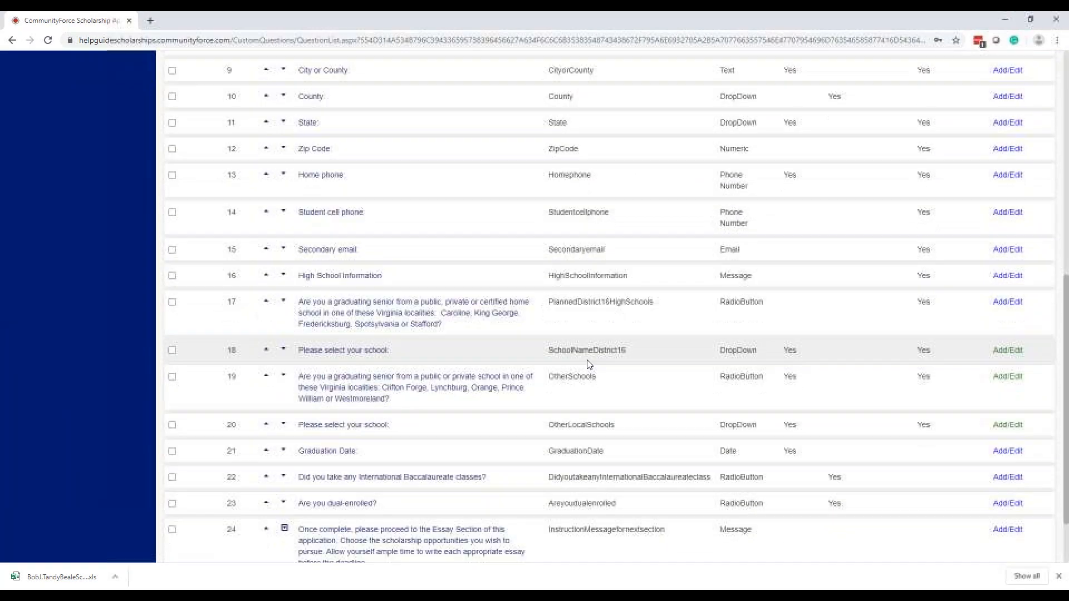
scroll(586, 363, down, 2)
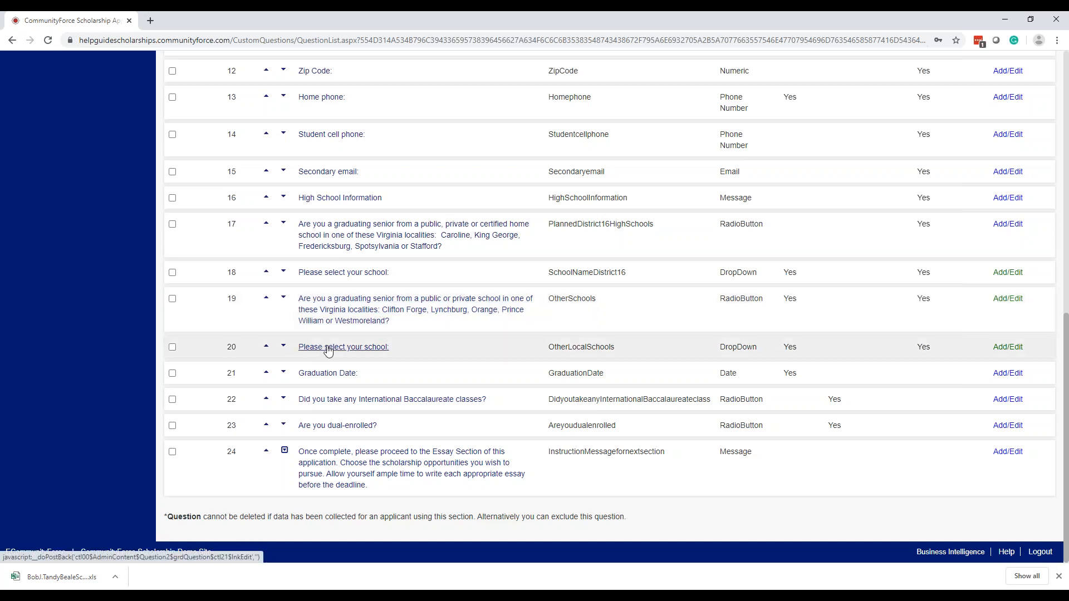
click(356, 349)
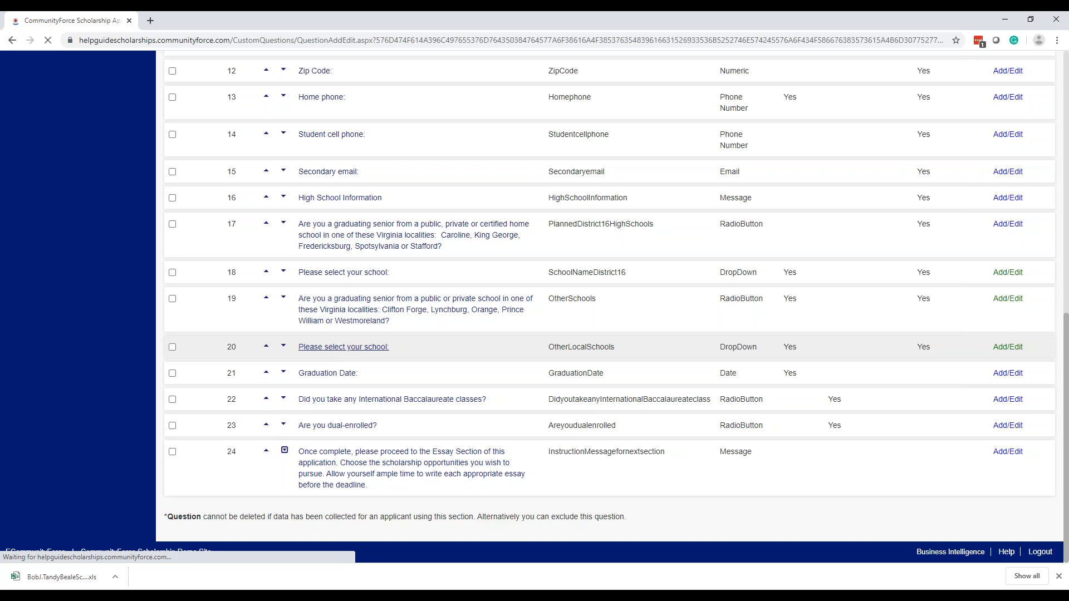
scroll(364, 351, down, 5)
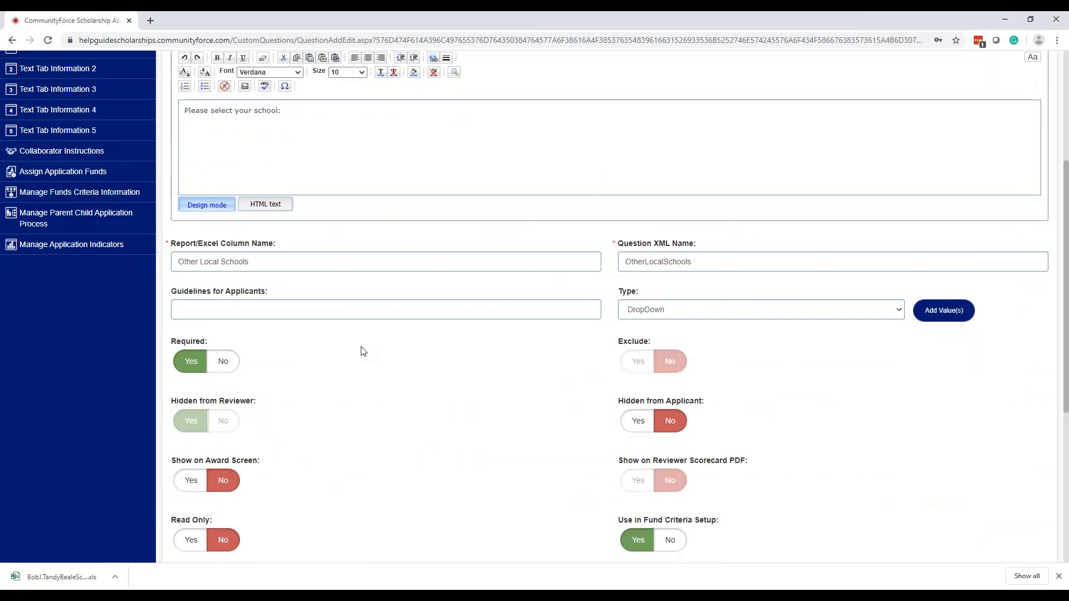
scroll(622, 289, down, 5)
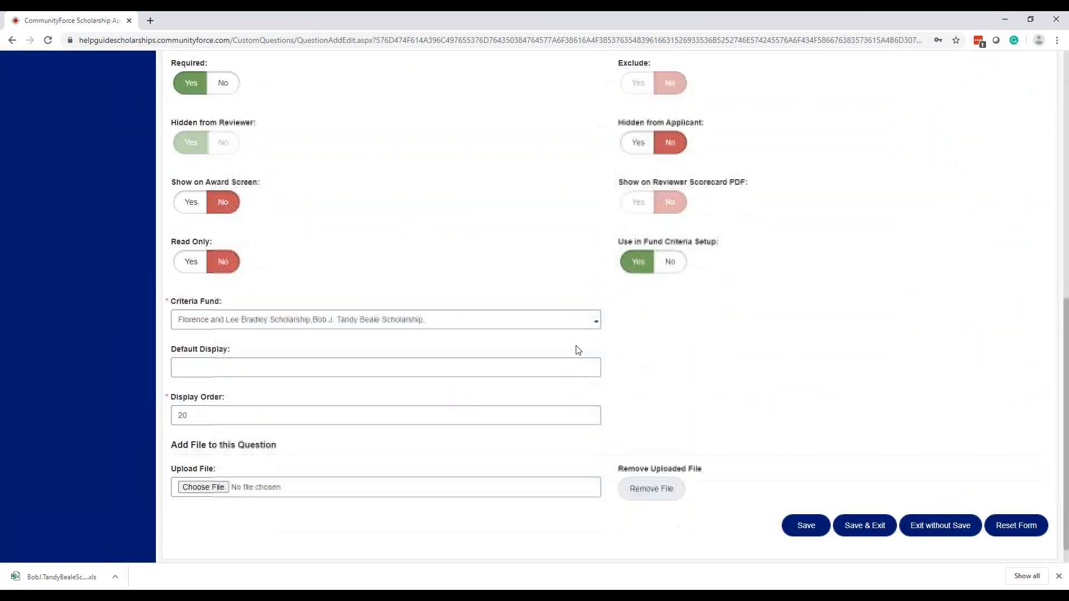
- Remove the Bob J. Tandy Beale Scholarship from the Other Local Schools question's criteria funds, and save and exit the question
click(567, 325)
scroll(189, 368, down, 1)
scroll(194, 343, up, 1)
click(180, 378)
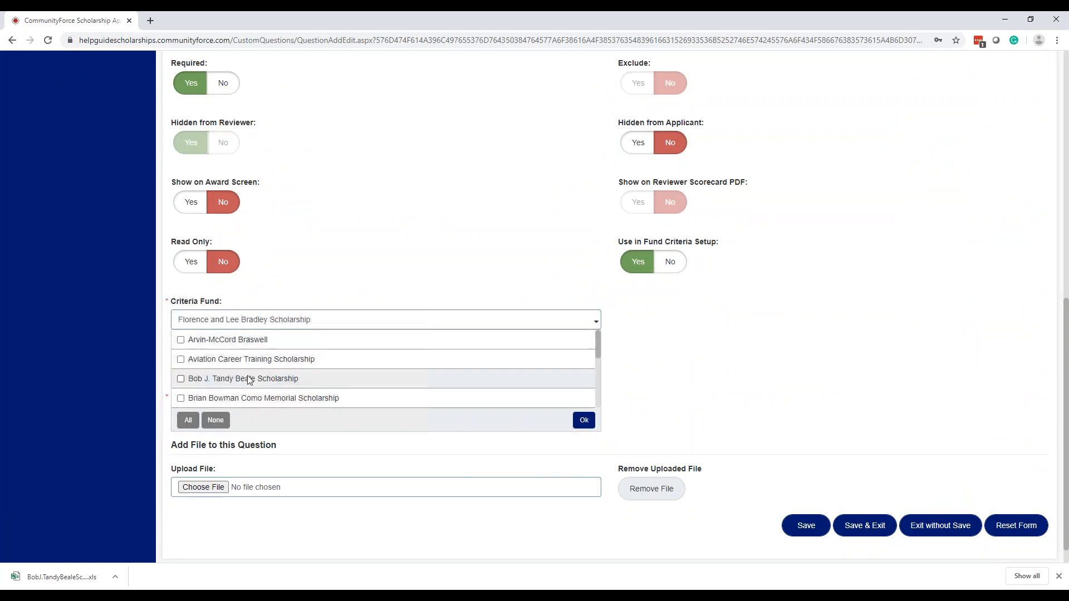
scroll(272, 377, down, 1)
scroll(272, 378, down, 3)
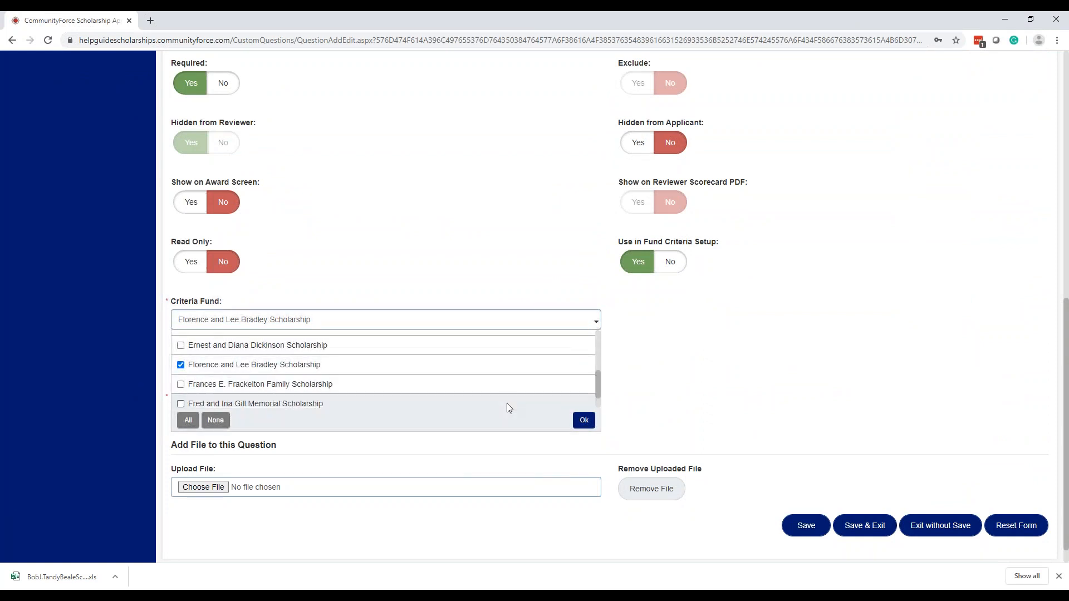
click(584, 422)
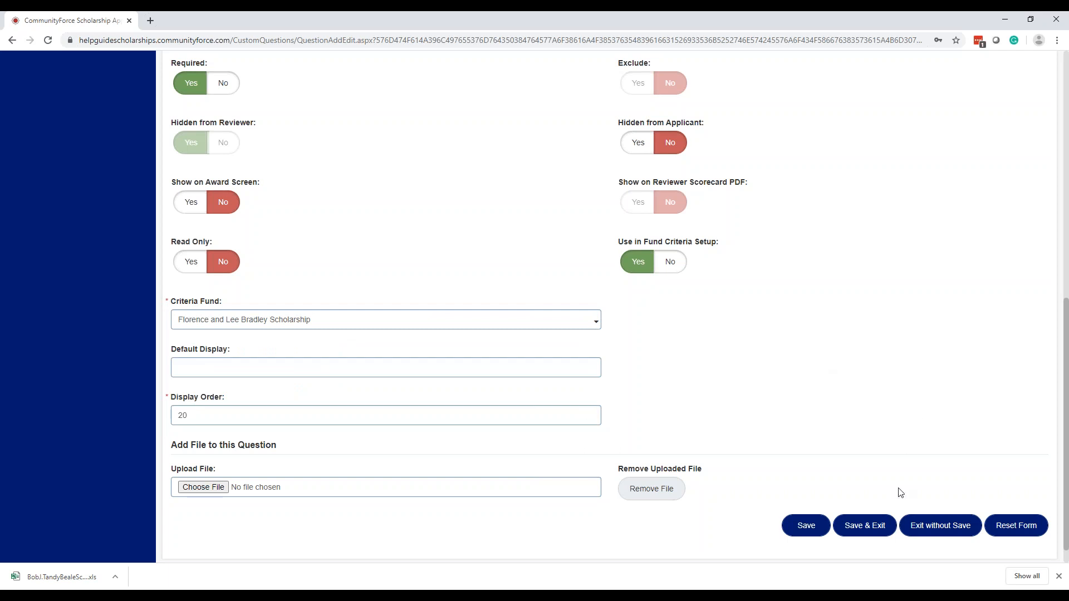
click(874, 528)
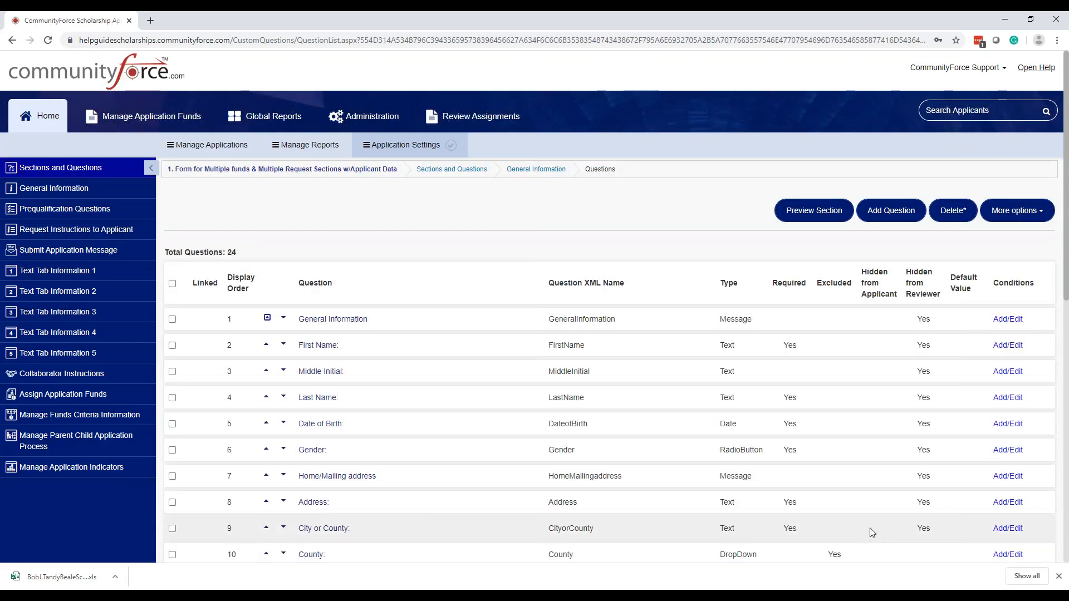
- Open the eligibility criteria of the Bob J. Tandy Beale Scholarship in the funds criteria information
scroll(553, 473, down, 10)
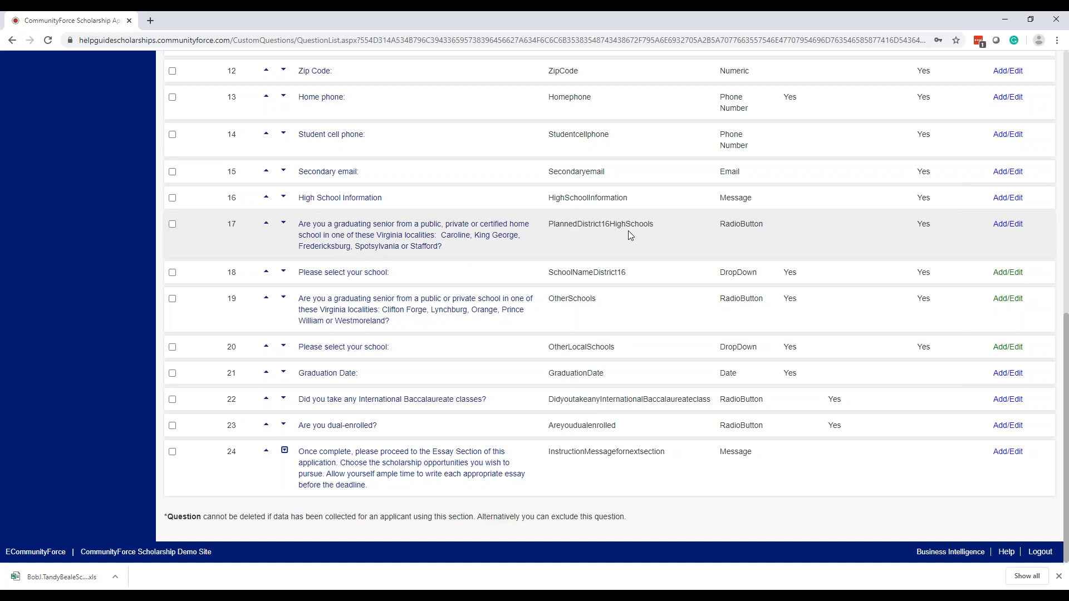
scroll(651, 358, up, 10)
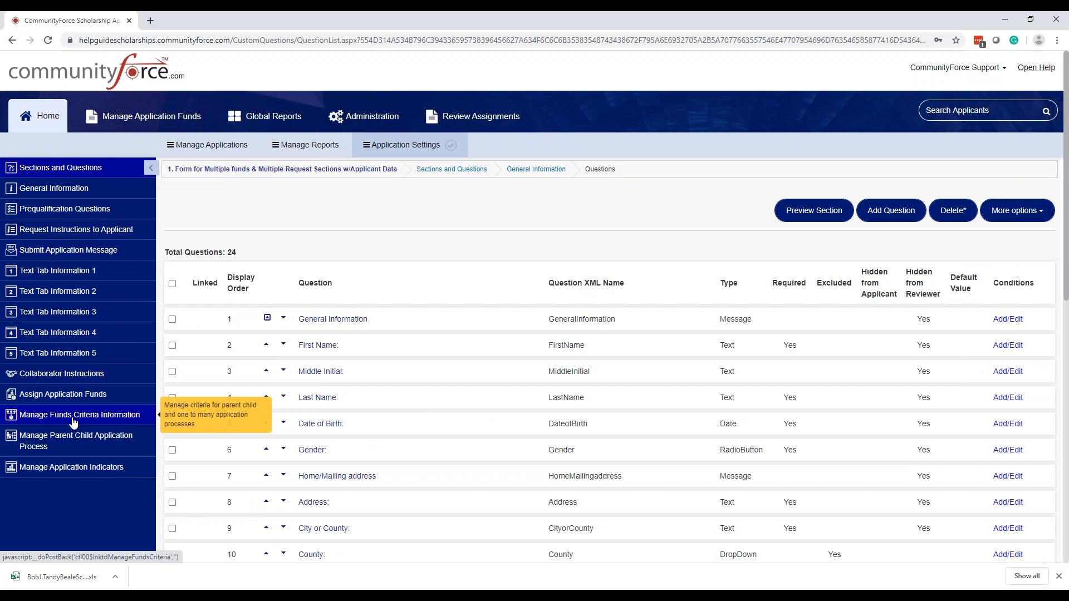
click(73, 422)
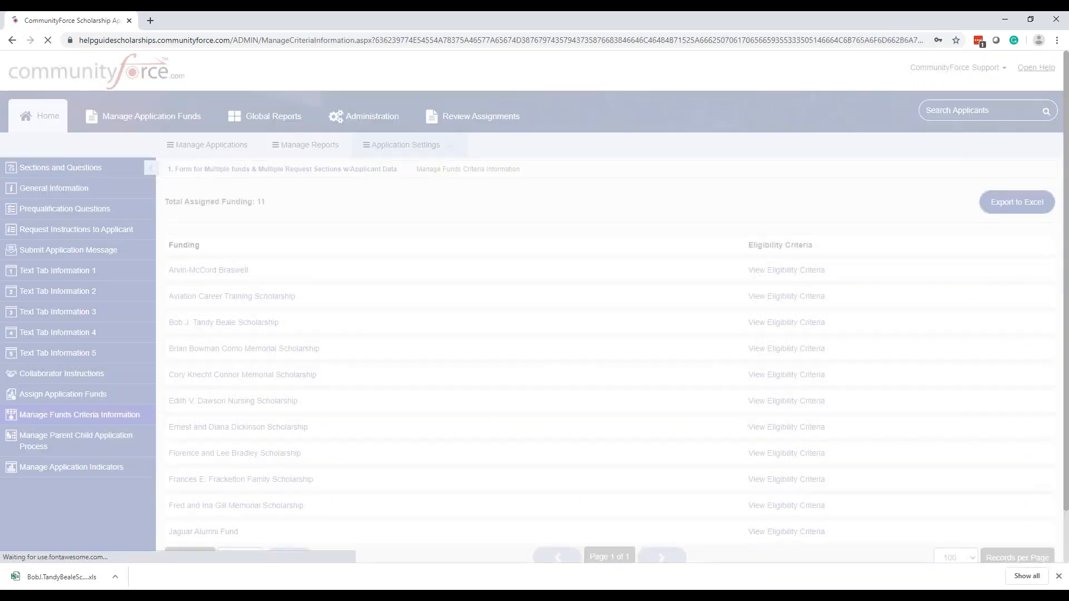
scroll(523, 417, down, 1)
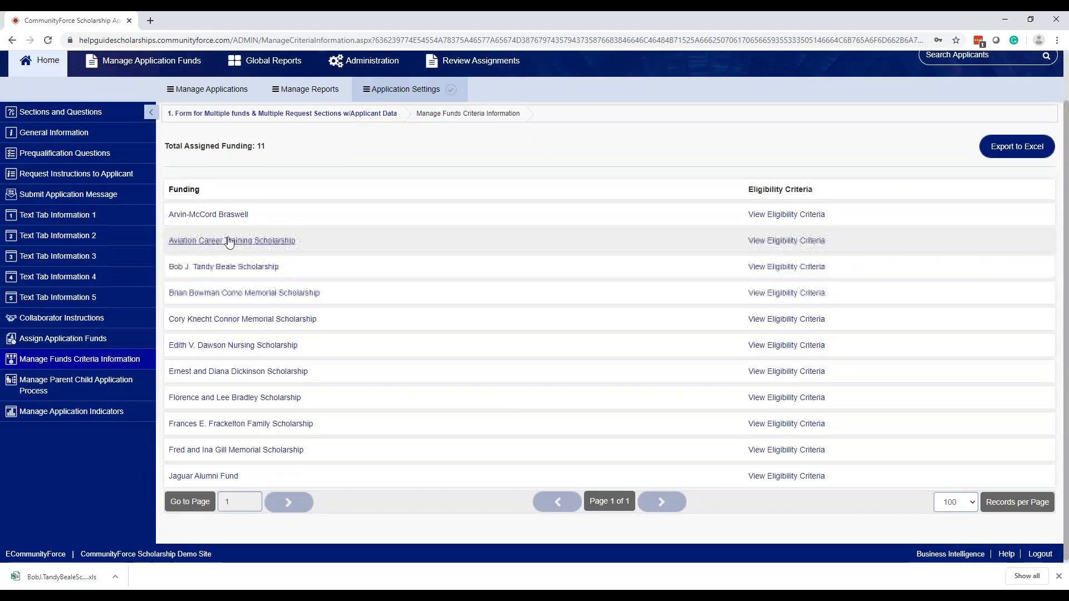
click(790, 268)
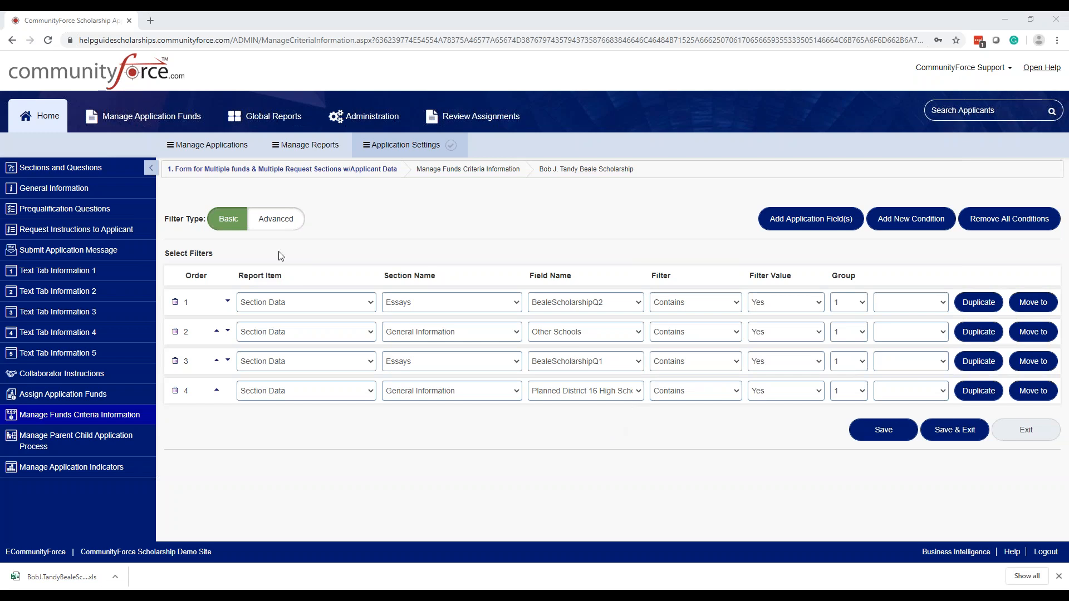
- Reorder the filters to Planned District 16 High Schools, Other Schools, BealeScholarshipQ1 and BealeScholarshipQ2
click(228, 302)
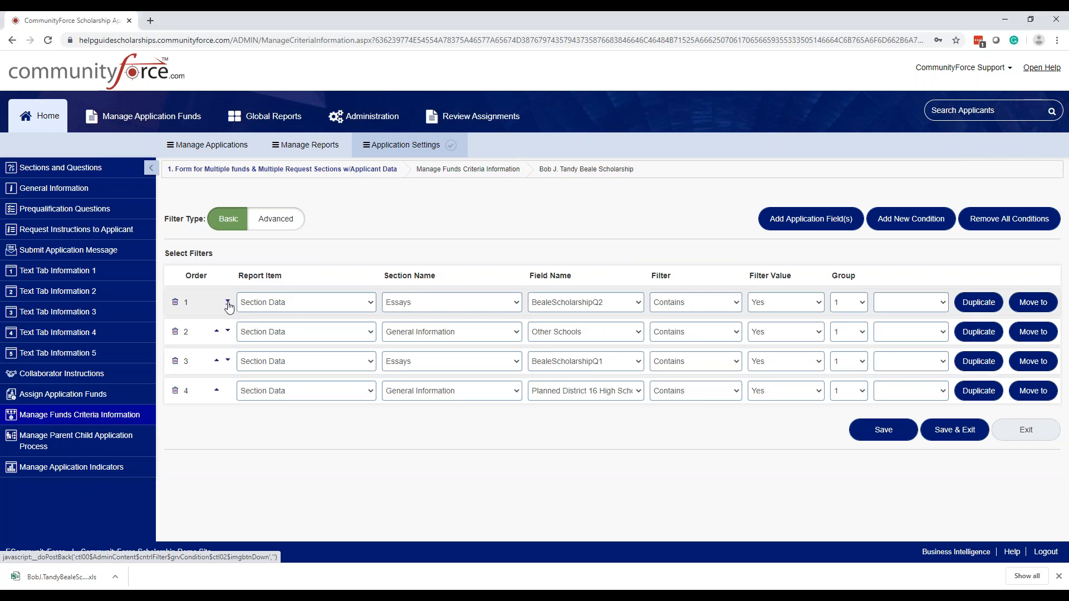
click(227, 332)
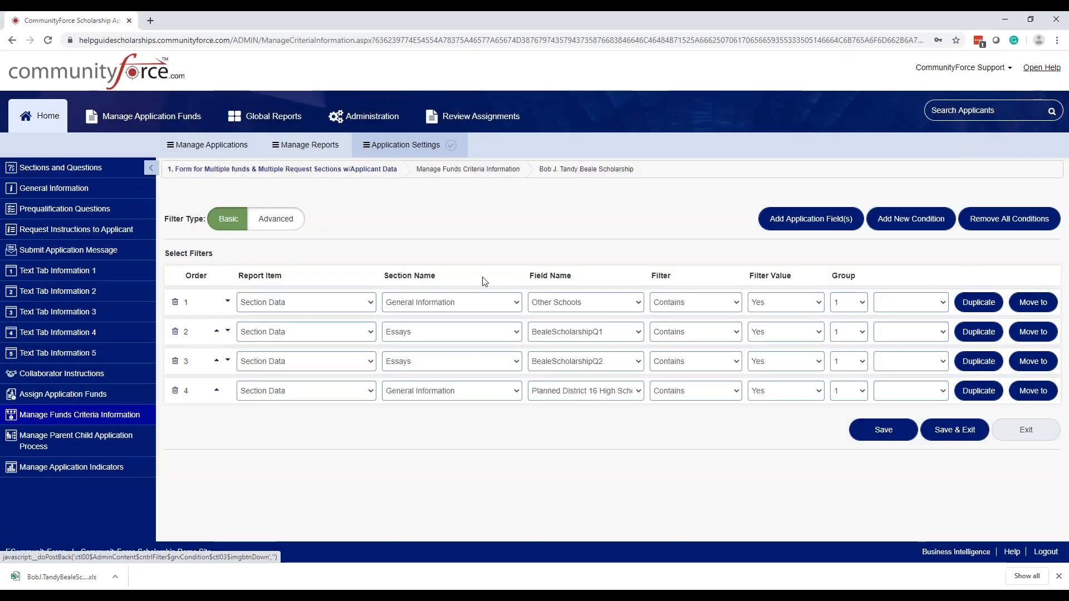
click(217, 391)
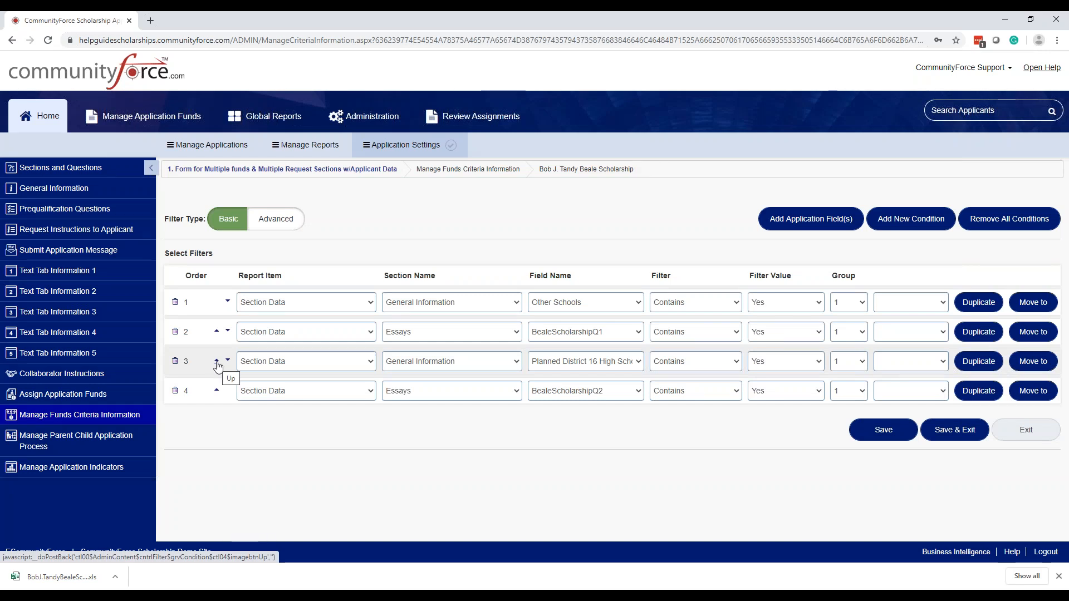
click(228, 332)
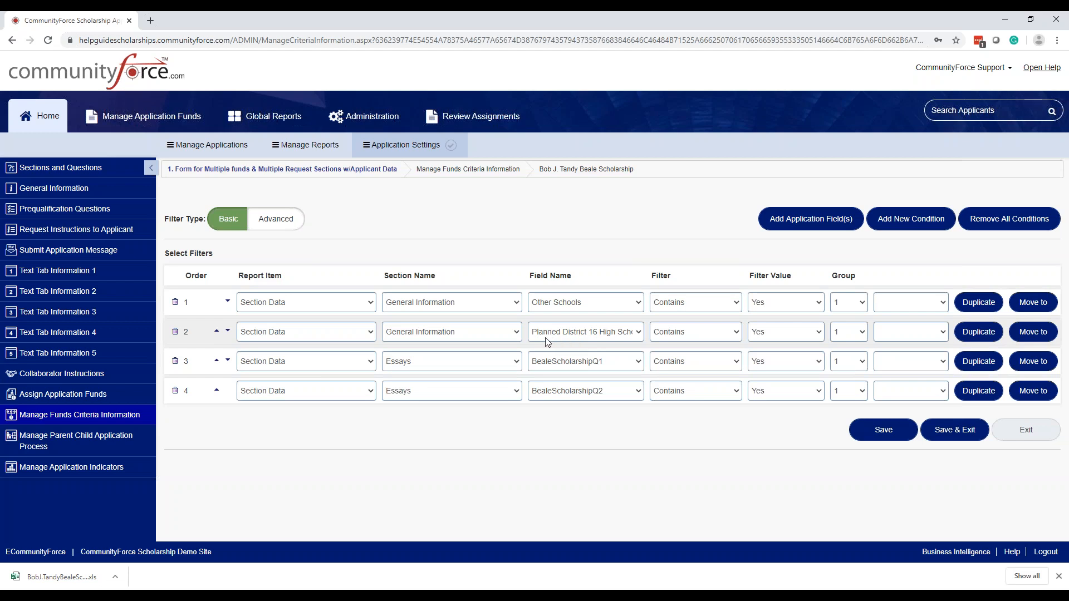
click(630, 340)
click(631, 341)
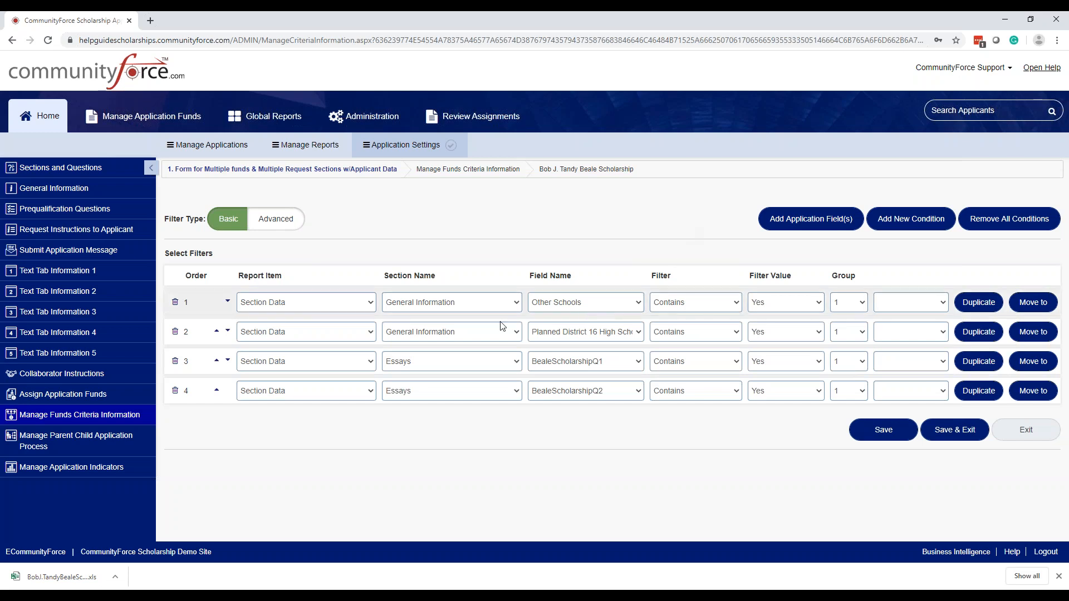
click(217, 330)
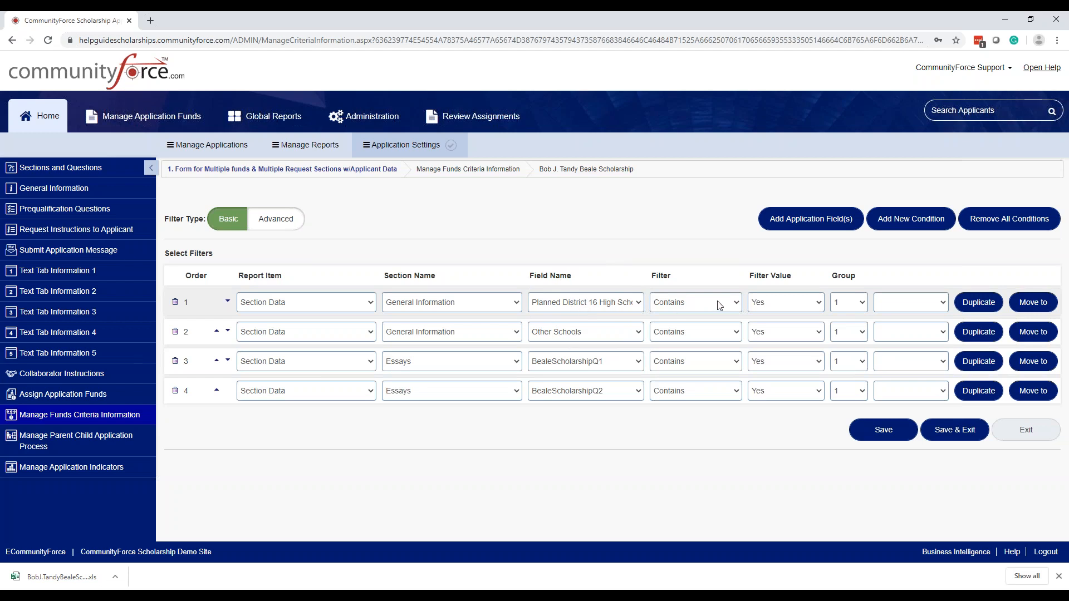
- Set the Planned District 16 High Schools condition's filter to Is Empty and its connector to OR
key(ctrl)
key(ctrl)
click(719, 306)
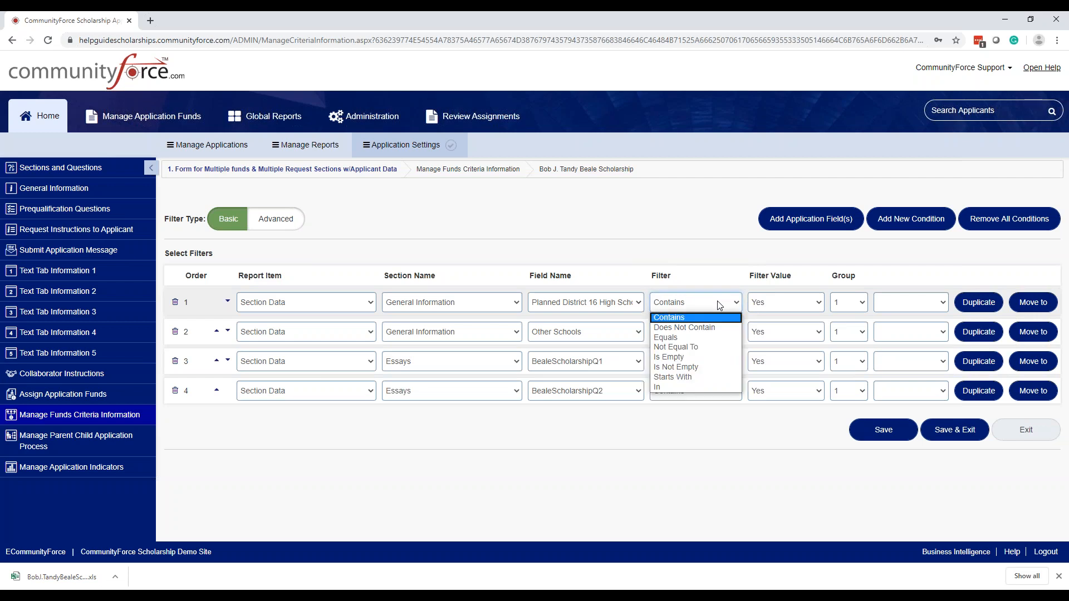
click(705, 358)
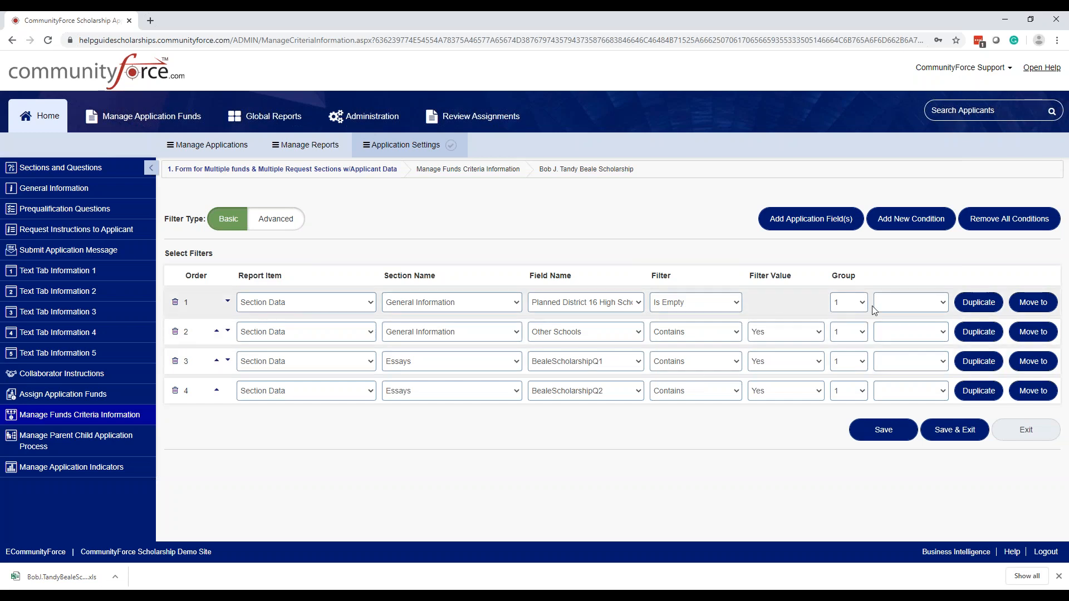
click(941, 303)
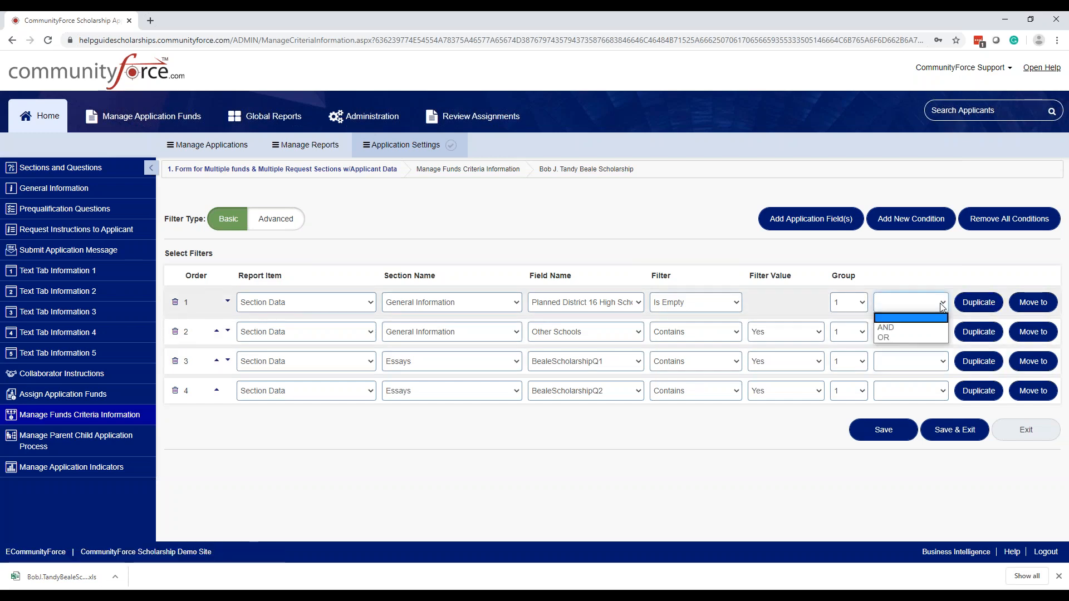
click(923, 337)
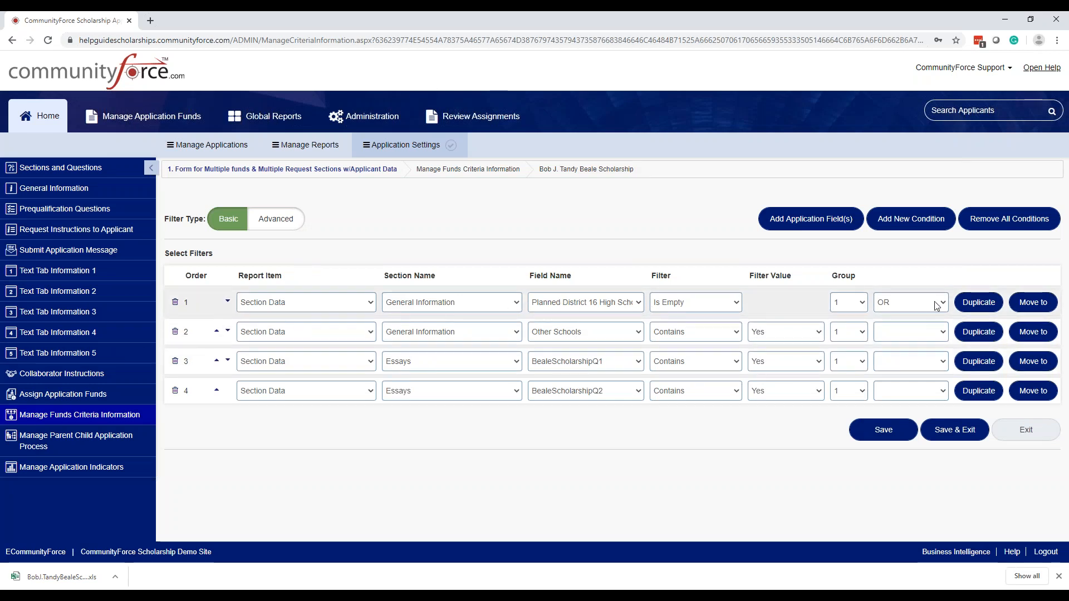
- Duplicate the Planned District 16 High Schools condition and set the copy to Equals No
click(984, 309)
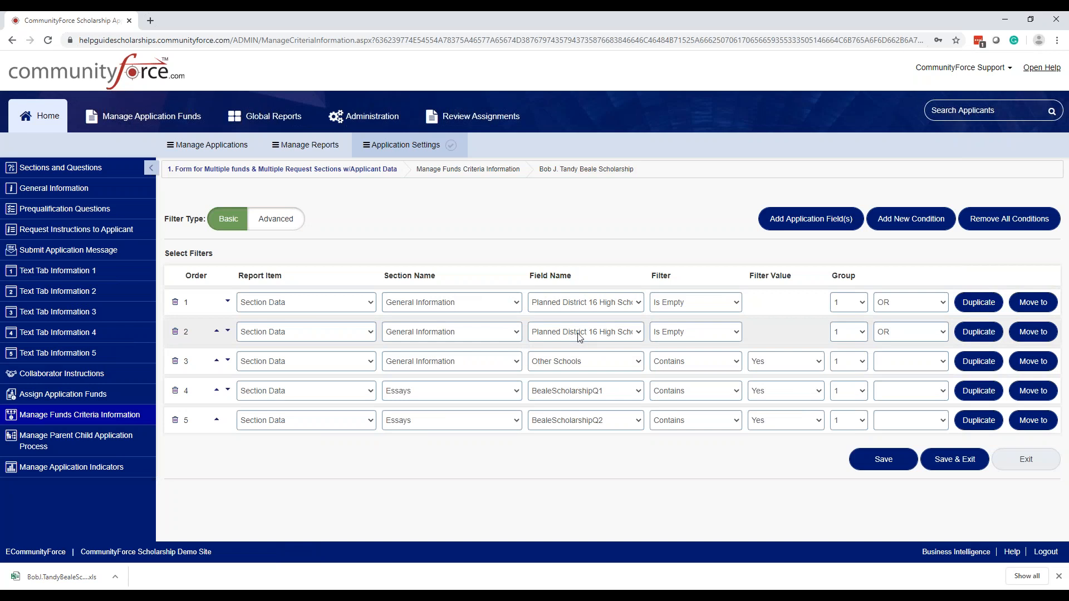
click(678, 334)
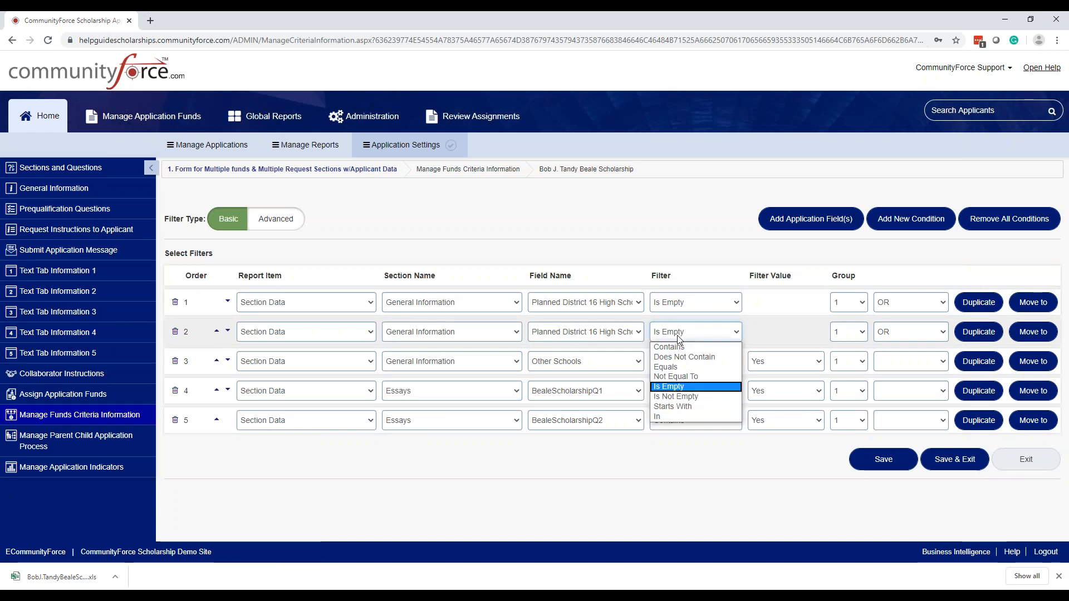
click(673, 367)
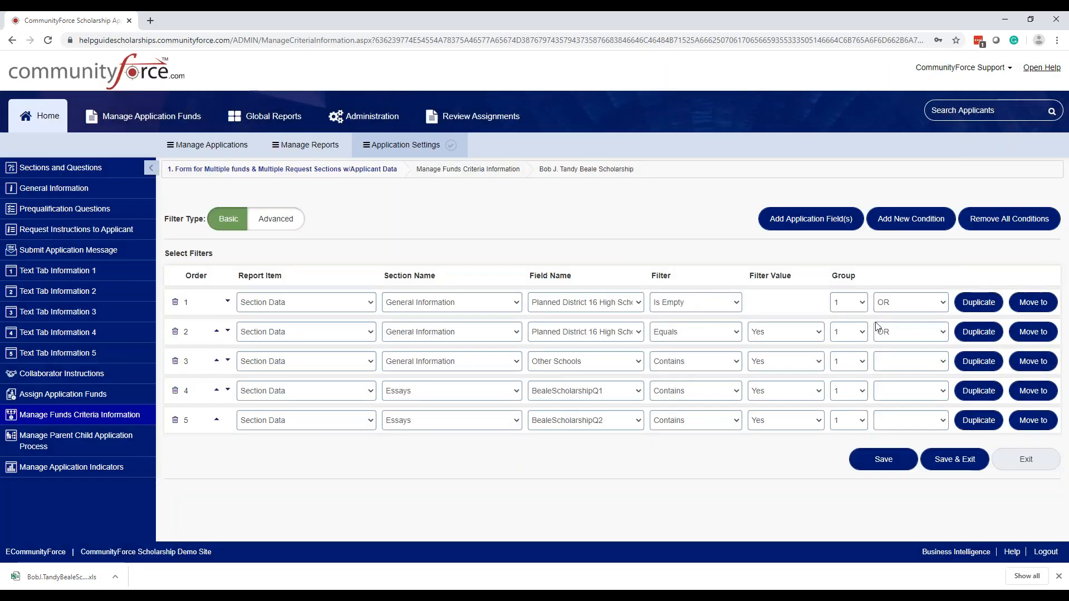
click(794, 340)
click(777, 358)
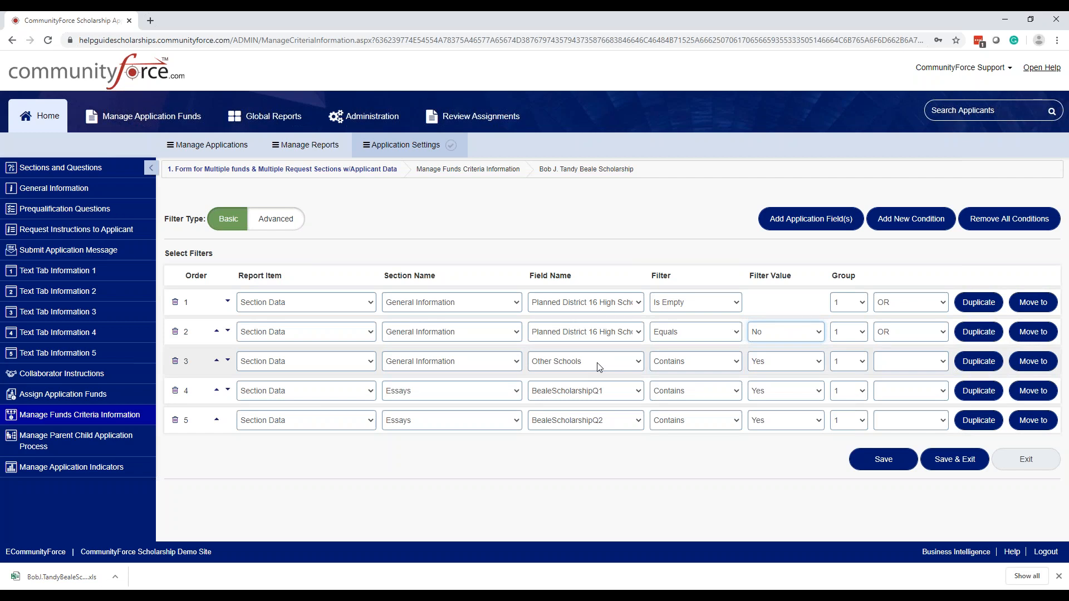
- Set the Other Schools condition's filter to Equals and its connector to AND
click(691, 368)
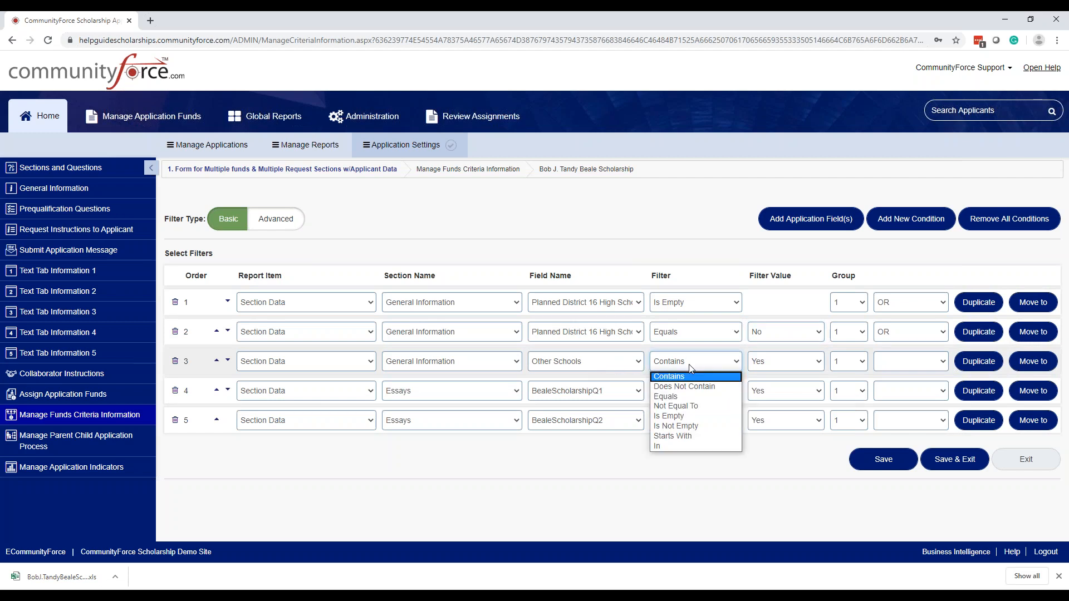
click(690, 397)
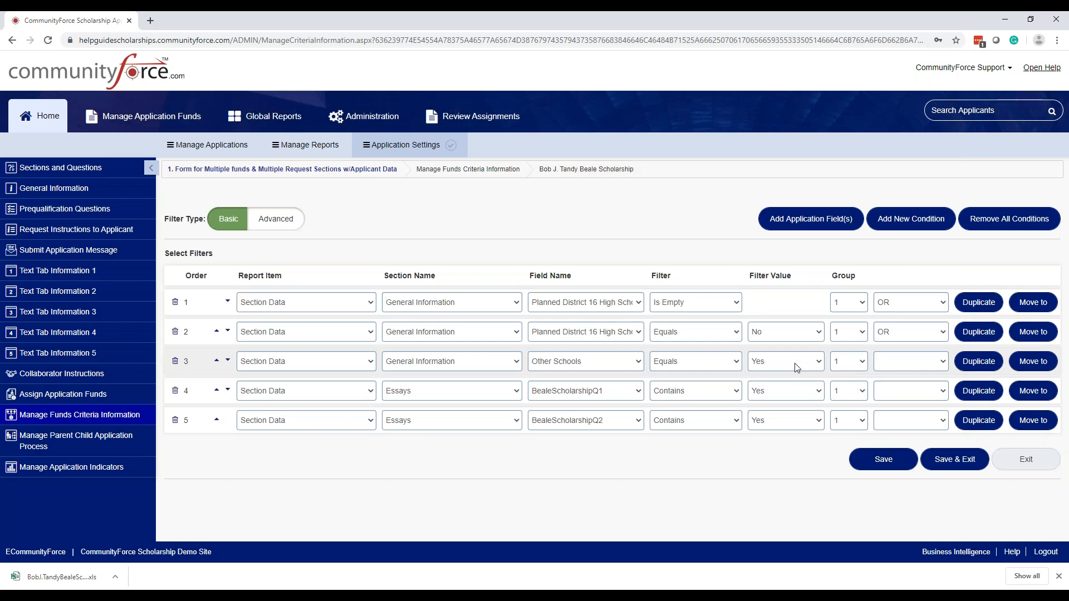
click(912, 367)
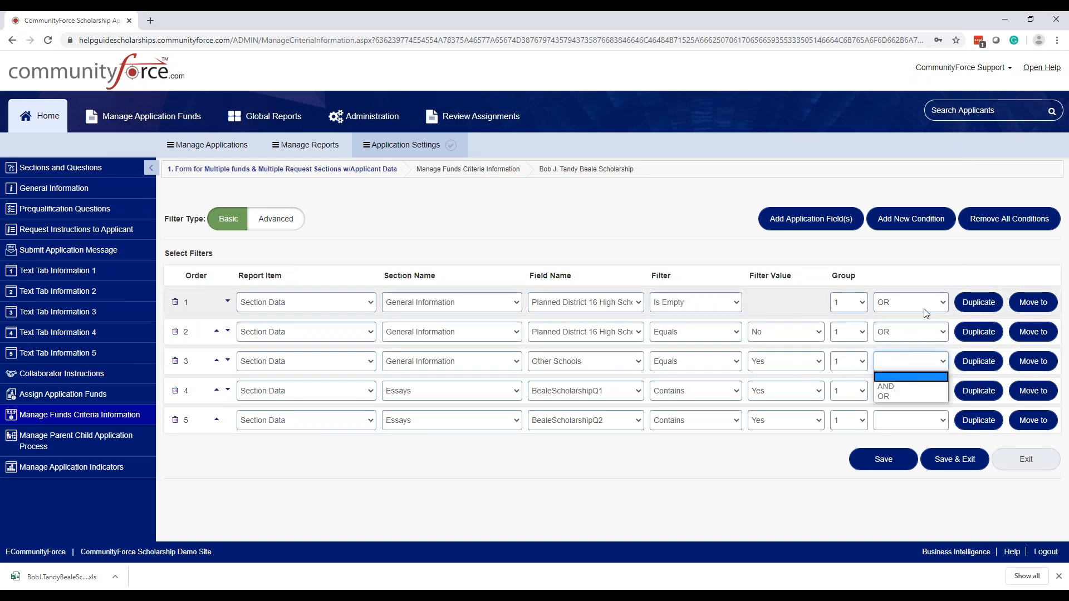
click(894, 386)
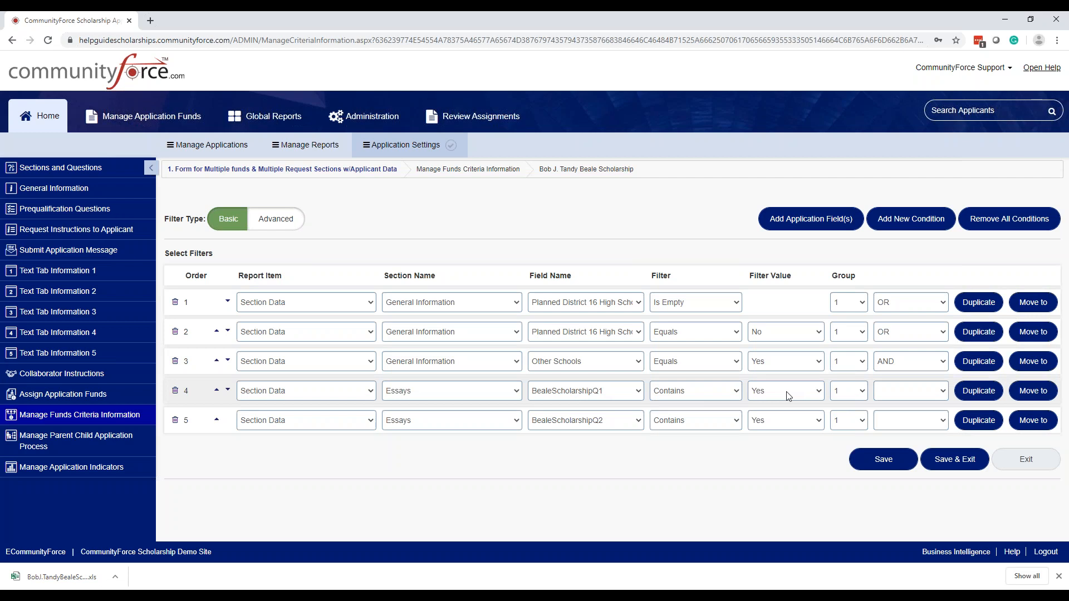
- Assign the BealeScholarshipQ1 condition to group 2 with connector AND, keeping its filter as Contains Yes
click(734, 394)
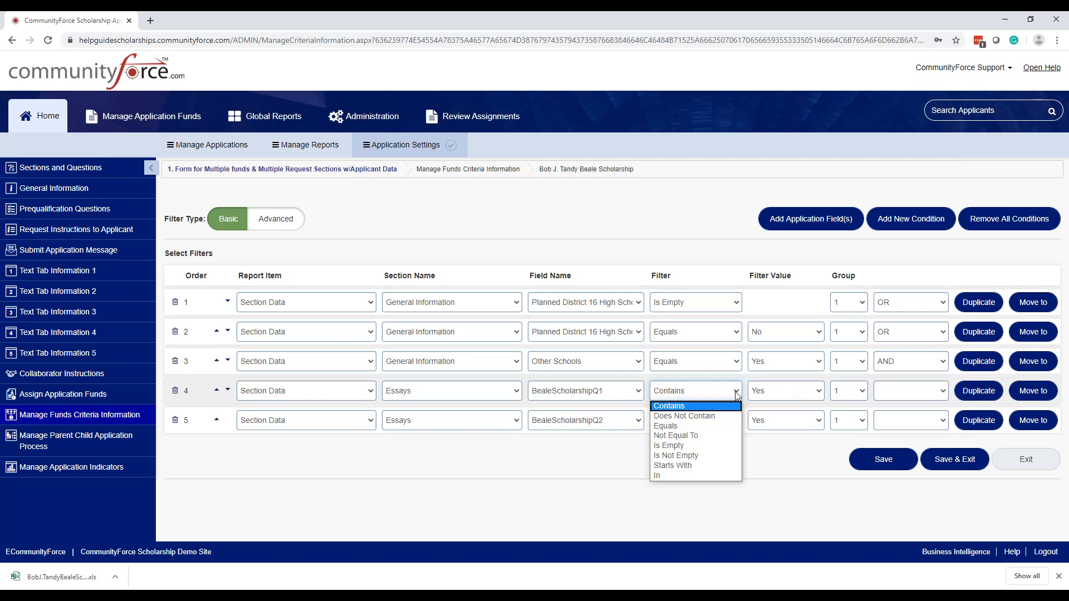
click(722, 408)
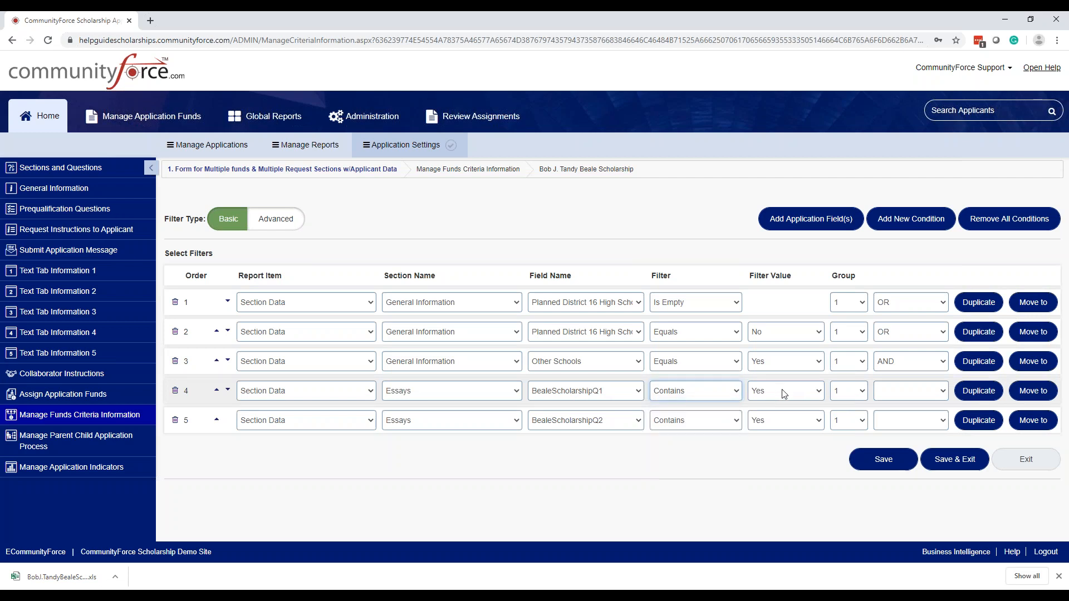
click(884, 396)
click(863, 393)
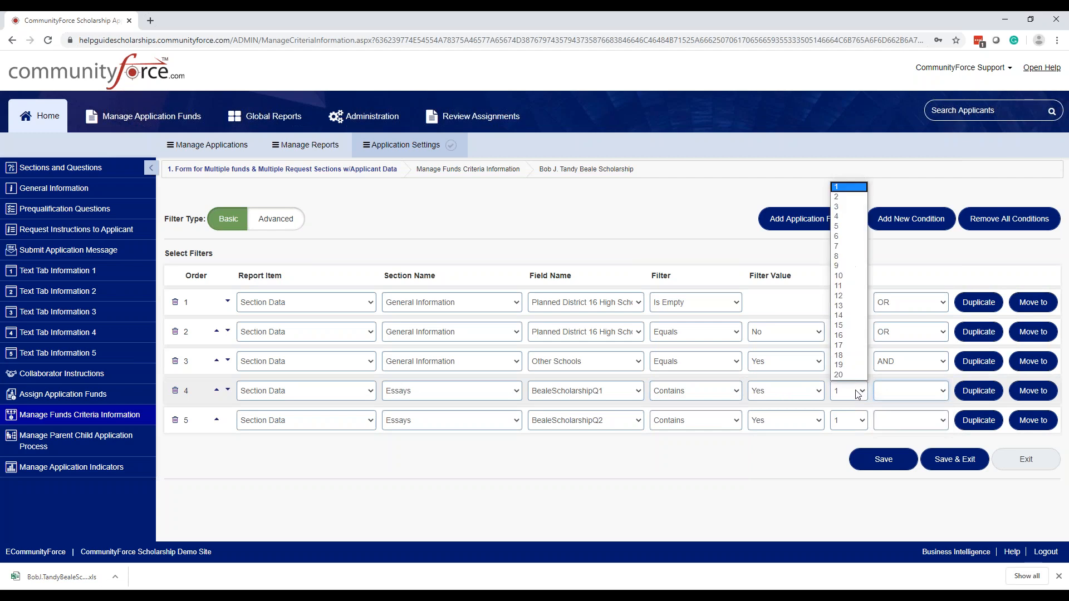
click(847, 197)
click(908, 396)
click(887, 416)
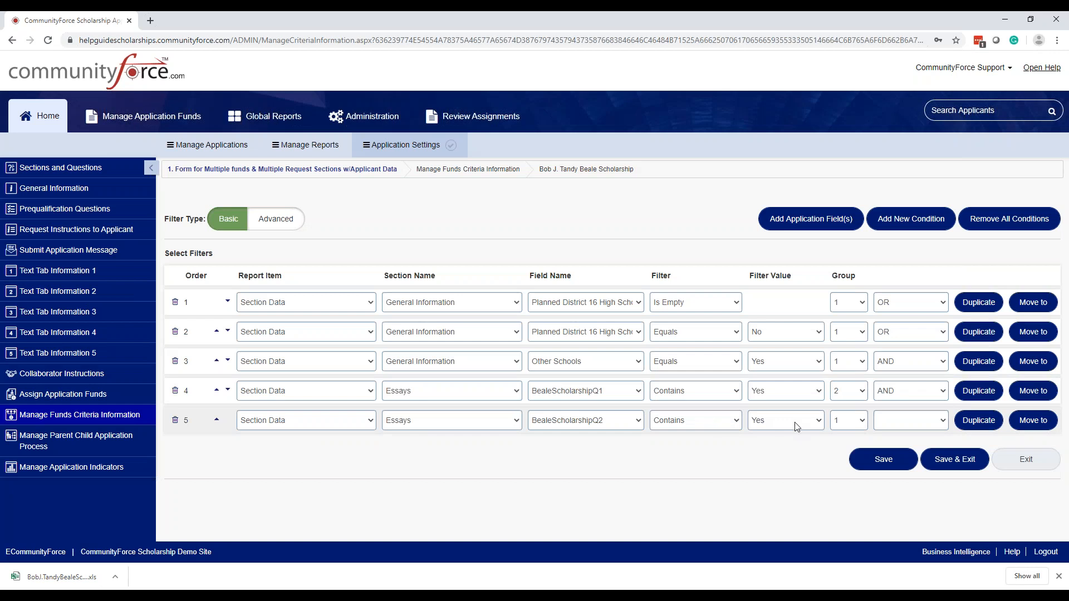
- Assign the BealeScholarshipQ2 condition to group 3 with filter Contains Yes and a blank connector
click(790, 427)
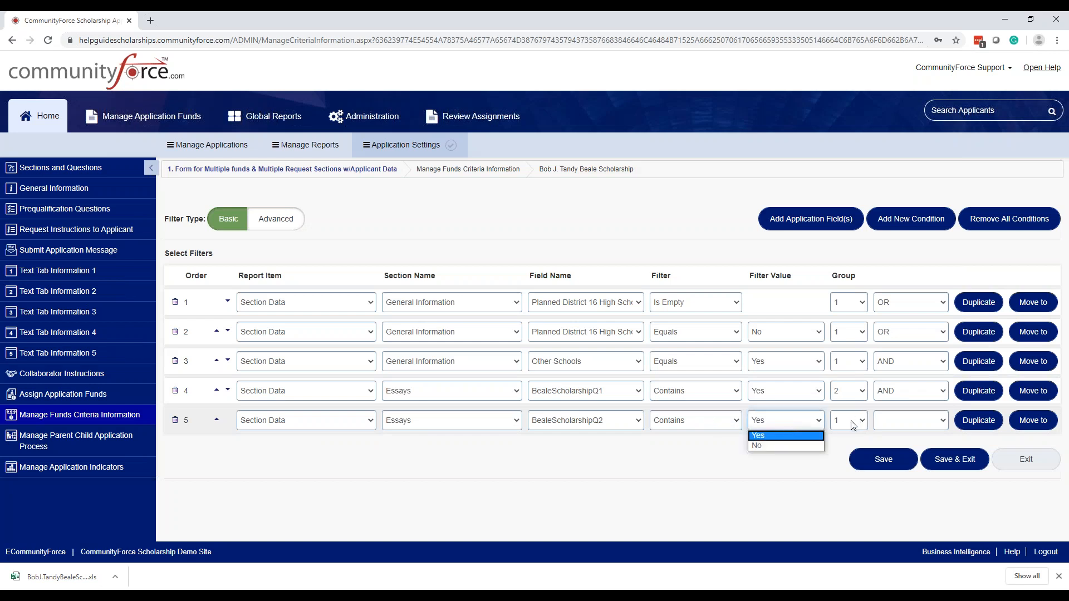
click(669, 429)
click(758, 421)
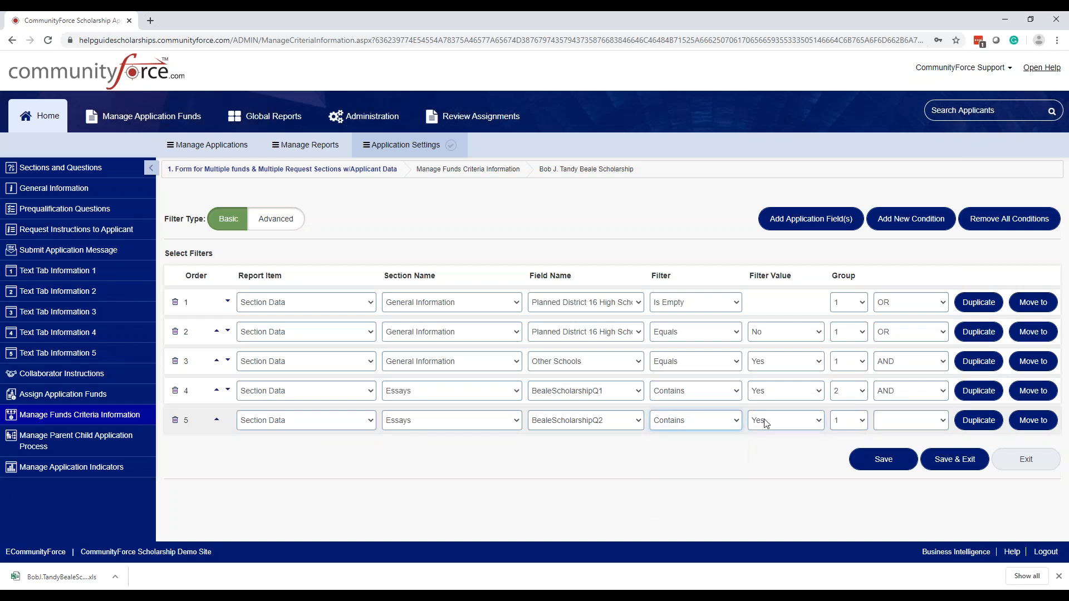
click(844, 427)
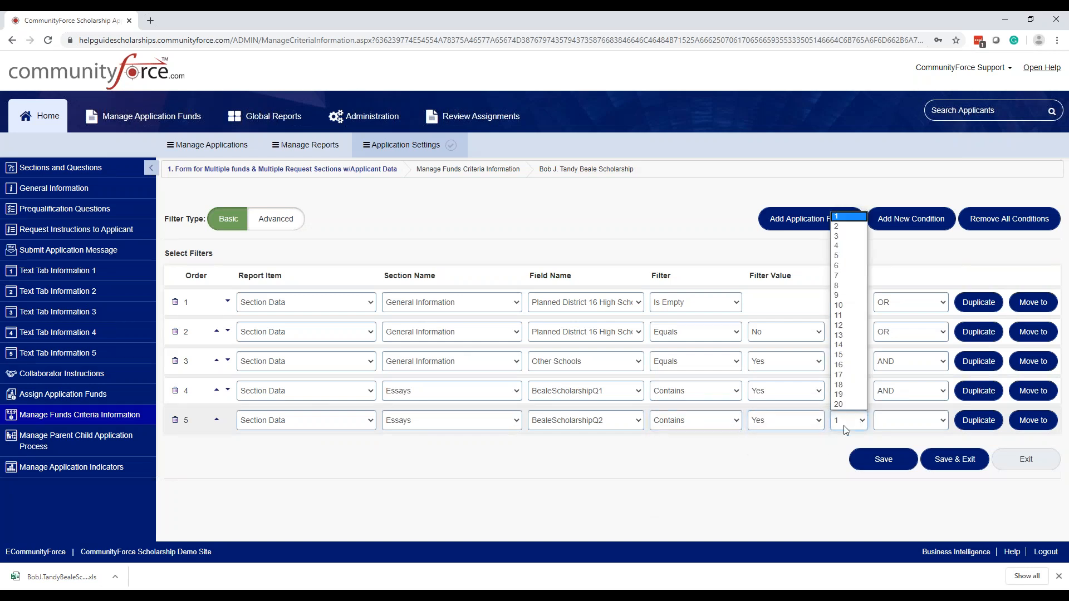
click(846, 236)
click(900, 420)
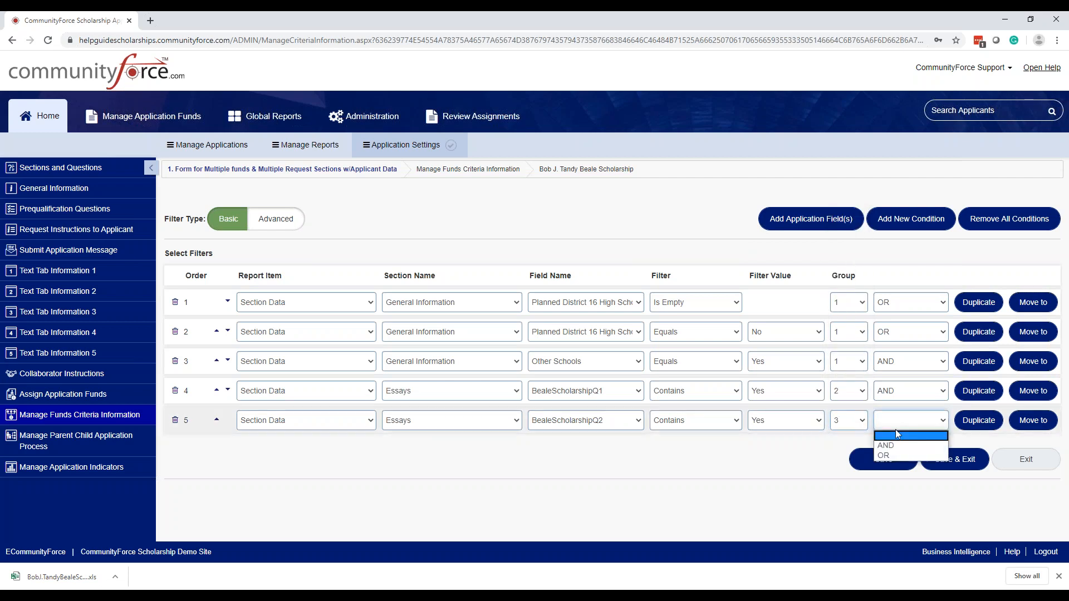
click(899, 437)
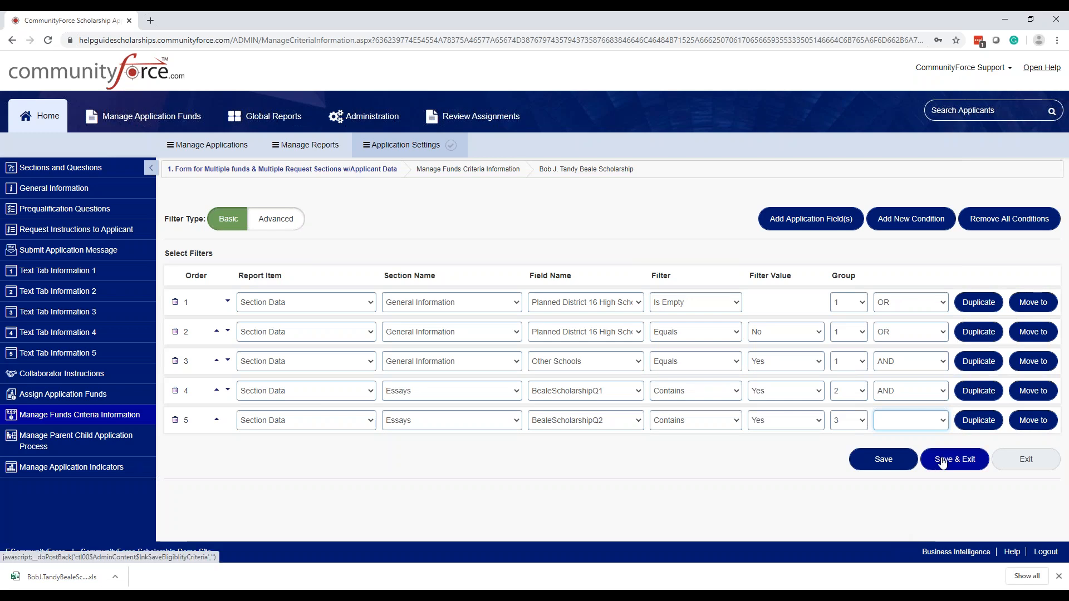
click(905, 223)
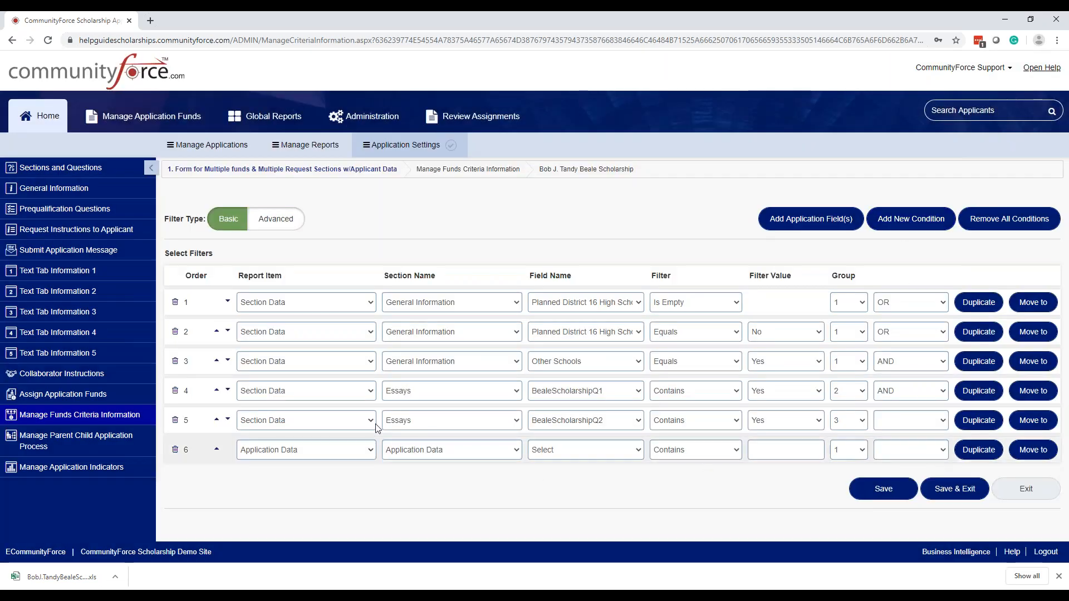
click(336, 450)
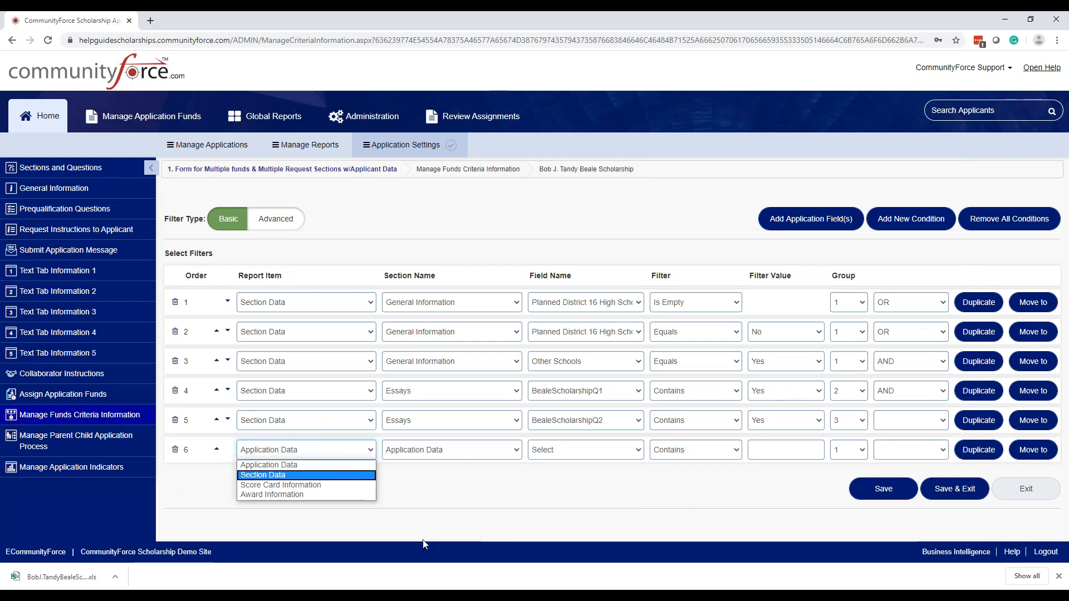
click(472, 505)
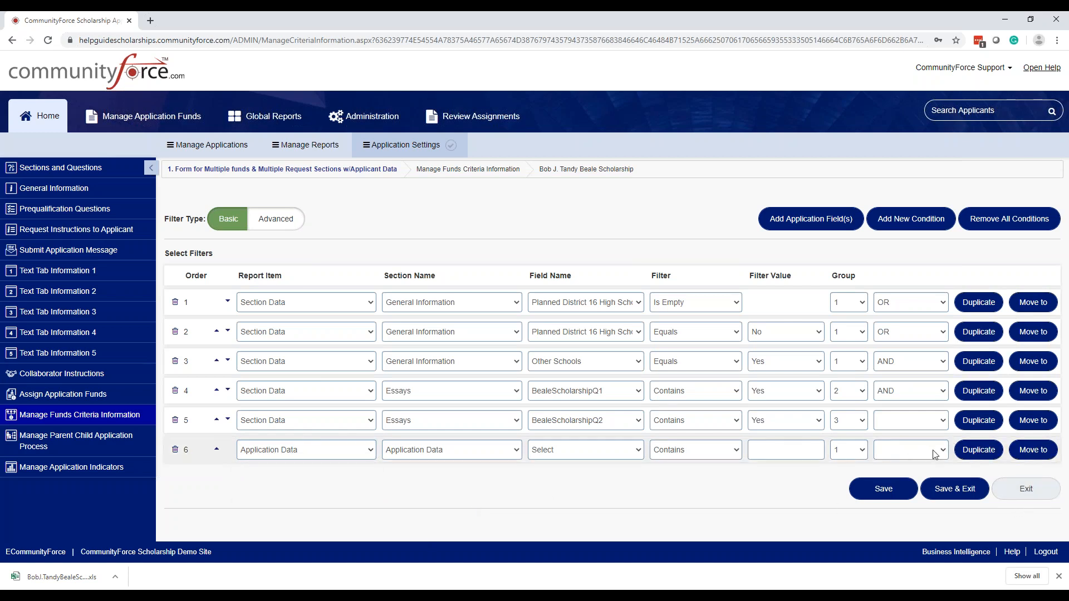
key(ctrl)
key(ctrl)
key(ctrl)
click(174, 450)
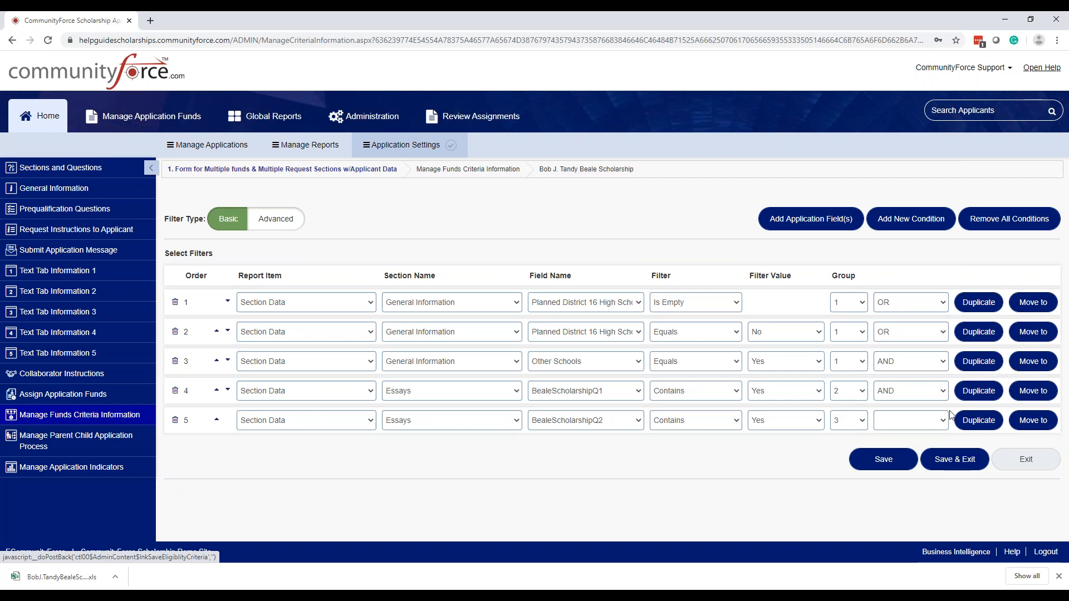
- Save and exit the Beale scholarship criteria, and open the eligibility criteria of the Florence and Lee Bradley Scholarship
click(958, 461)
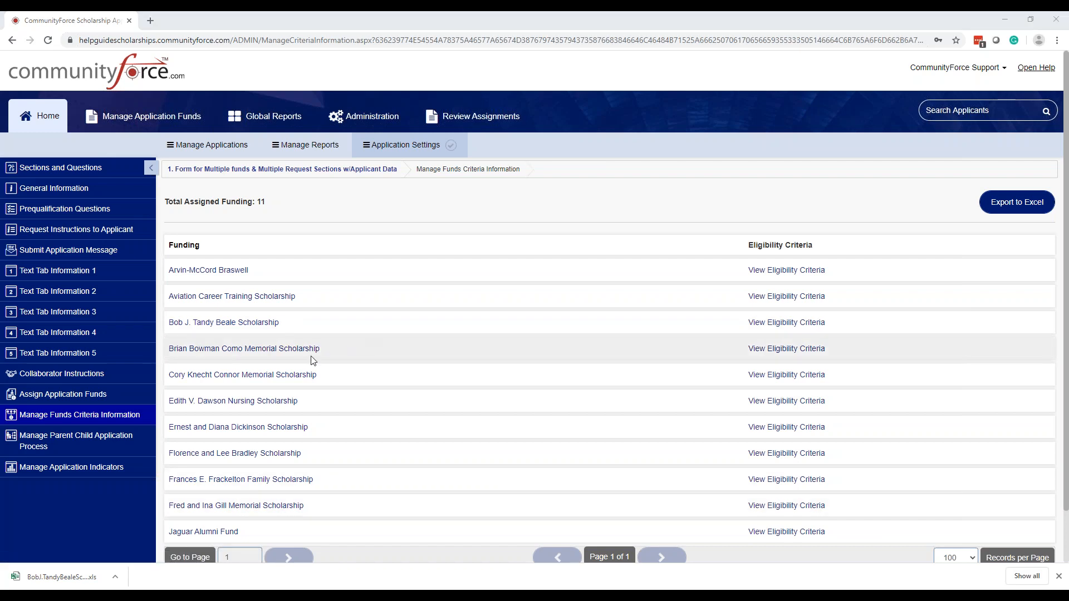
click(765, 453)
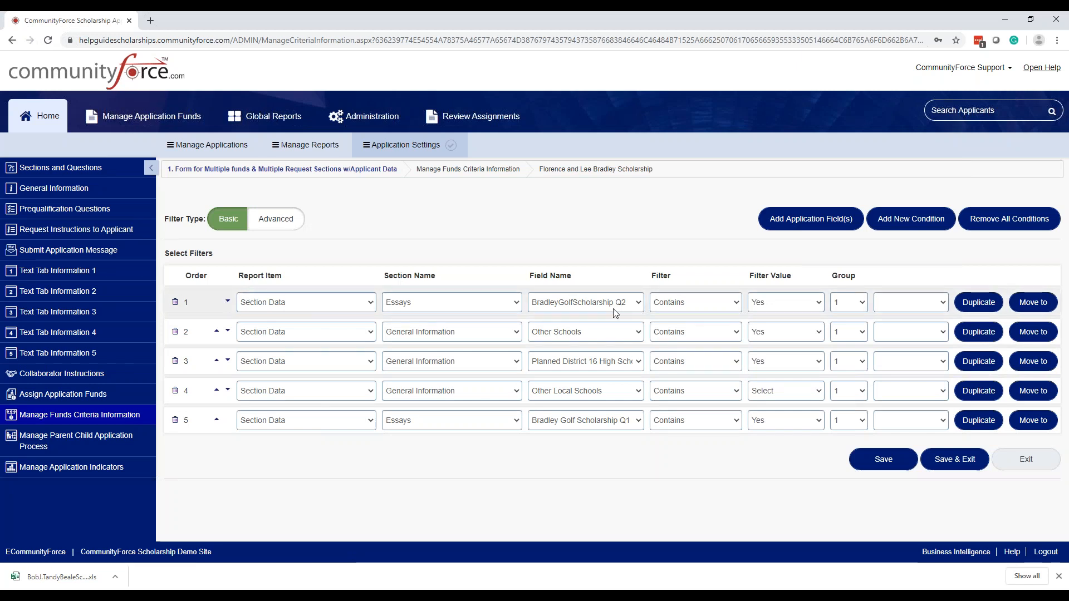
- Reorder the filters so Bradley Golf Scholarship Q1 is first, BradleyGolfScholarship Q2 fourth and Other Local Schools fifth
click(1033, 304)
click(597, 119)
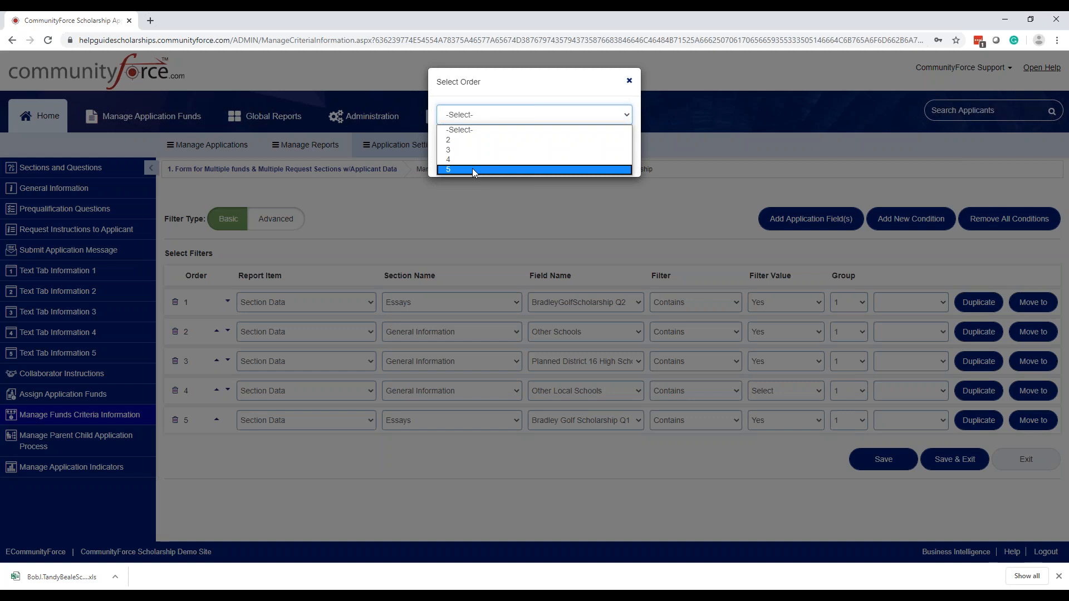
click(472, 168)
click(471, 160)
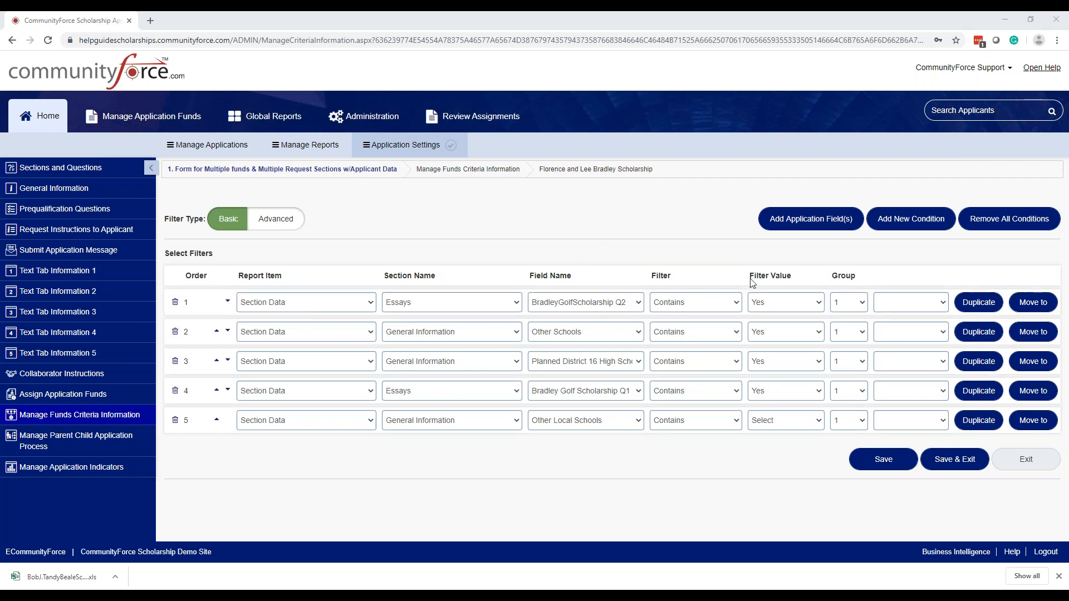
click(1041, 304)
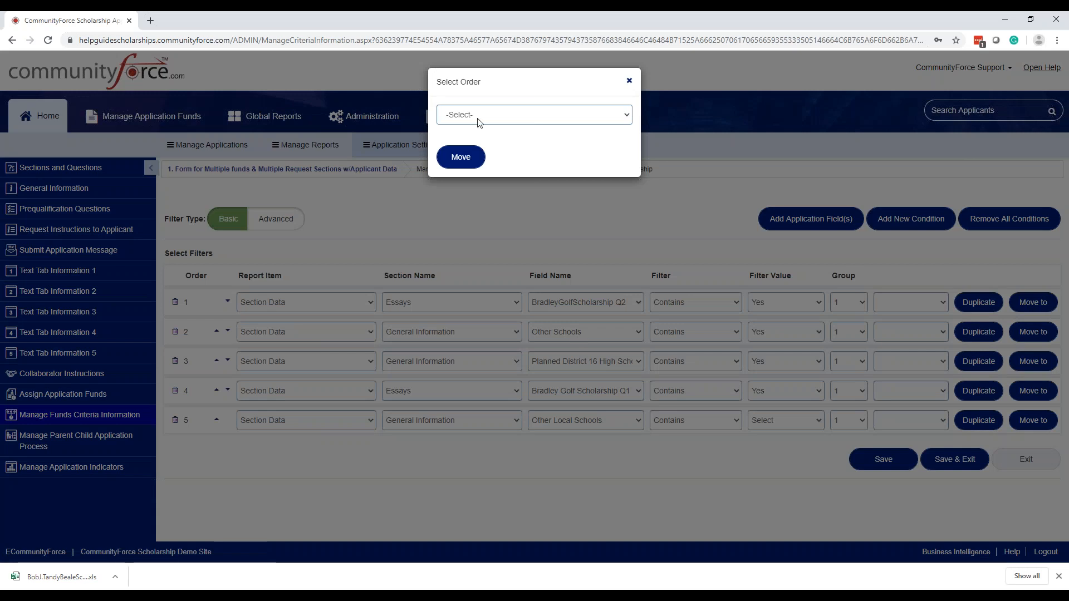
click(479, 122)
click(472, 170)
click(473, 162)
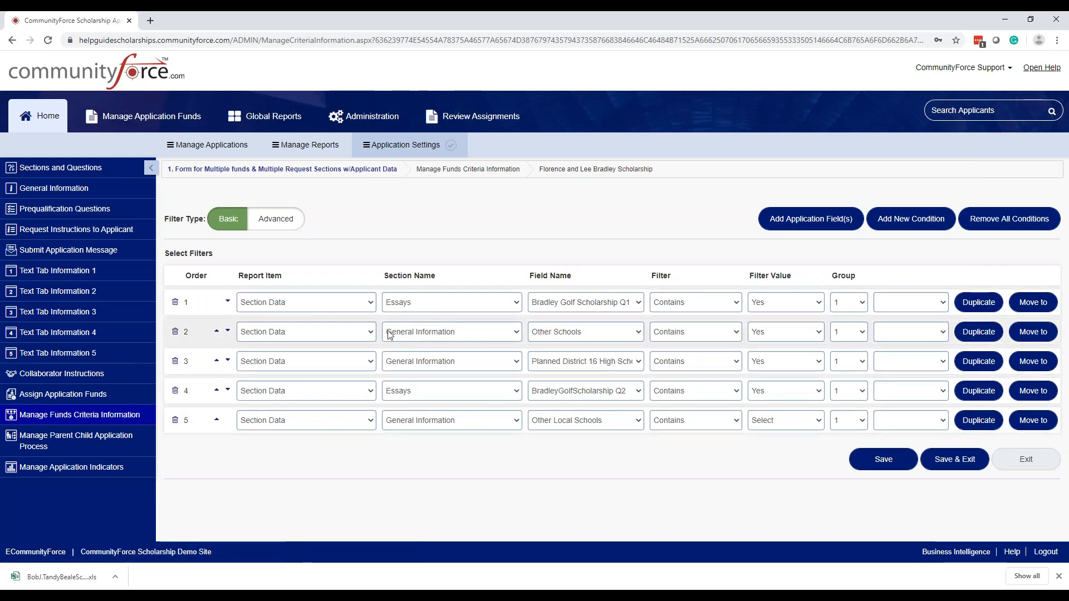
- Move Bradley Golf Scholarship Q1 to order 4 and BradleyGolfScholarship Q2 to order 5
click(1043, 303)
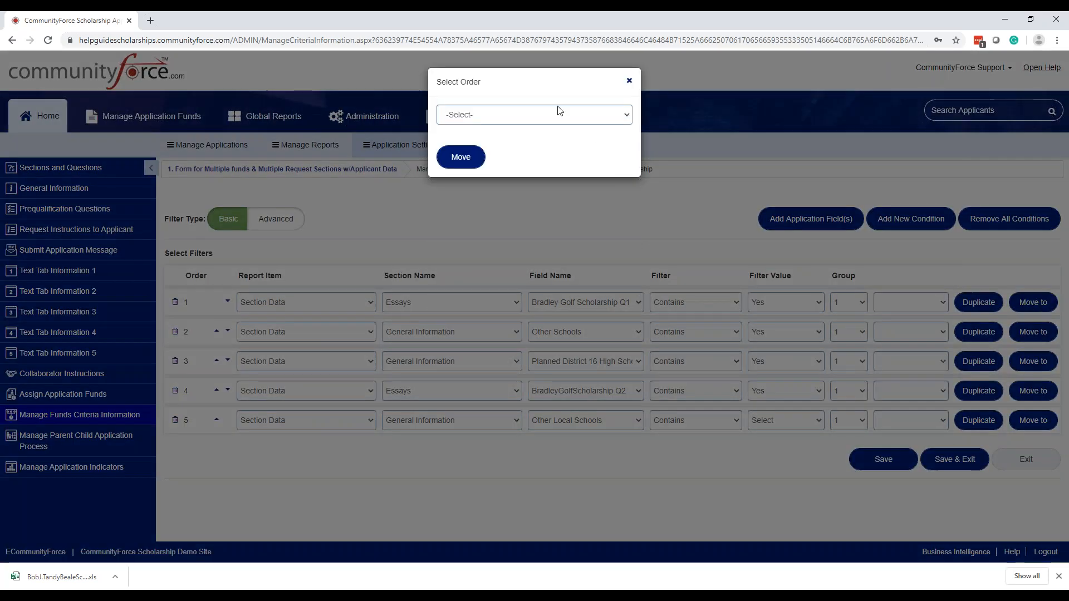
click(549, 119)
click(473, 167)
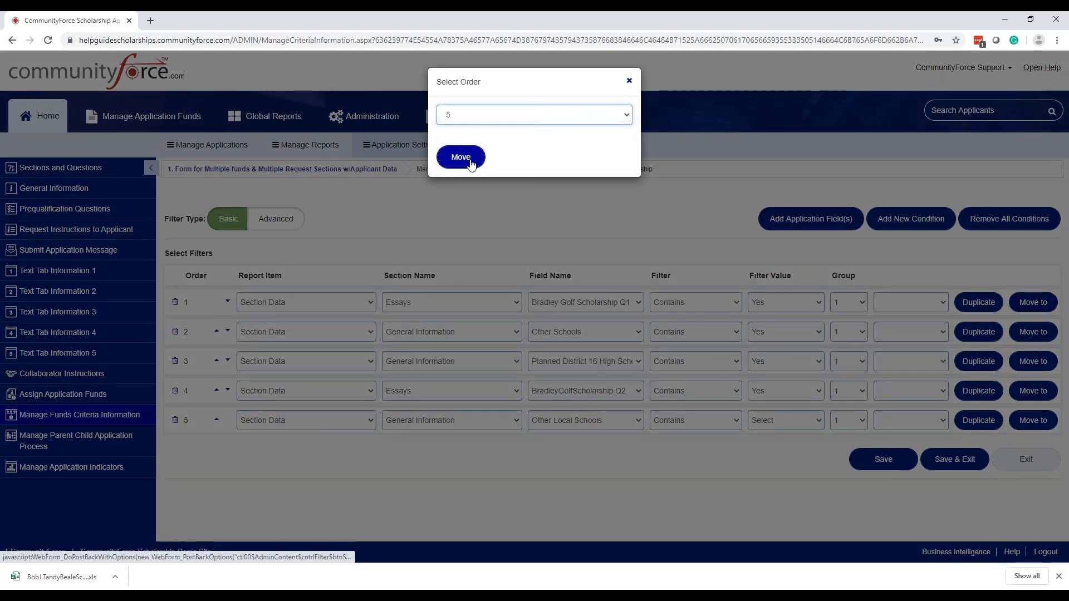
click(469, 166)
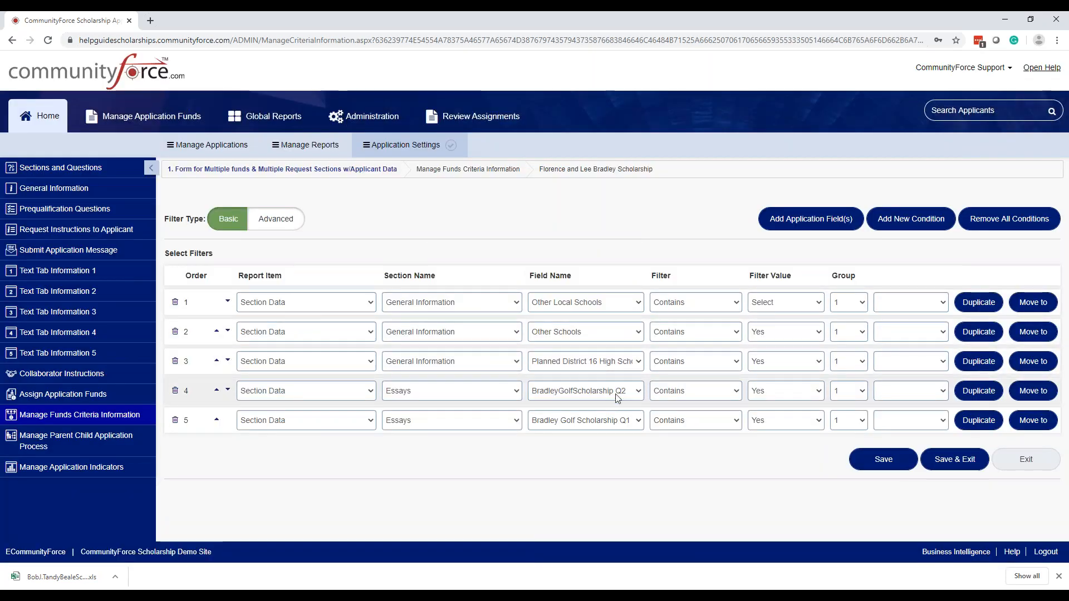
click(217, 421)
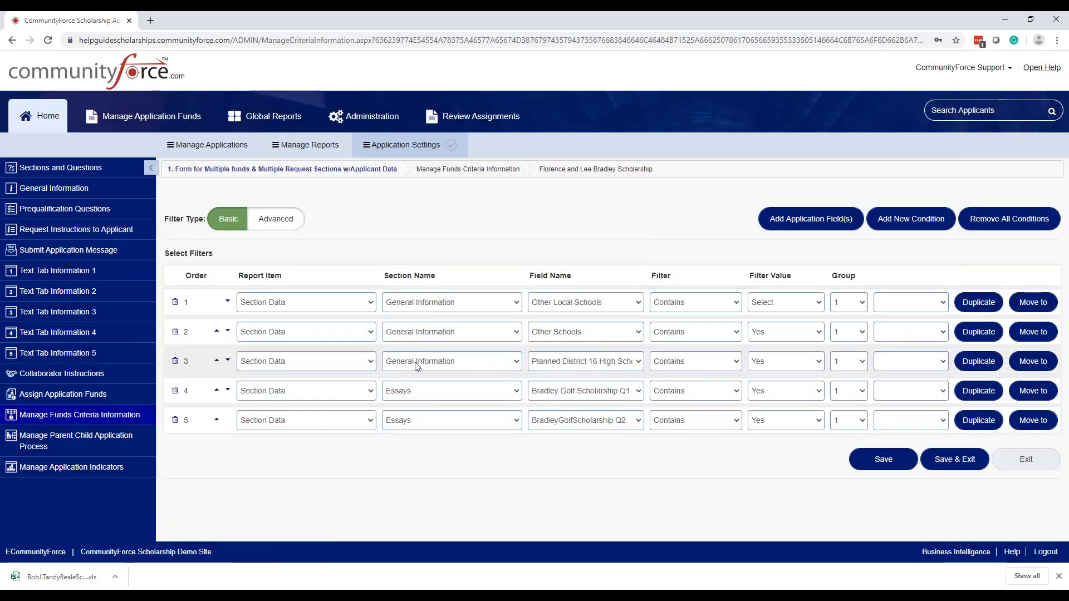
- Reorder the three school filters to Planned District 16 High Schools, Other Schools and Other Local Schools
click(216, 363)
click(216, 334)
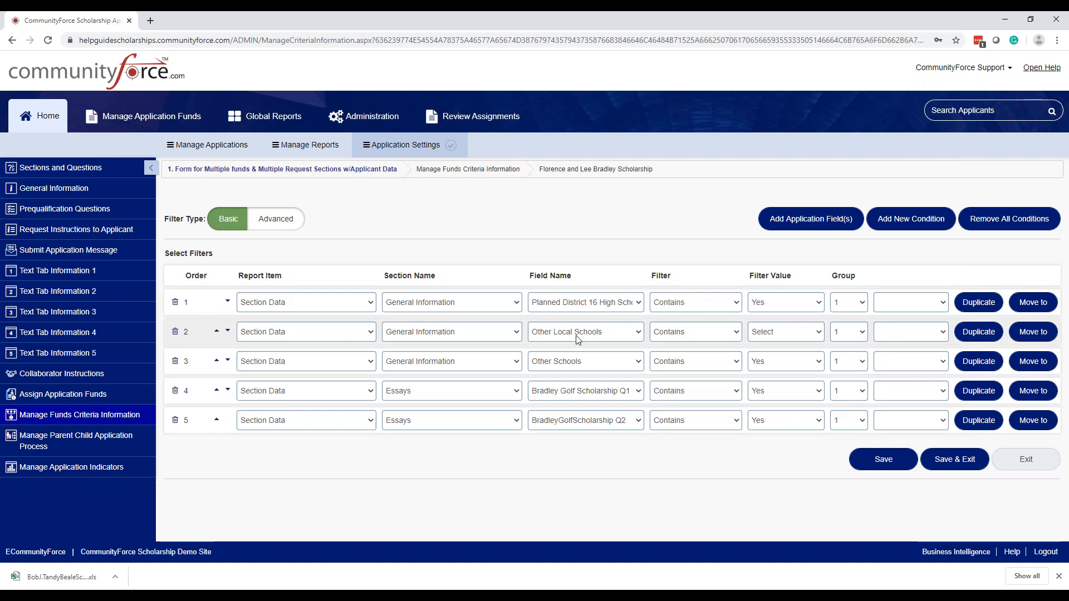
click(217, 361)
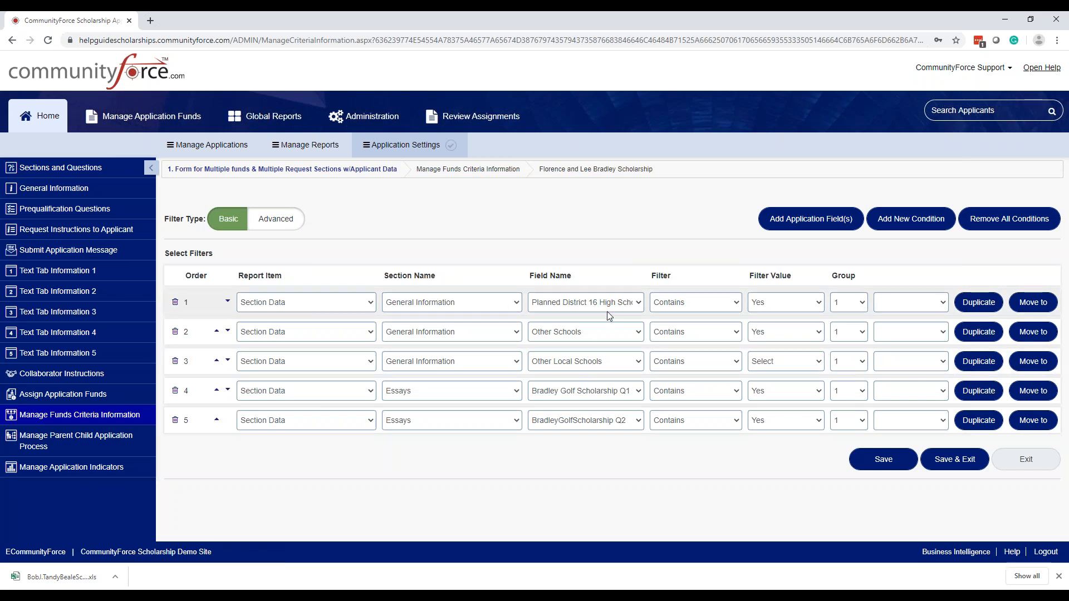
- Set the Planned District 16 High Schools condition to Not Equal To Yes
click(695, 306)
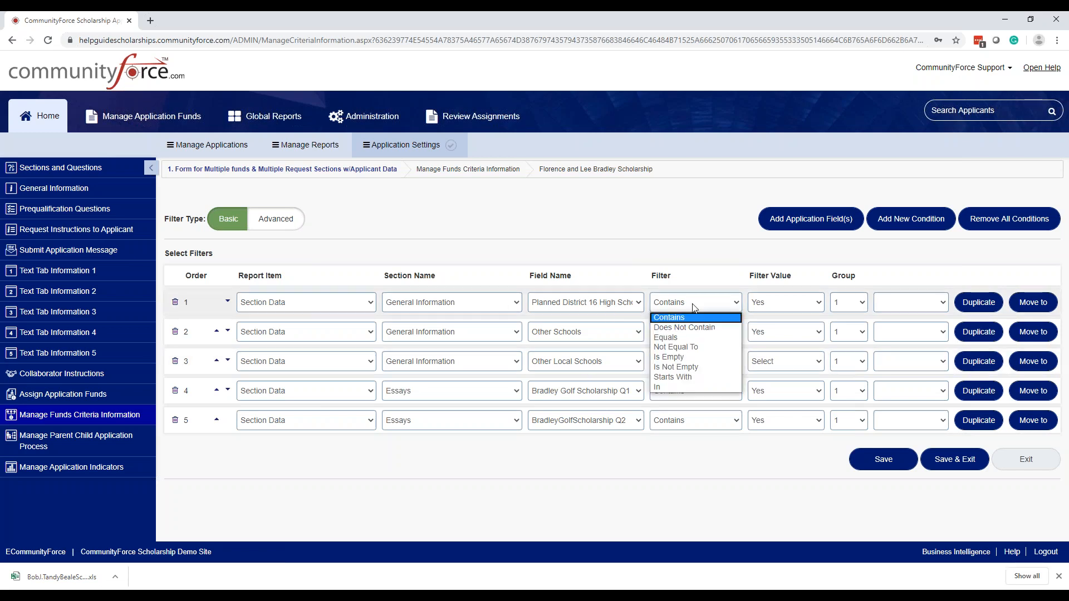
click(692, 326)
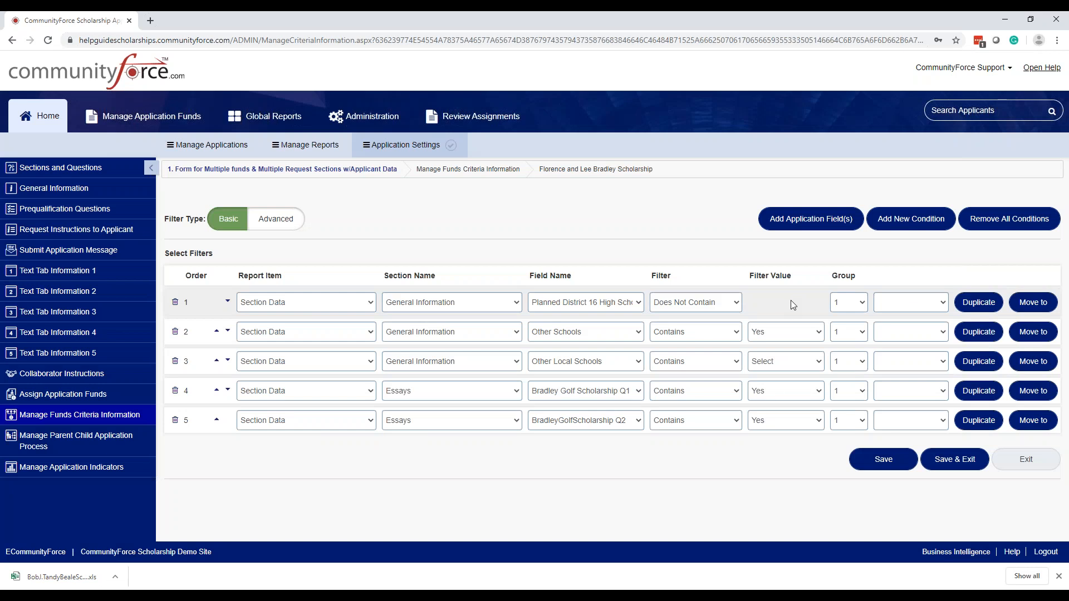
click(736, 305)
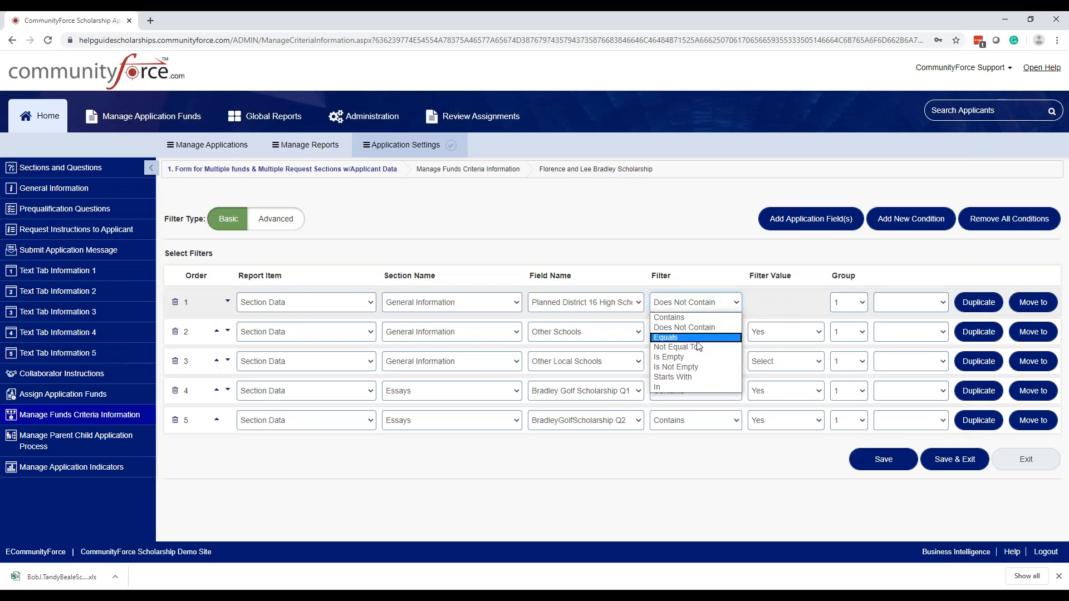
click(671, 327)
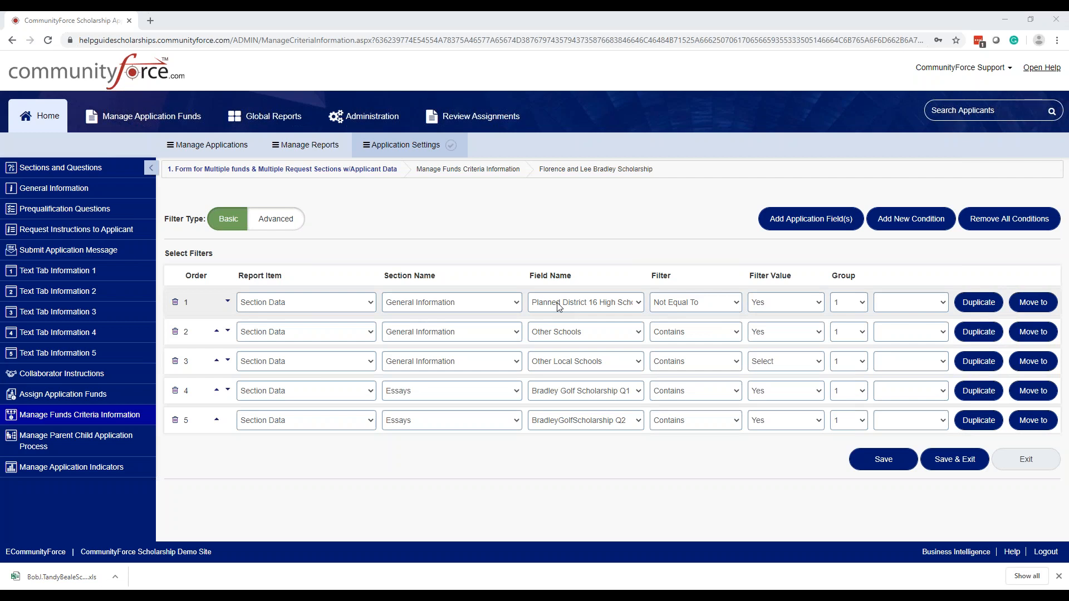
- Set the Other Schools condition to Not Equal To Yes and assign it to group 2
click(712, 338)
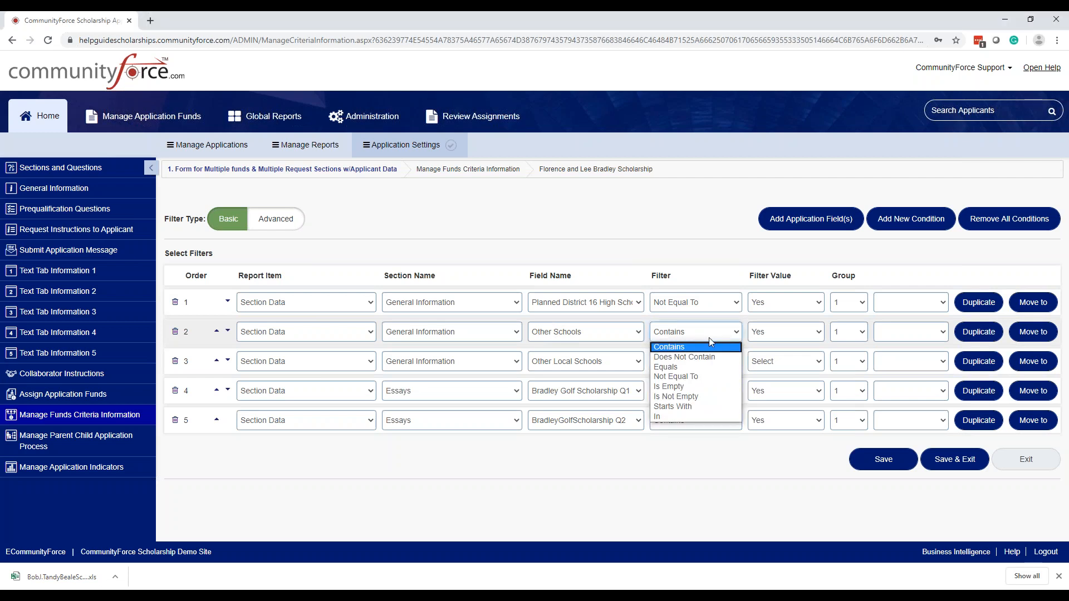
click(700, 378)
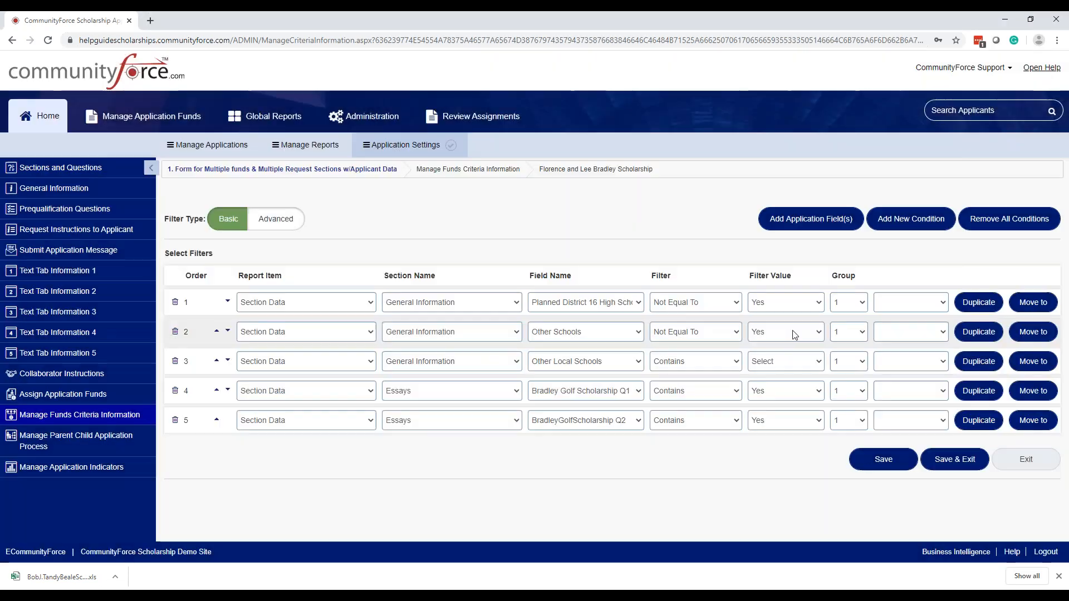
click(846, 333)
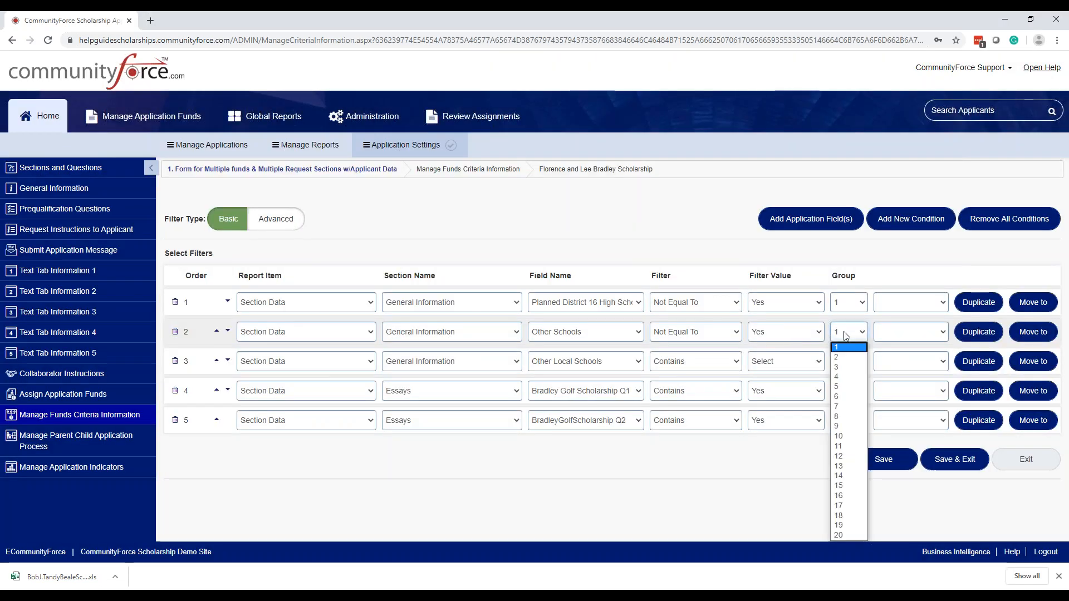
click(841, 355)
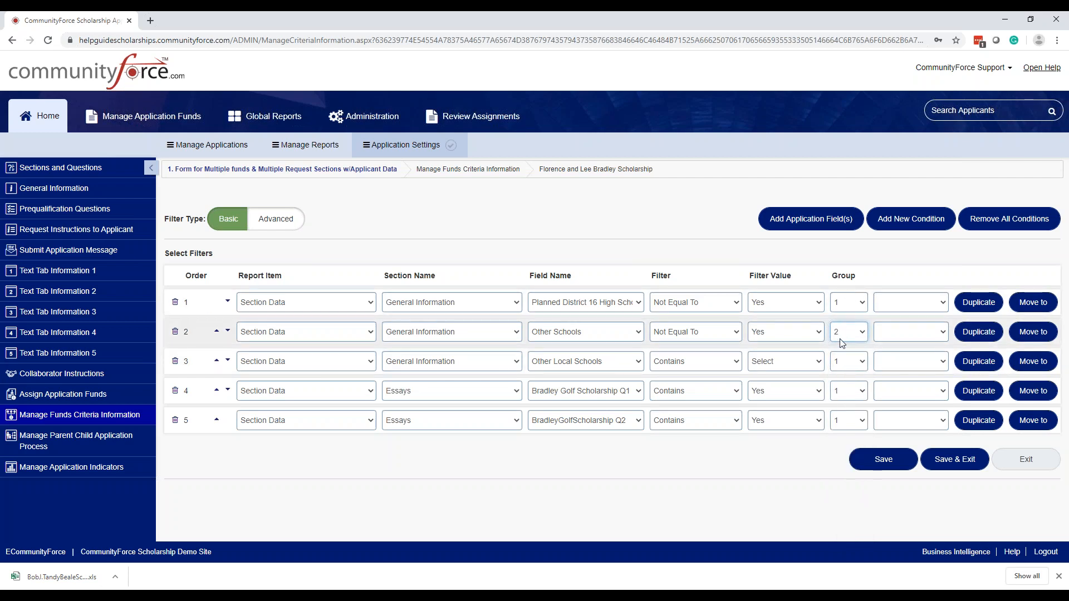
- Join the Planned District 16 High Schools and Other Schools conditions to their following conditions with OR
click(899, 301)
click(900, 333)
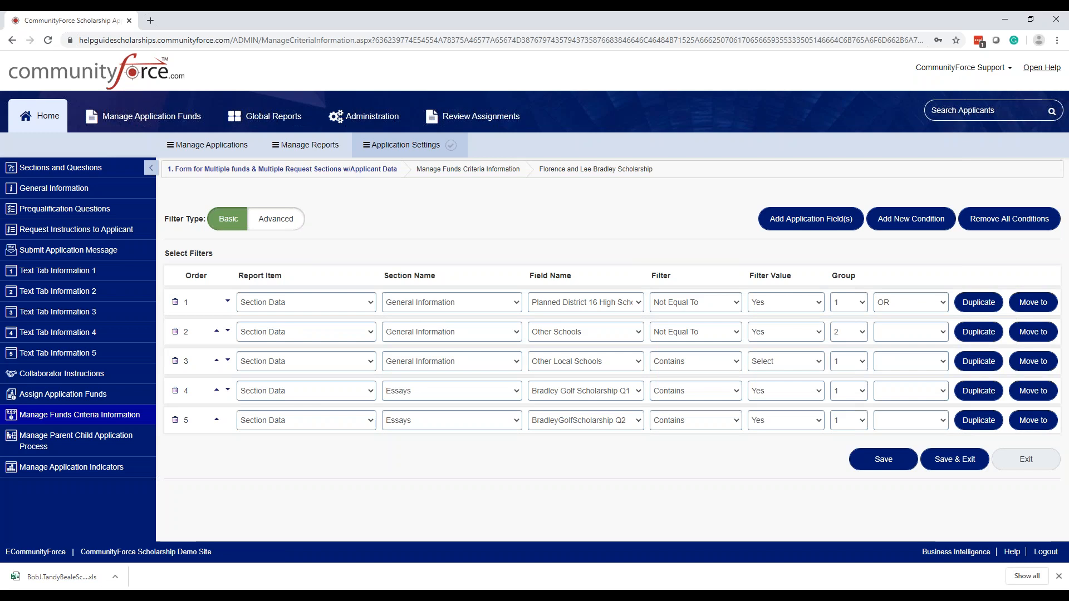
click(912, 336)
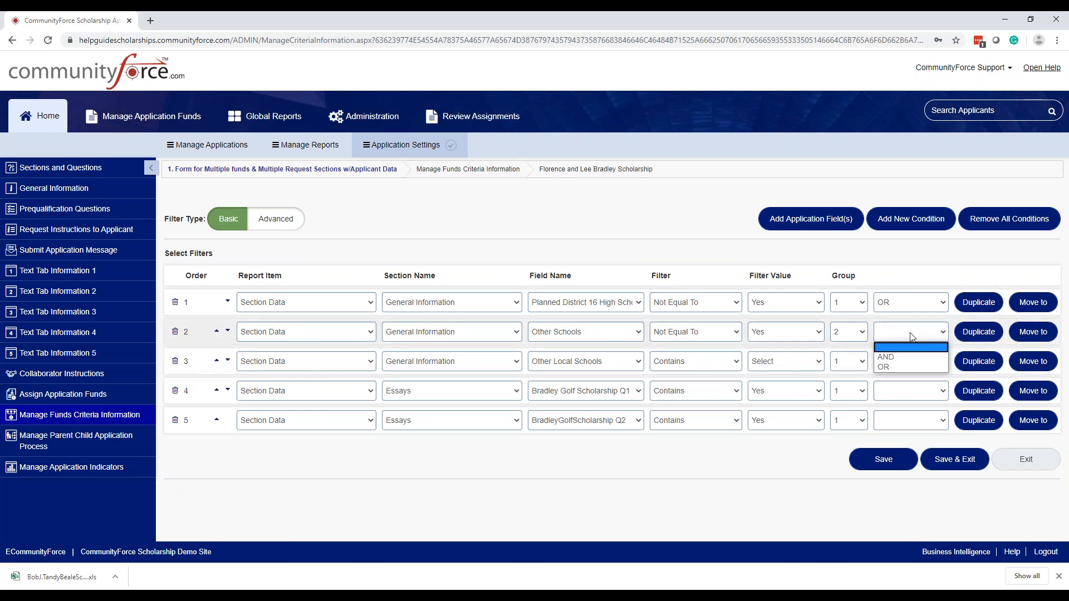
click(898, 367)
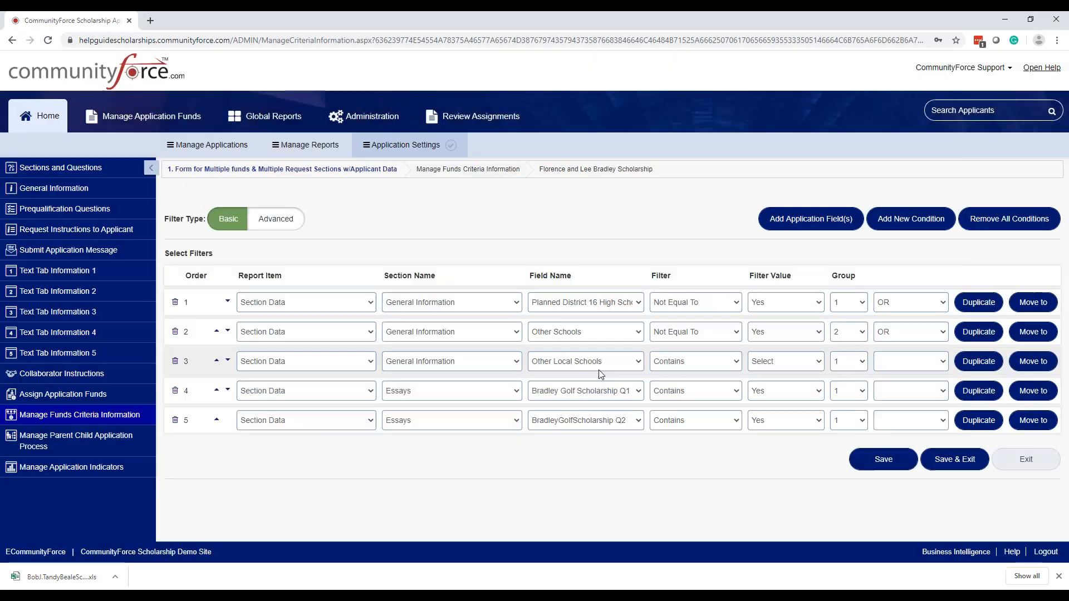
- Set the Other Local Schools condition to Not Equal To Alleghany High School, assign it to group 3 and connect it with AND
click(679, 363)
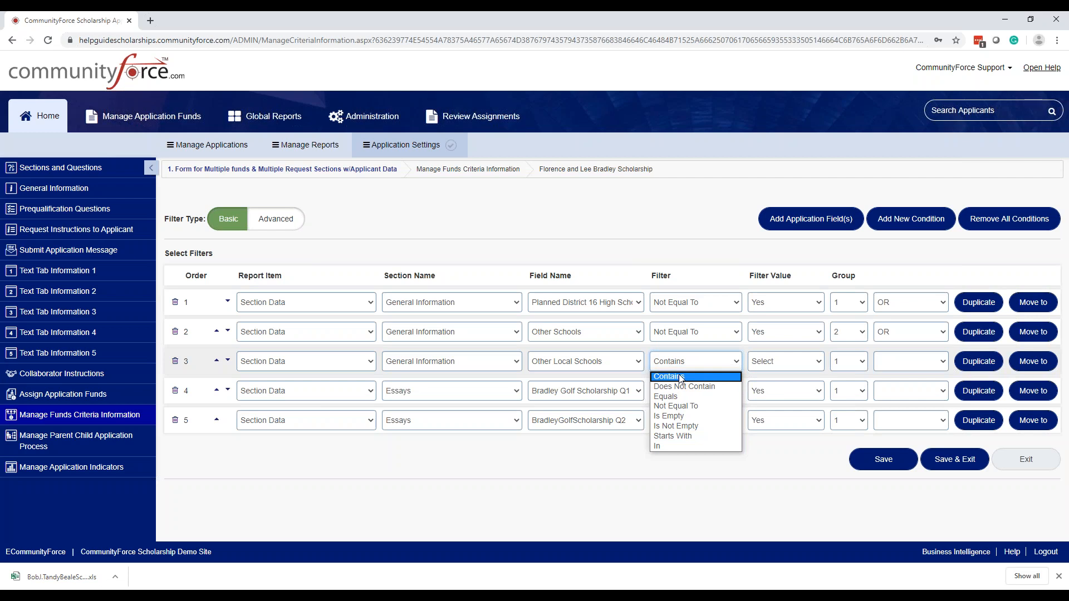
click(678, 406)
click(782, 363)
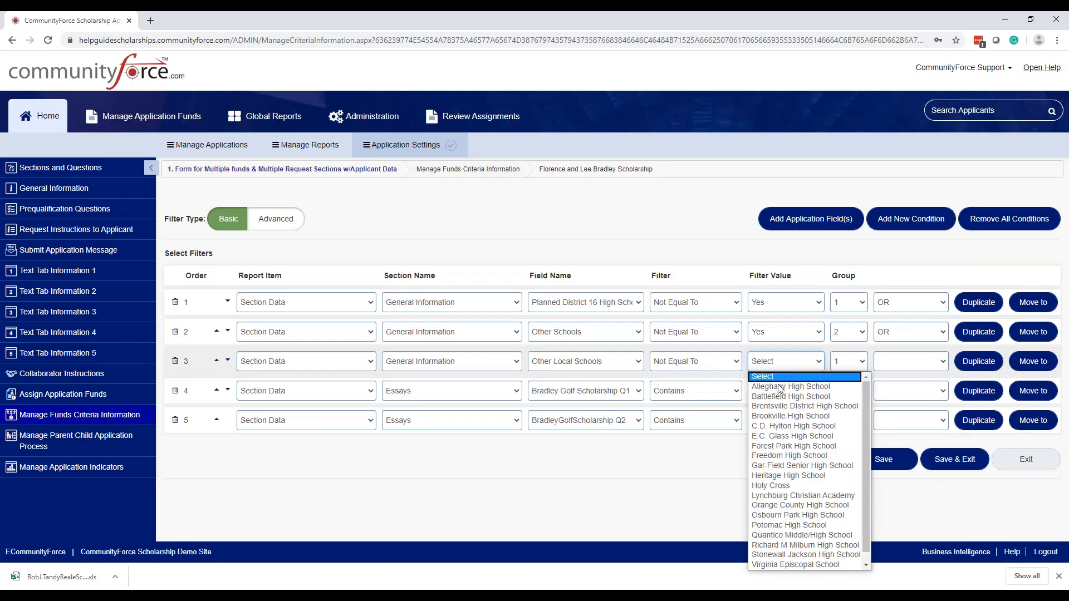
click(784, 386)
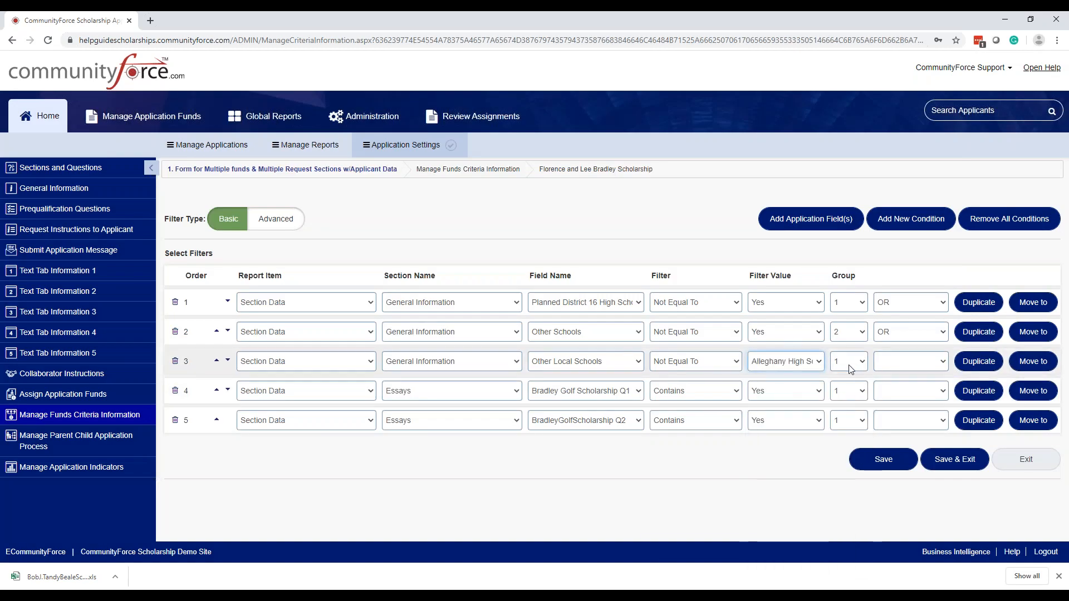
click(851, 369)
click(851, 397)
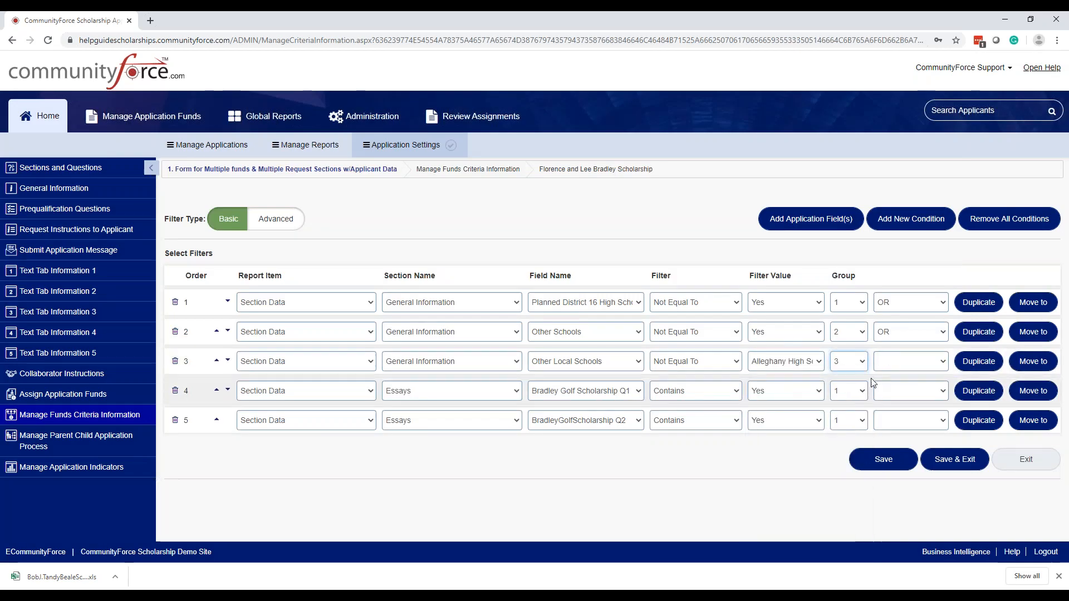
click(889, 367)
click(885, 388)
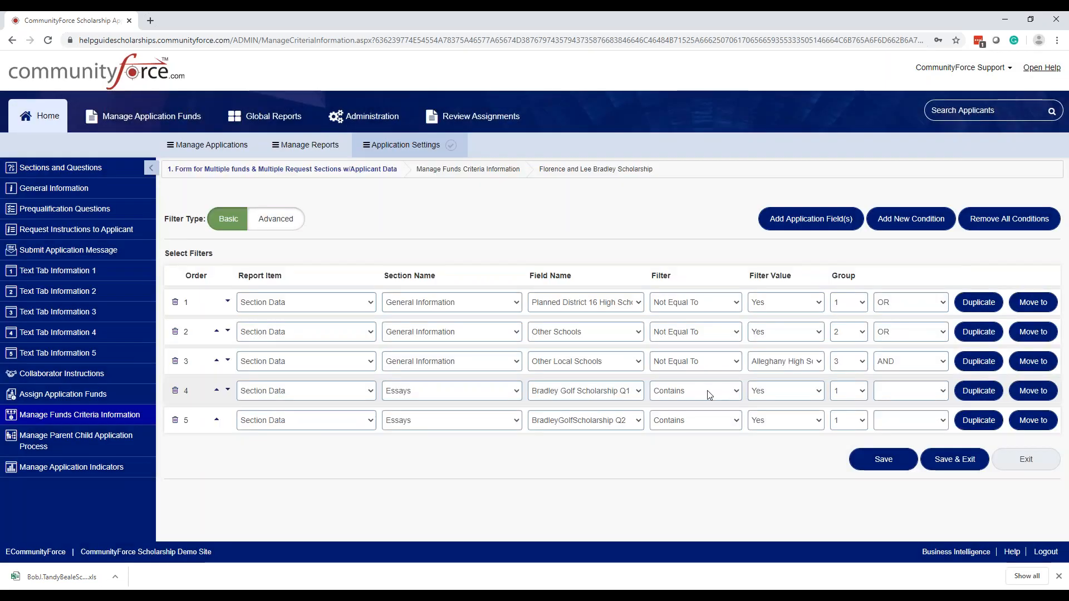
- Change the comparison for Bradley Golf Scholarship Q1 and BradleyGolfScholarship Q2 to Equals
click(709, 396)
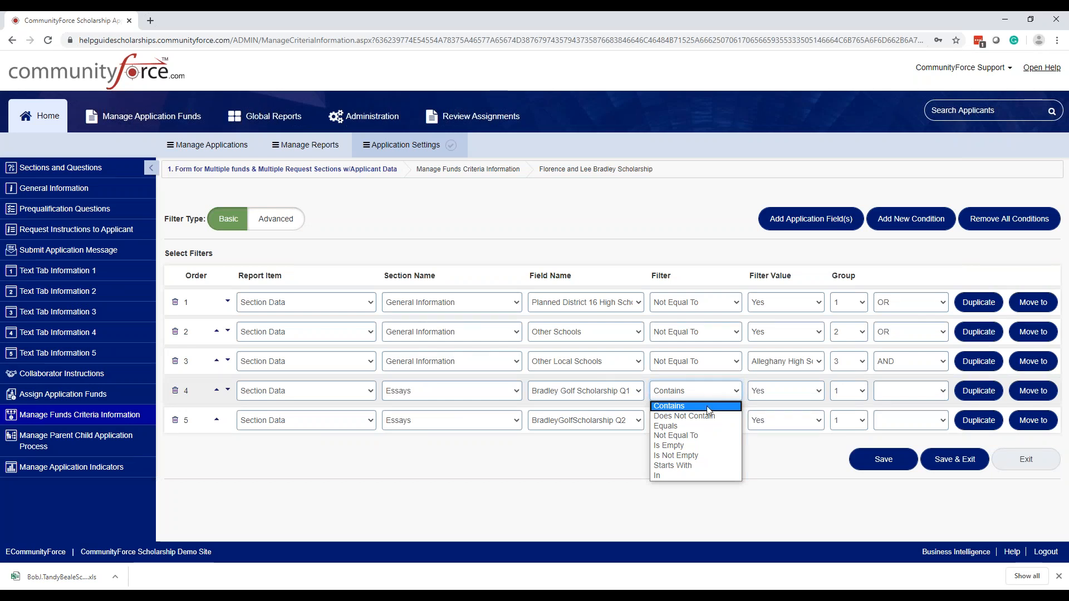
click(707, 426)
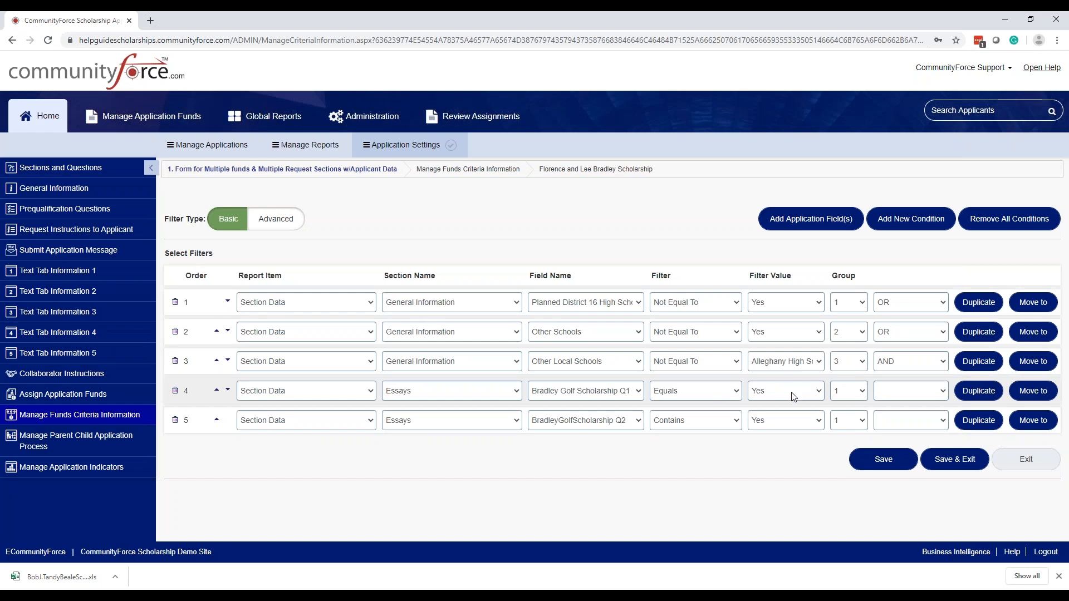
click(696, 424)
click(696, 454)
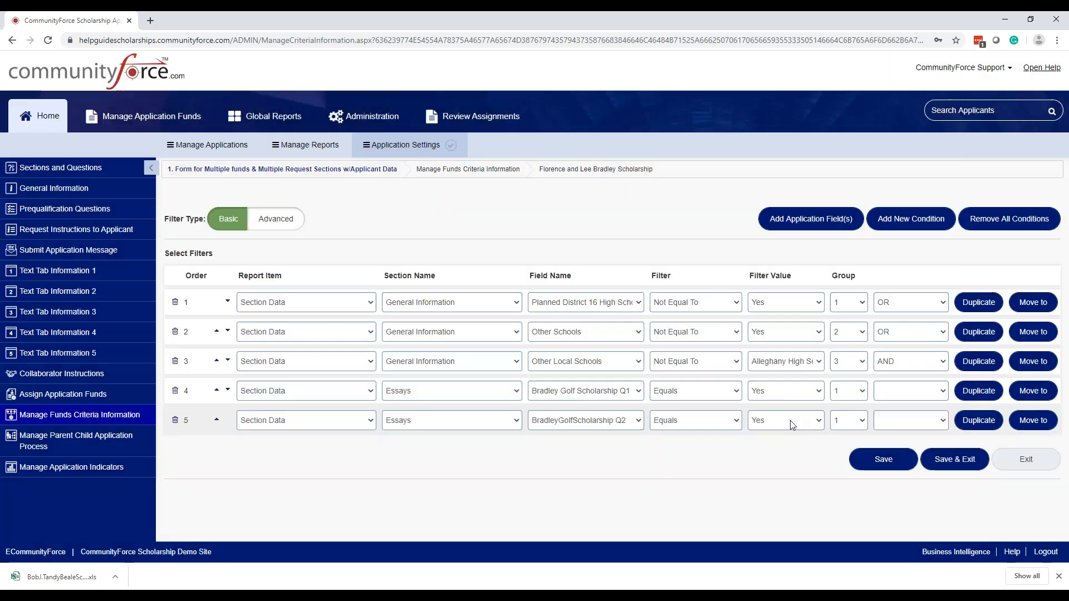
- Connect the two golf essay conditions with AND, assign them to groups 4 and 5, and save and exit the criteria
click(897, 390)
click(887, 412)
click(849, 390)
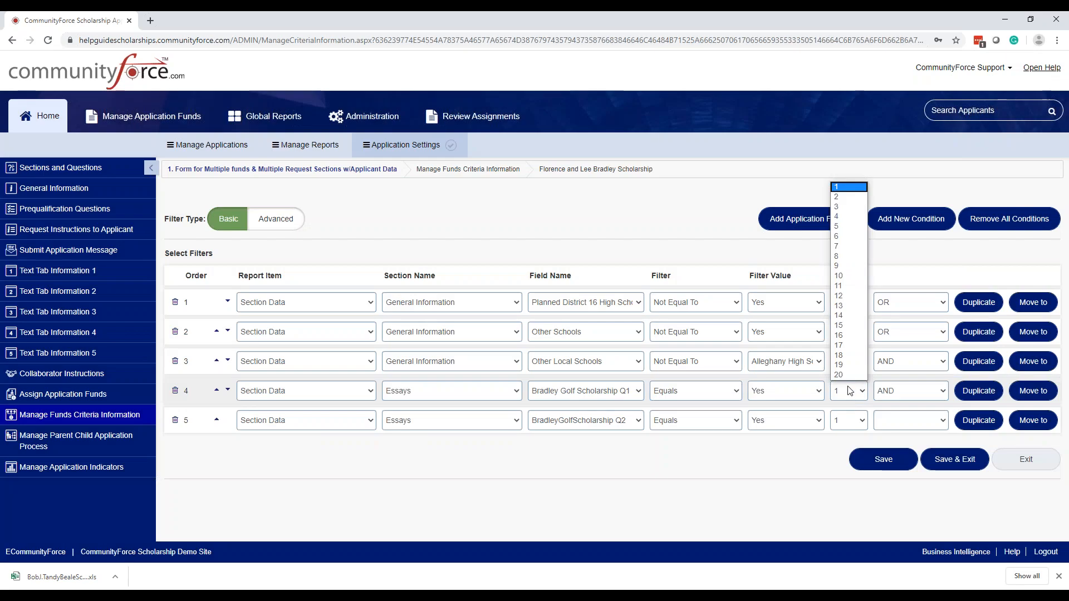
click(841, 217)
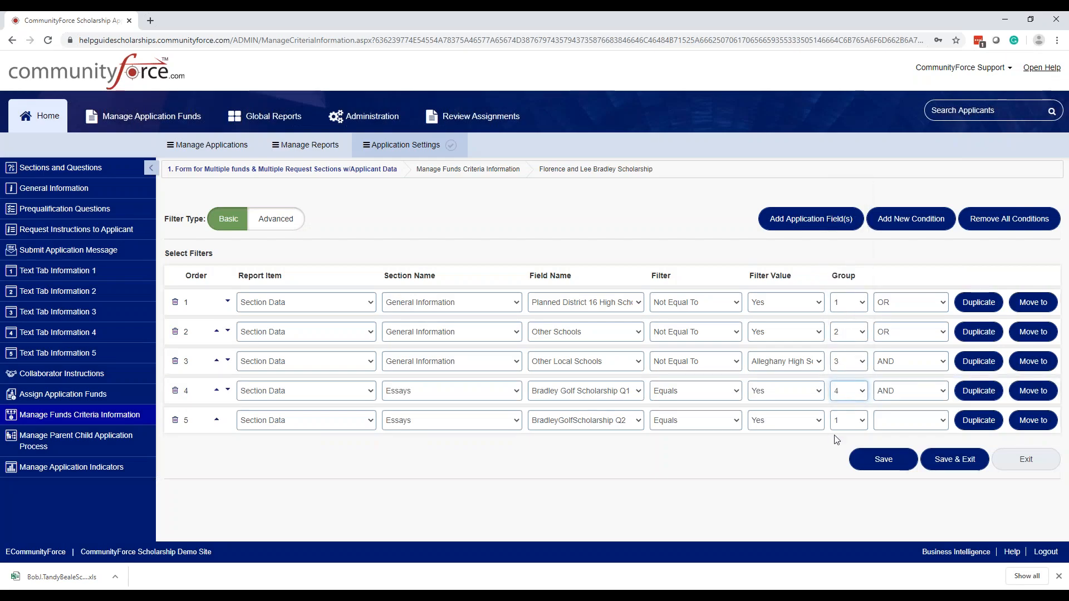
click(842, 421)
click(842, 262)
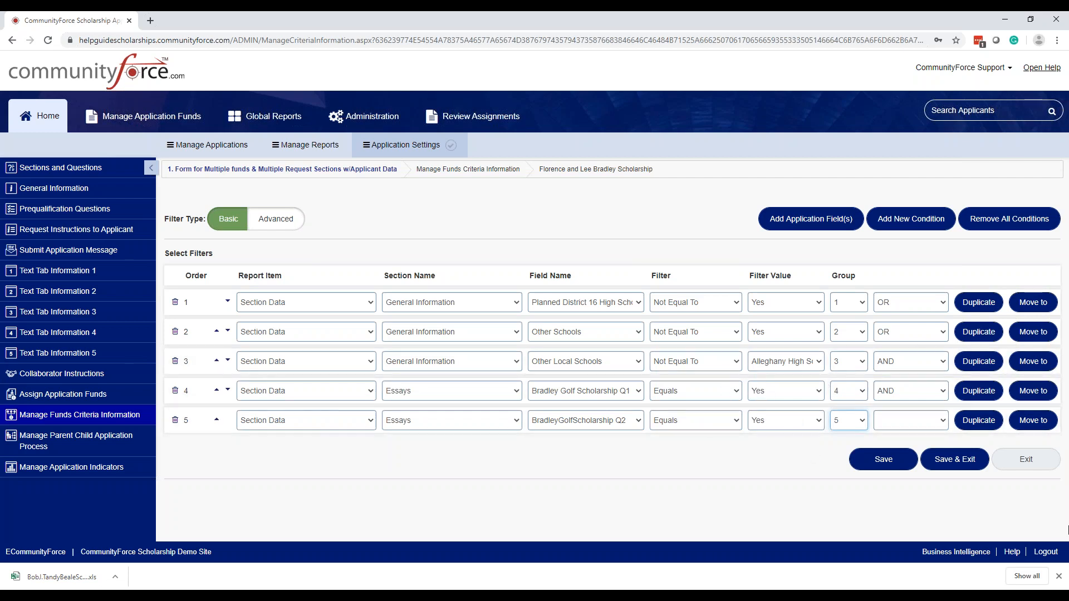
click(959, 467)
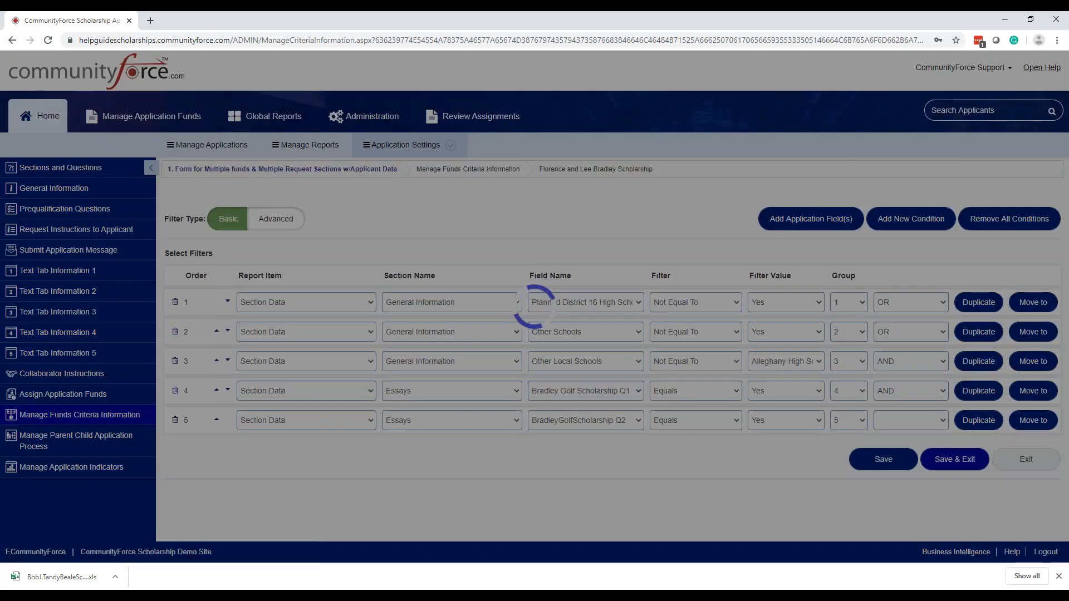
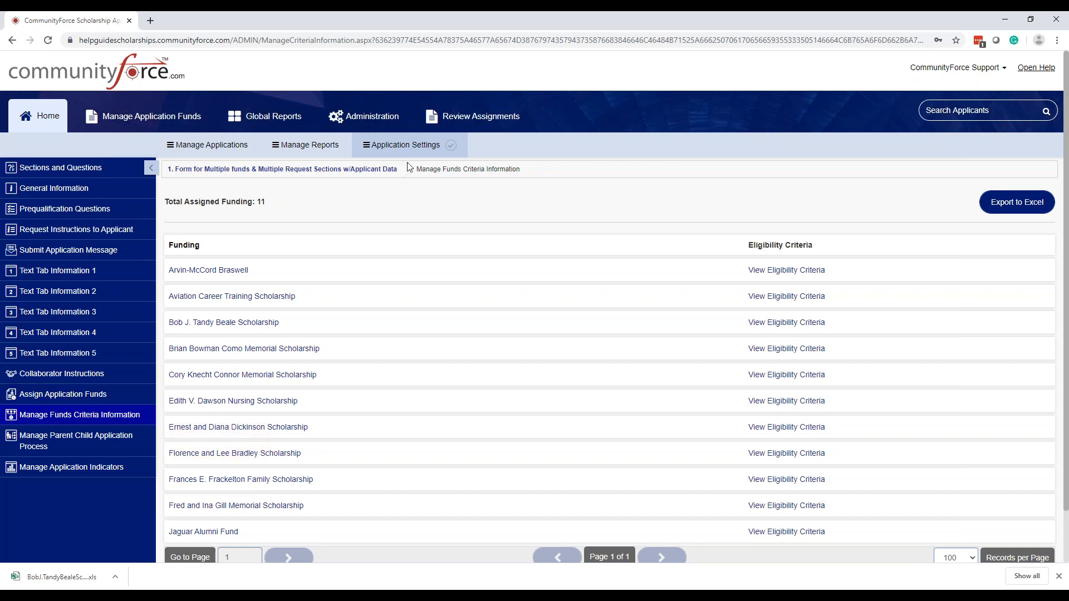
- Open the application's sections list and preview the Scholarship Eligibility section with its matching scholarship list, then close the preview
click(406, 146)
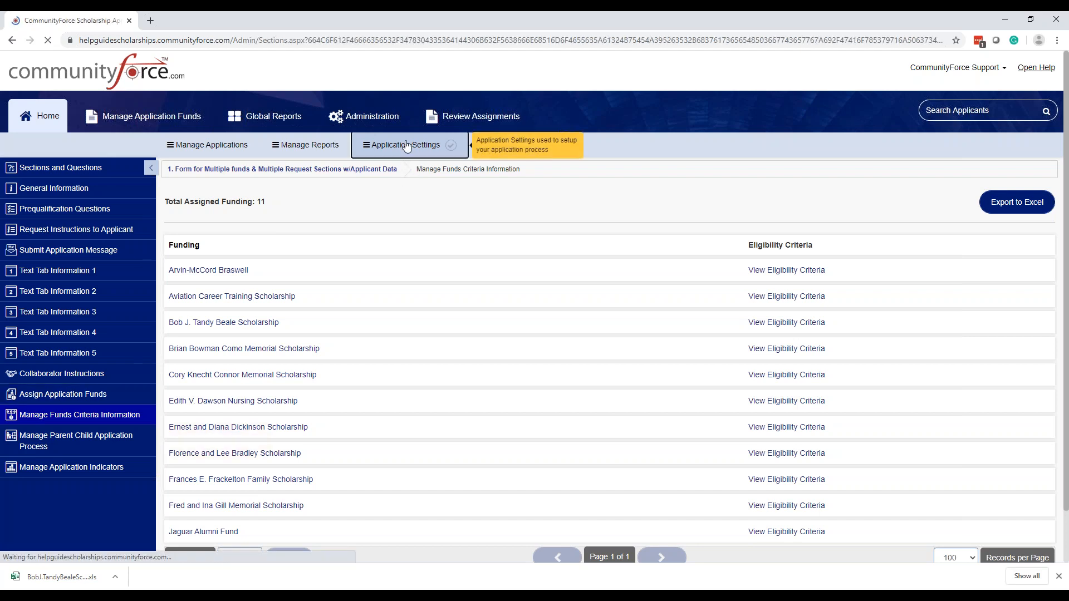
scroll(618, 212, down, 1)
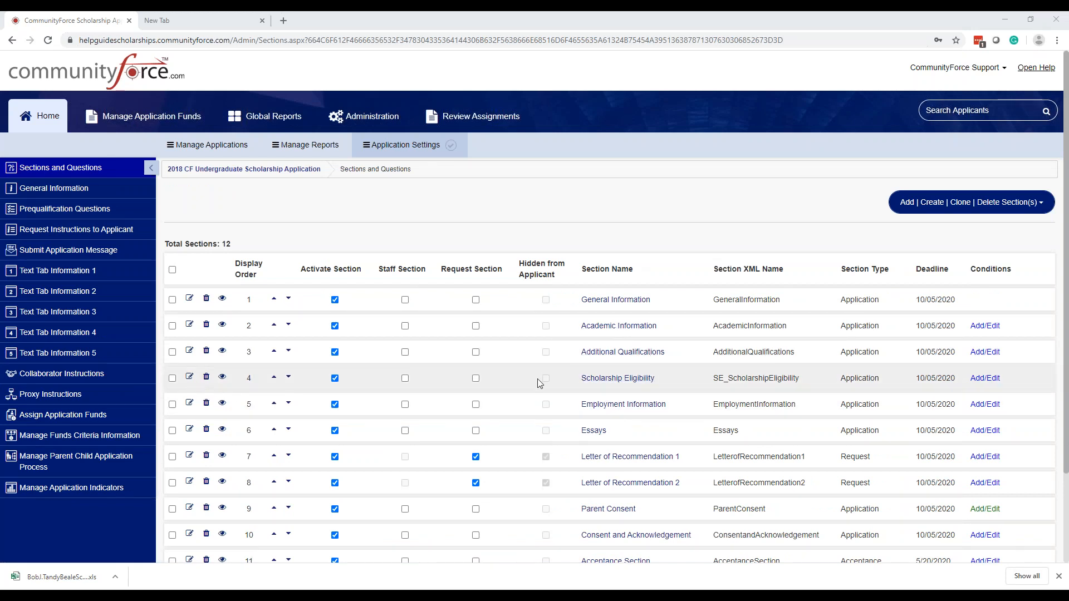
click(222, 378)
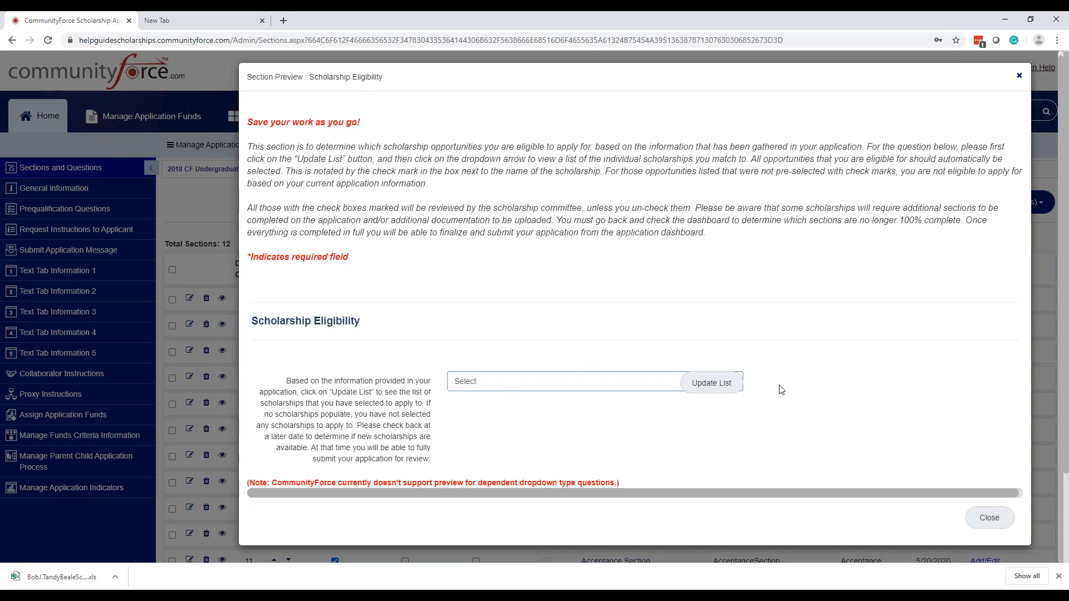
click(607, 387)
click(614, 388)
click(699, 386)
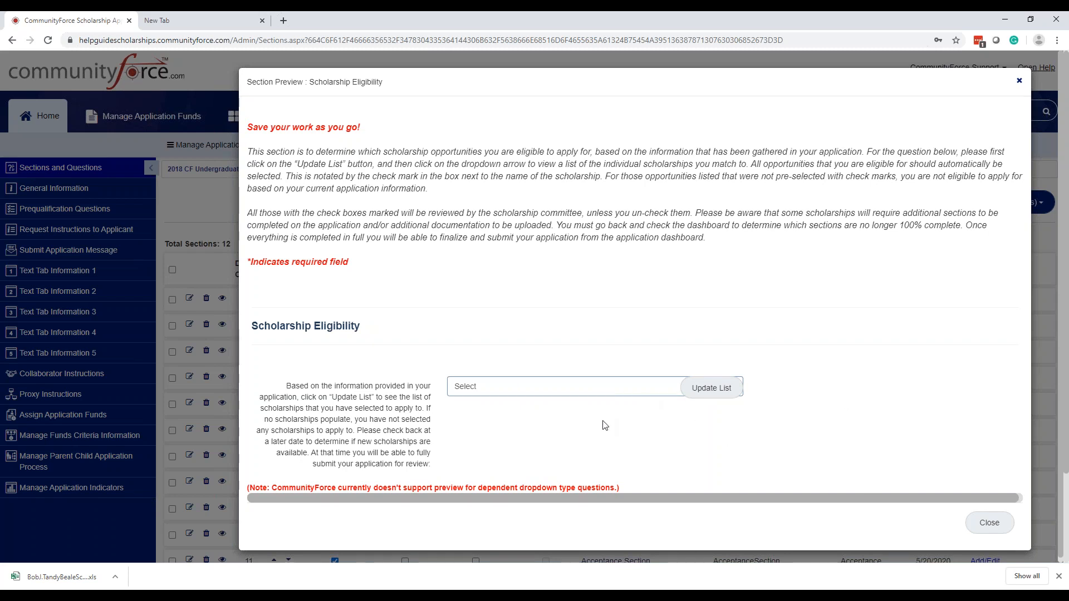
click(989, 524)
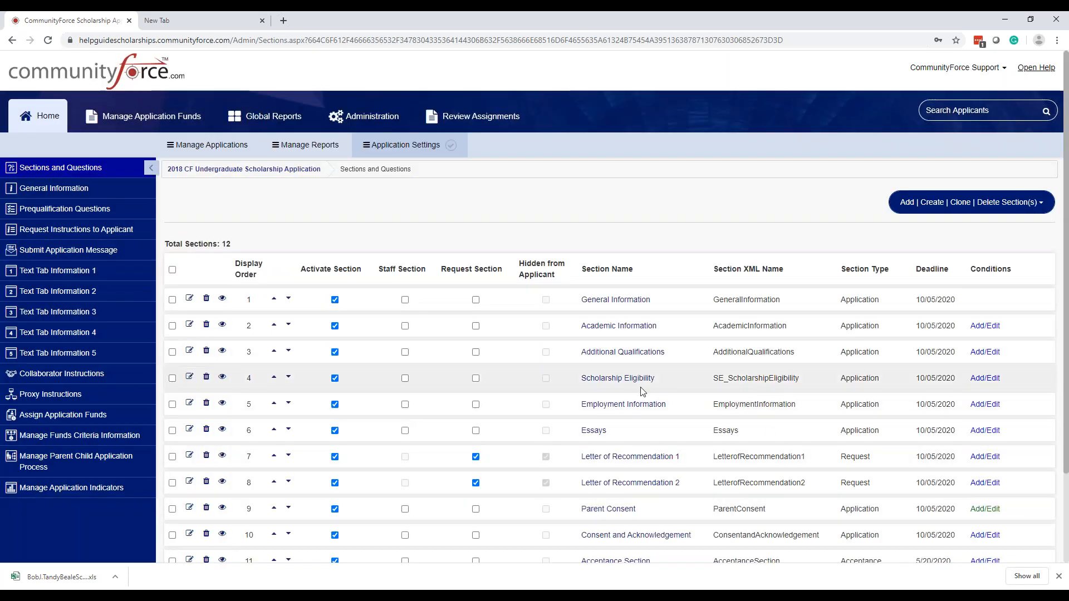
- Open the Matching Fund Eligibility question of the Scholarship Eligibility section for editing
click(614, 432)
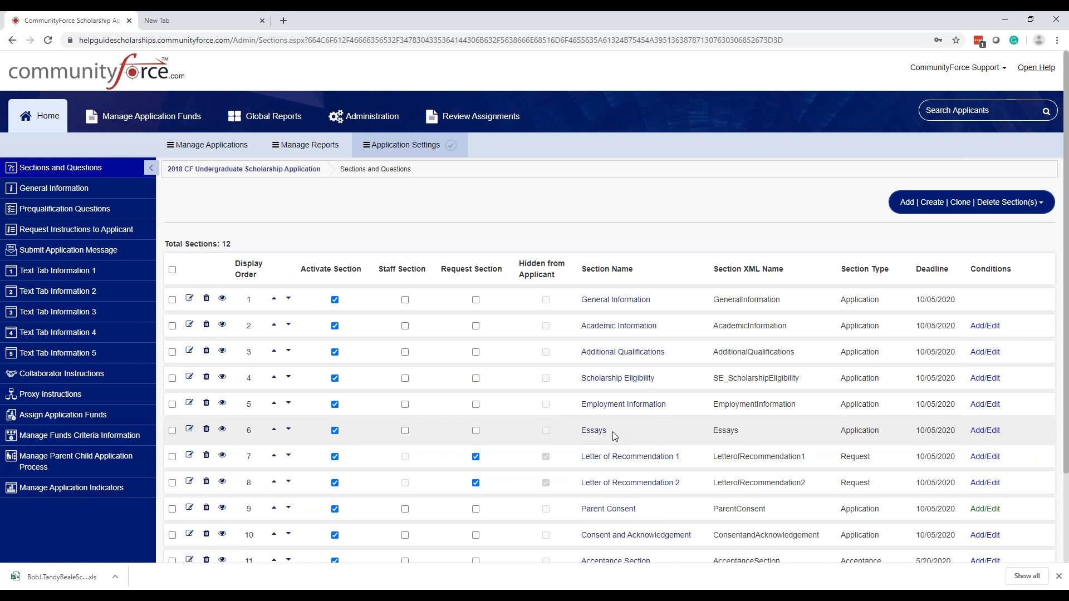
click(613, 432)
scroll(612, 433, down, 2)
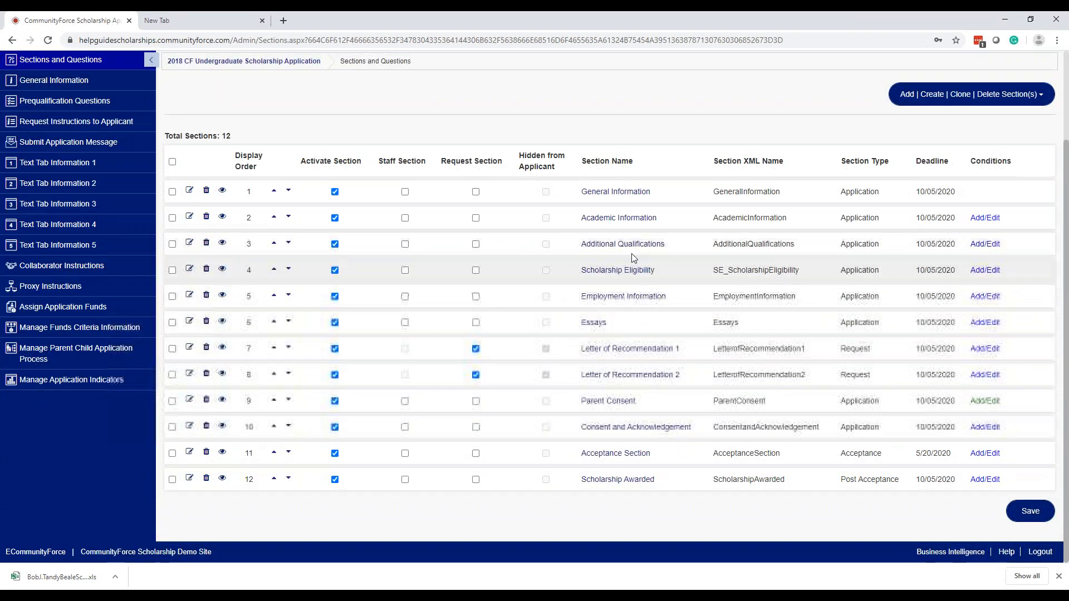
click(620, 270)
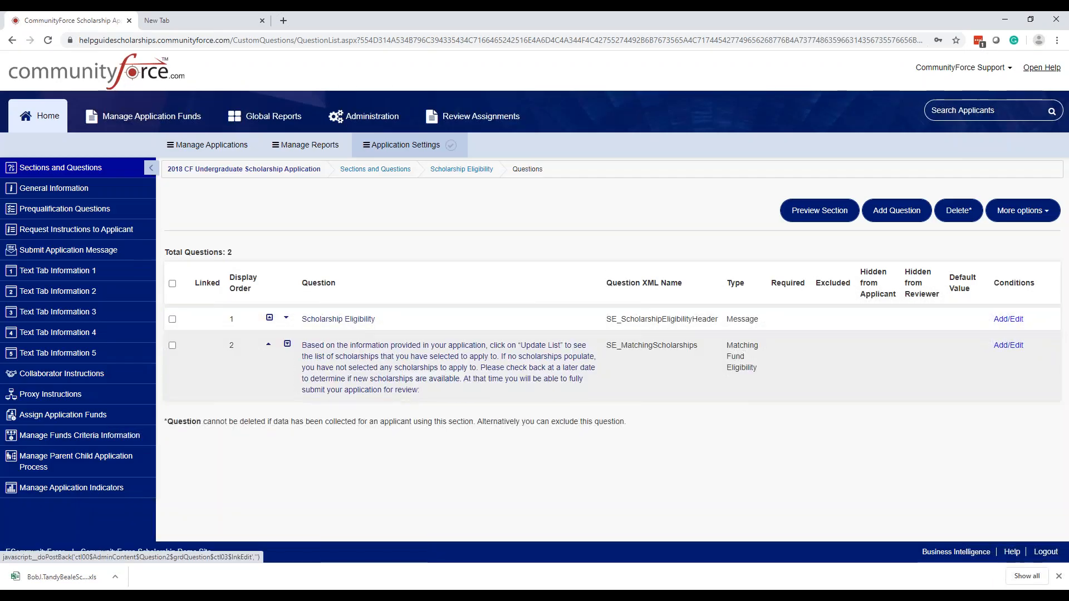
click(441, 366)
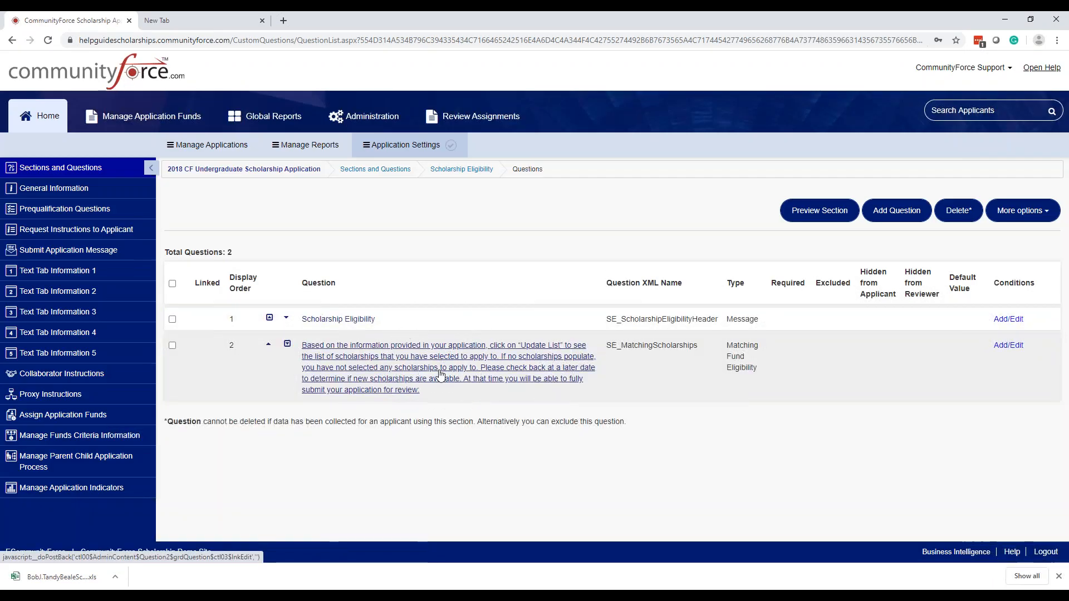
click(440, 371)
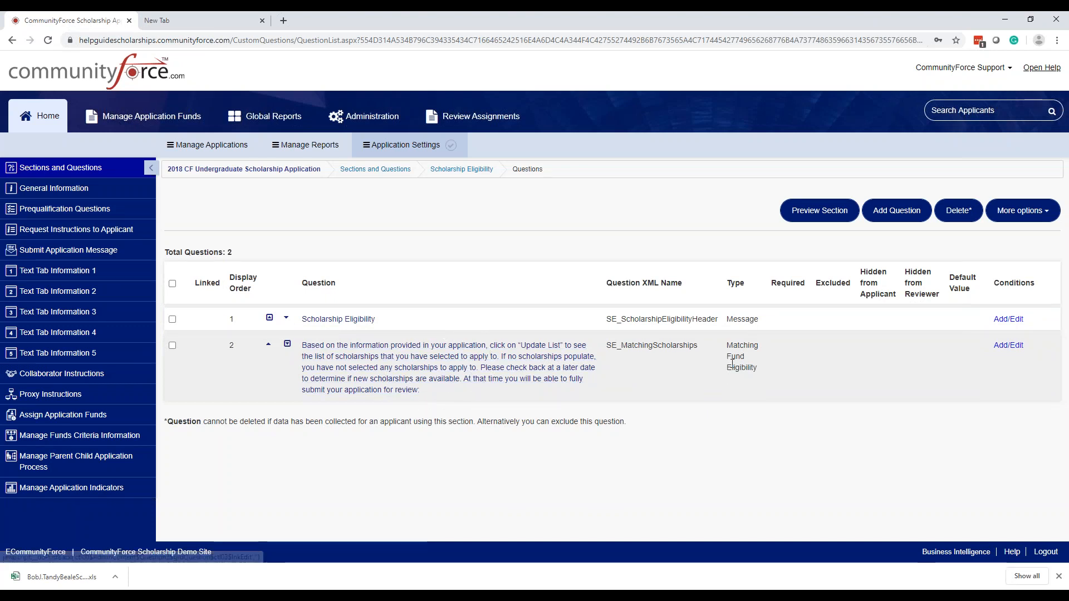
click(474, 371)
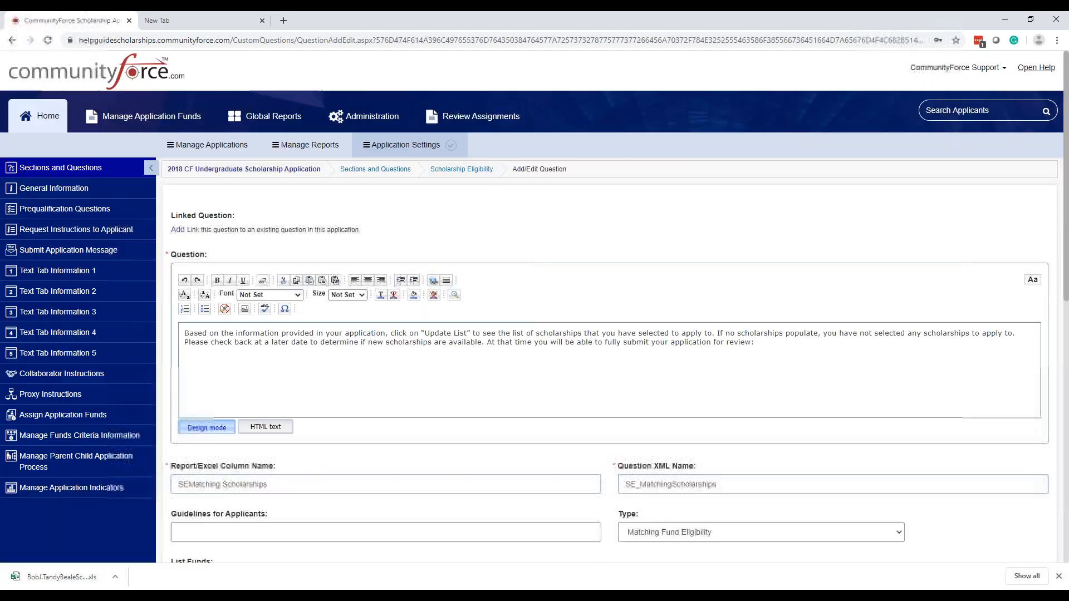
- Keep the question type as Matching Fund Eligibility and set List Funds to Eligible for
scroll(322, 200, down, 4)
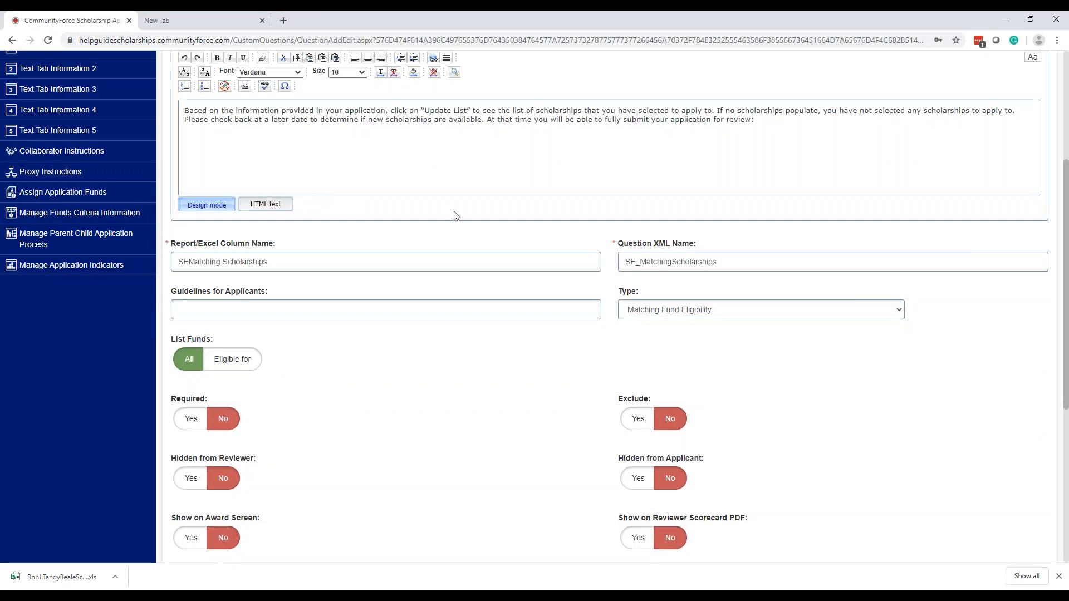
key(ctrl)
click(723, 314)
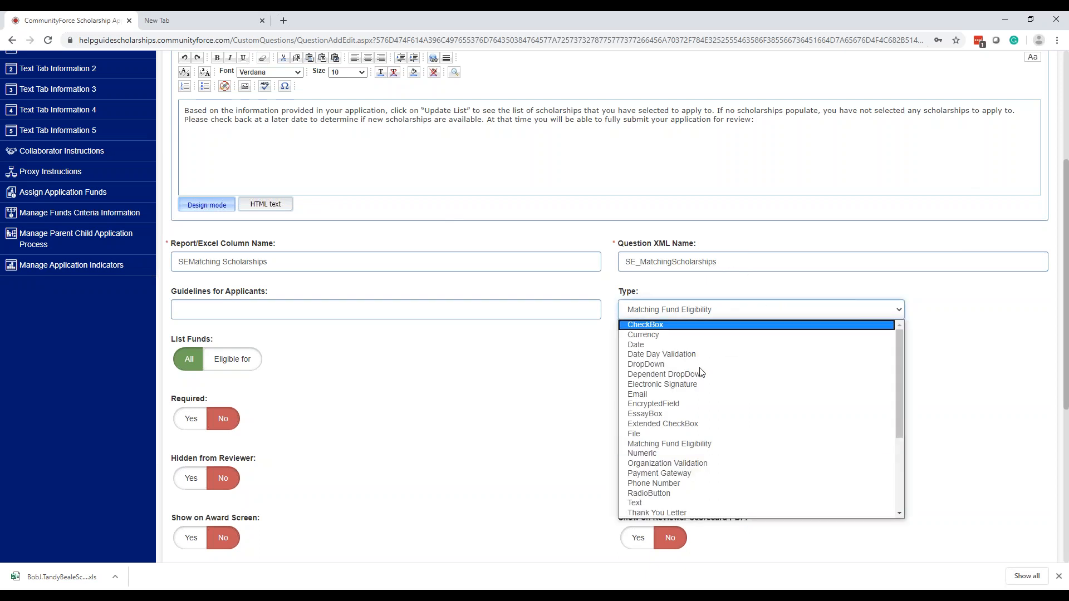
click(693, 447)
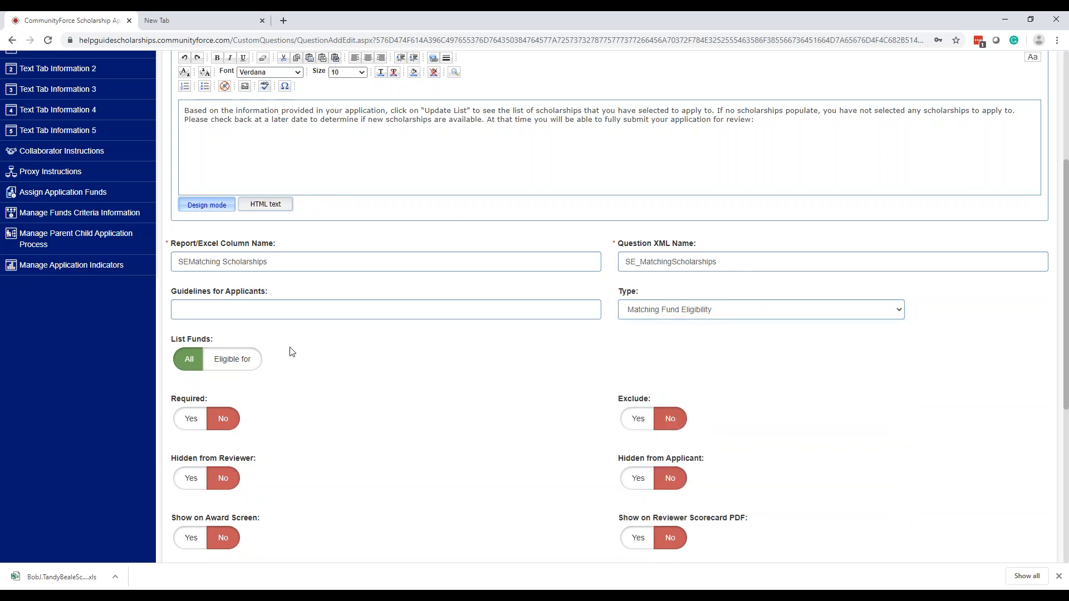
click(188, 364)
click(242, 361)
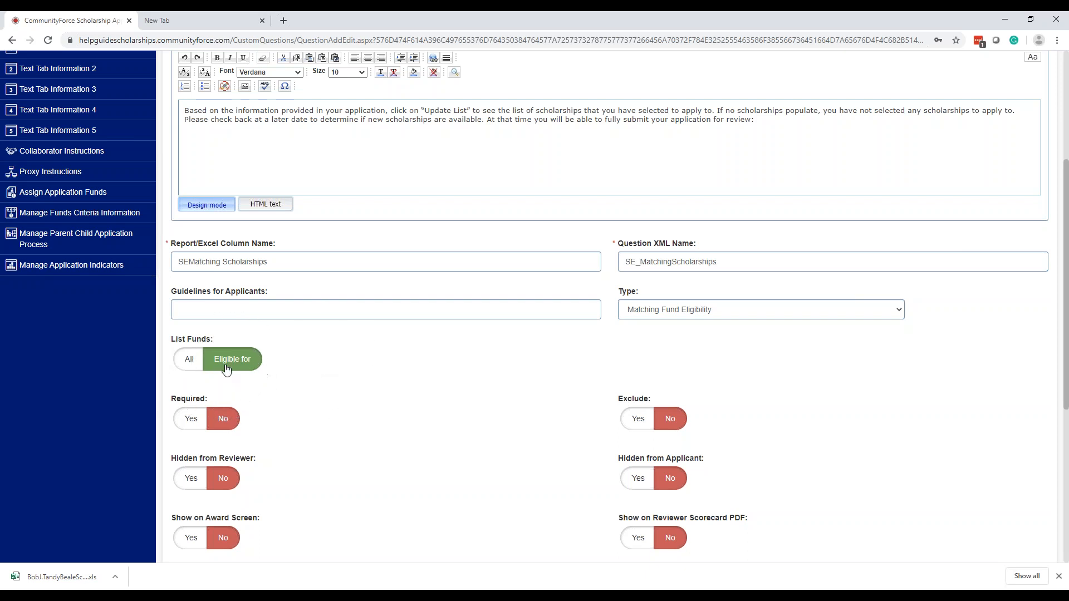
- Make the matching scholarships question required, then save and exit the question
scroll(317, 369, down, 4)
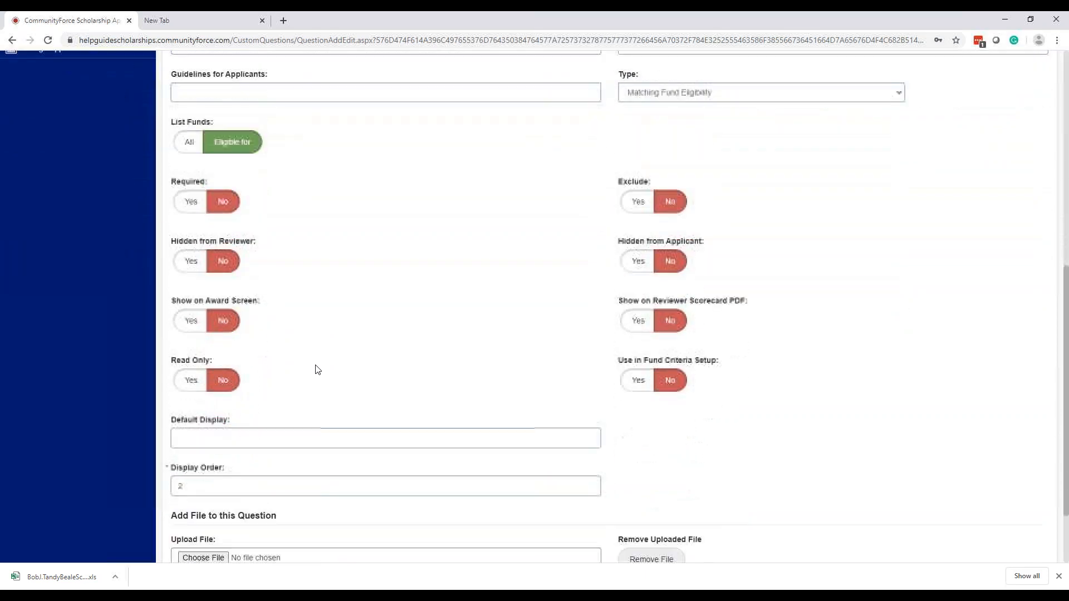
scroll(317, 369, down, 2)
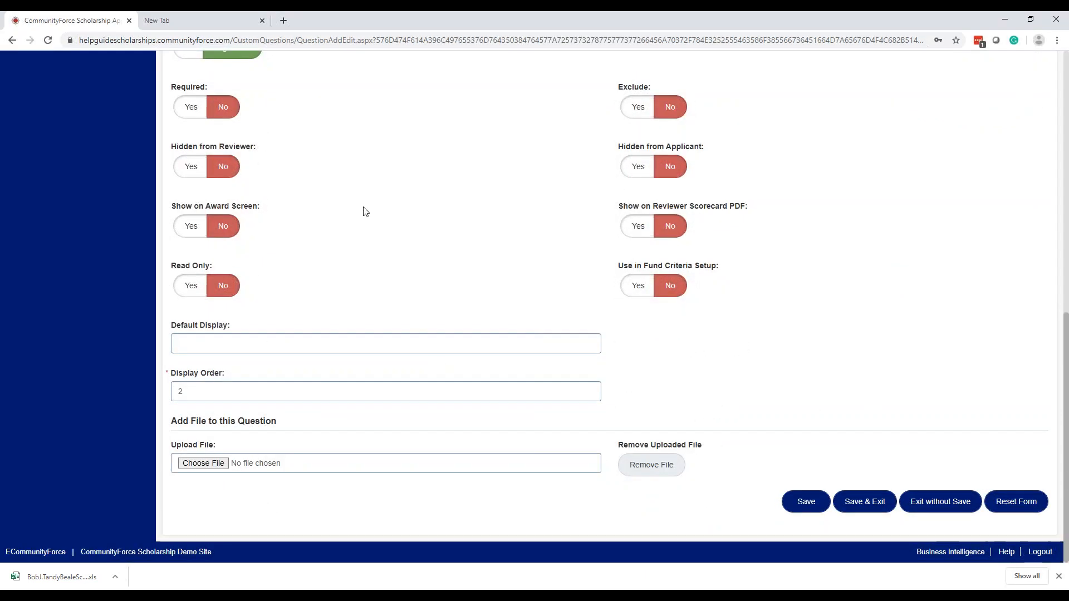
click(192, 107)
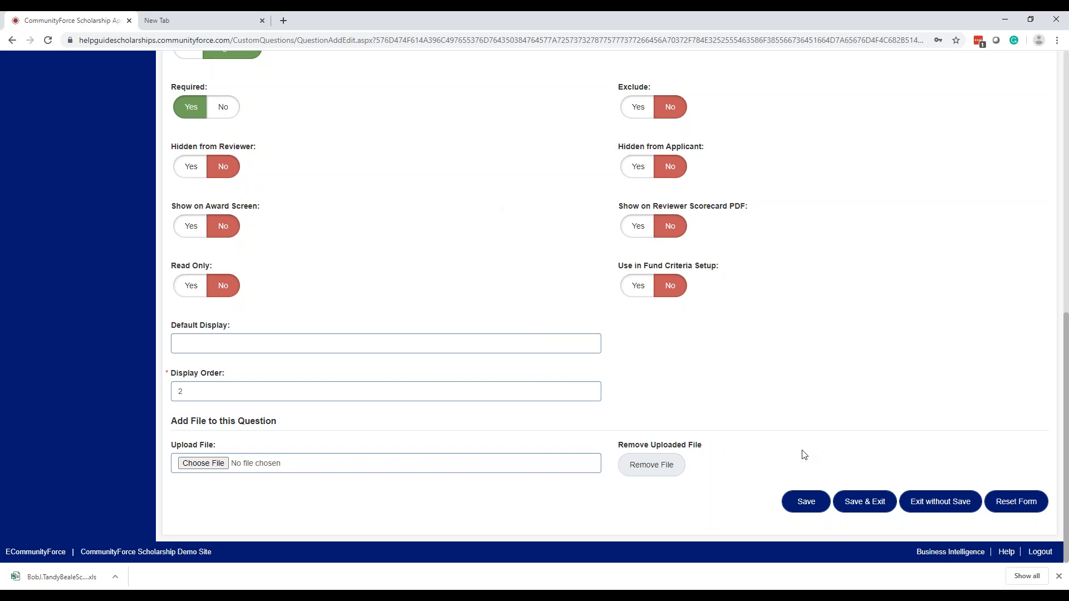
click(861, 500)
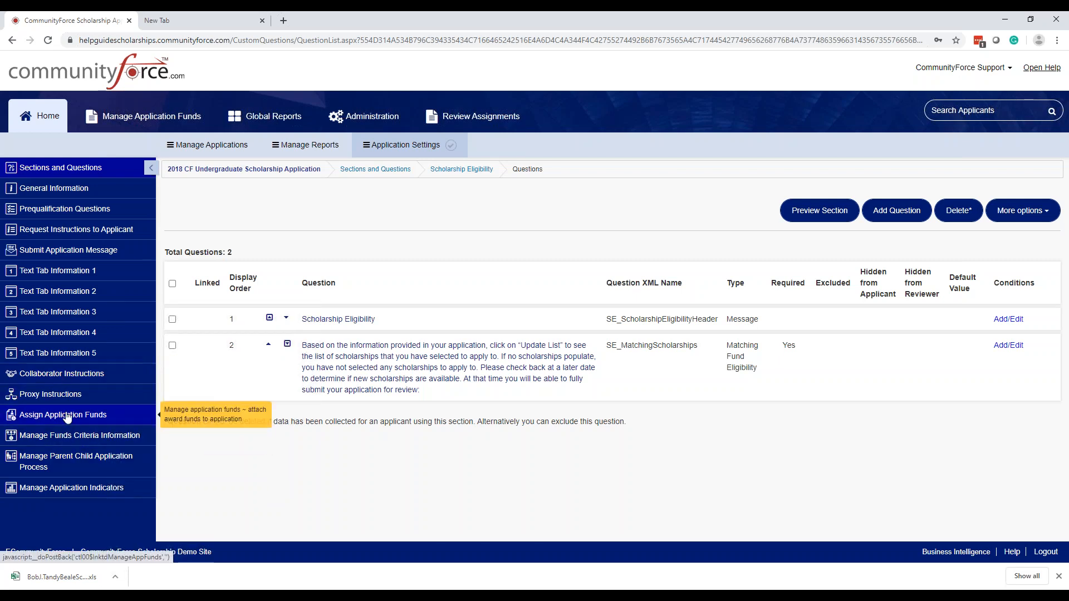
- Open the funds criteria information of '1. Form for Multiple funds & Multiple Request Sections w/Applicant Data' and view the first listed fund's matching records
click(66, 436)
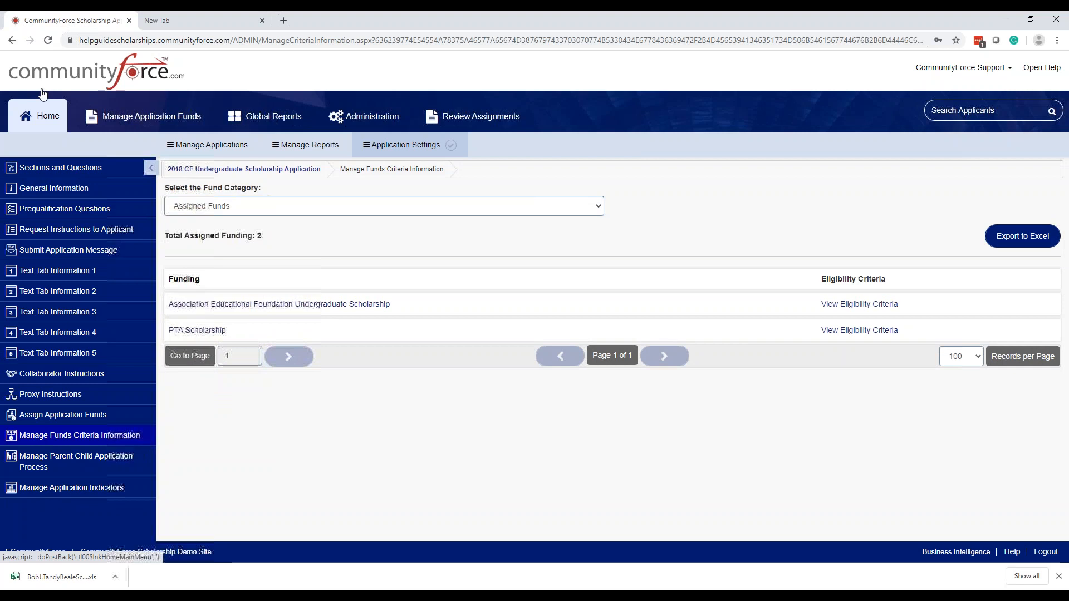
click(45, 118)
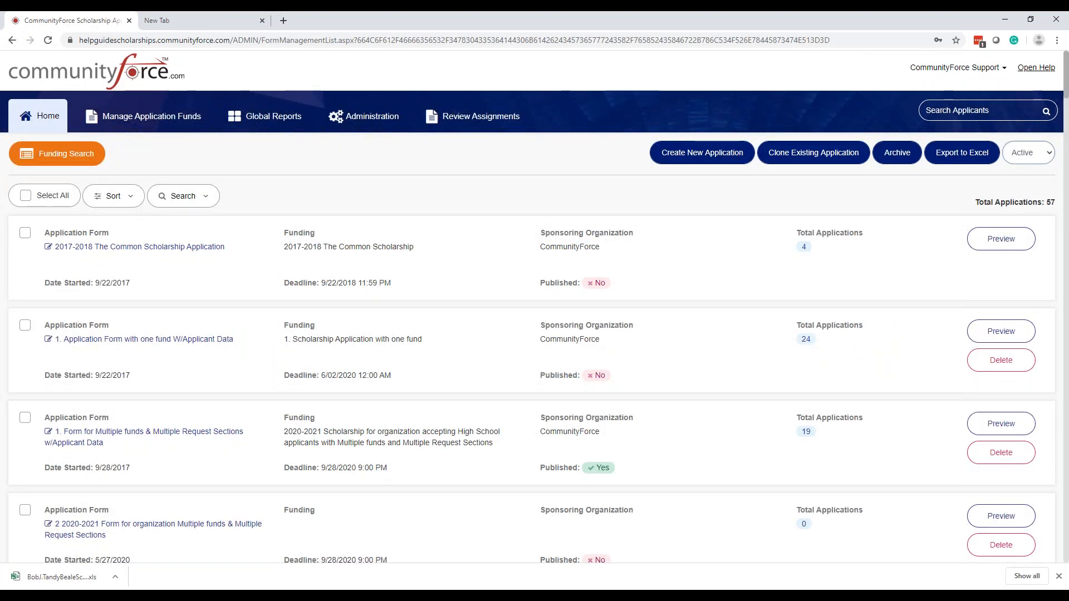
click(164, 431)
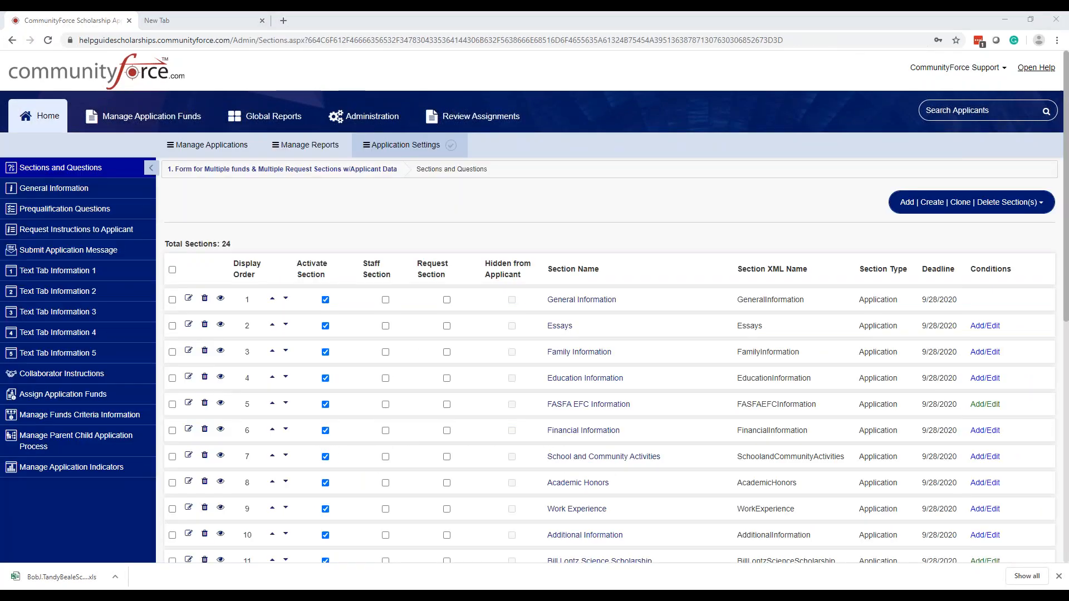
click(101, 418)
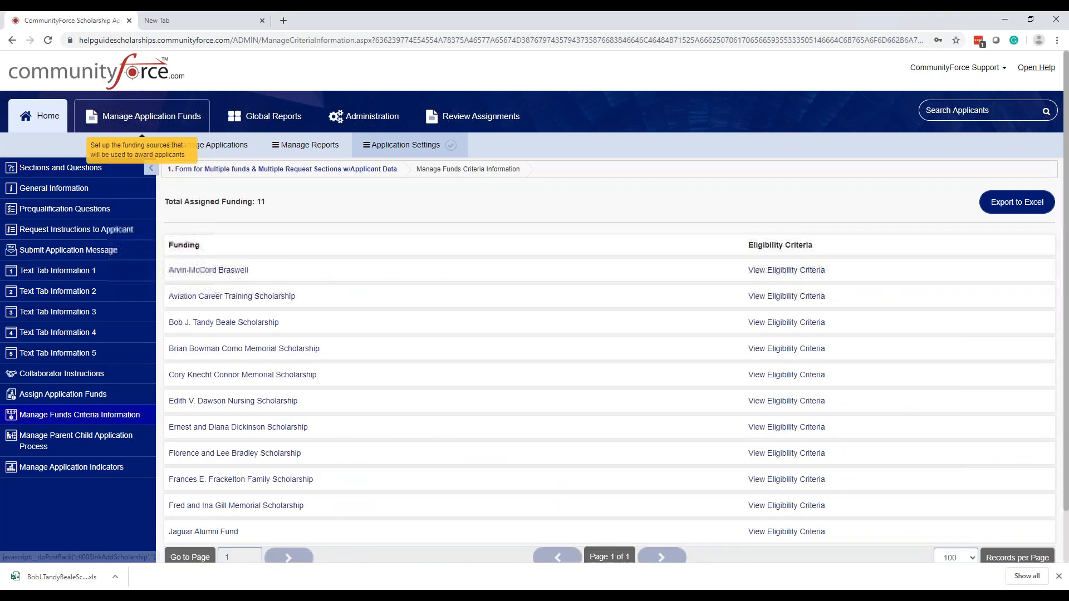
click(220, 272)
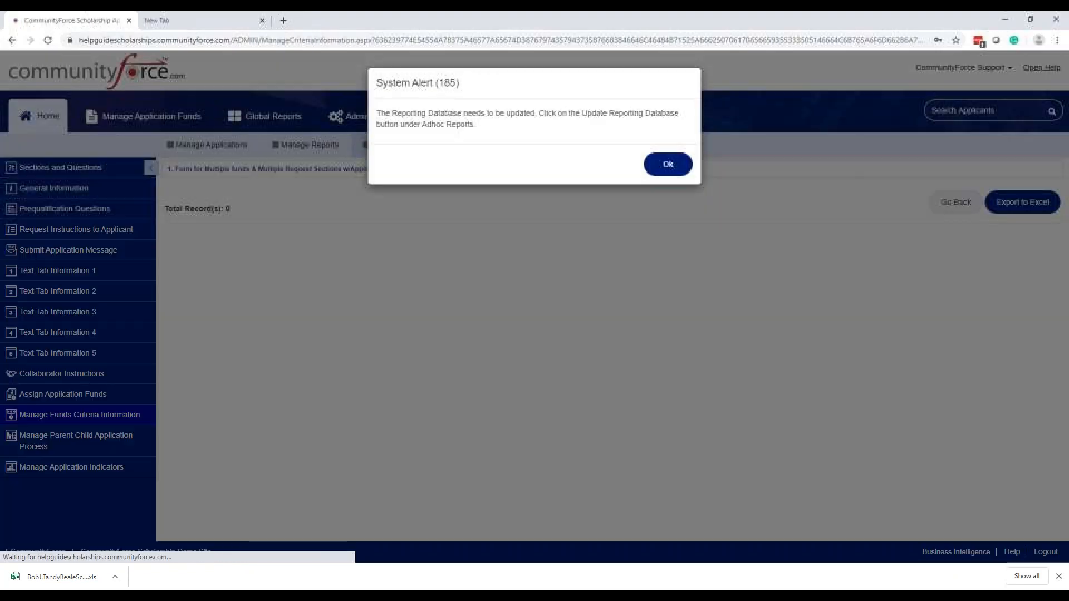
click(668, 165)
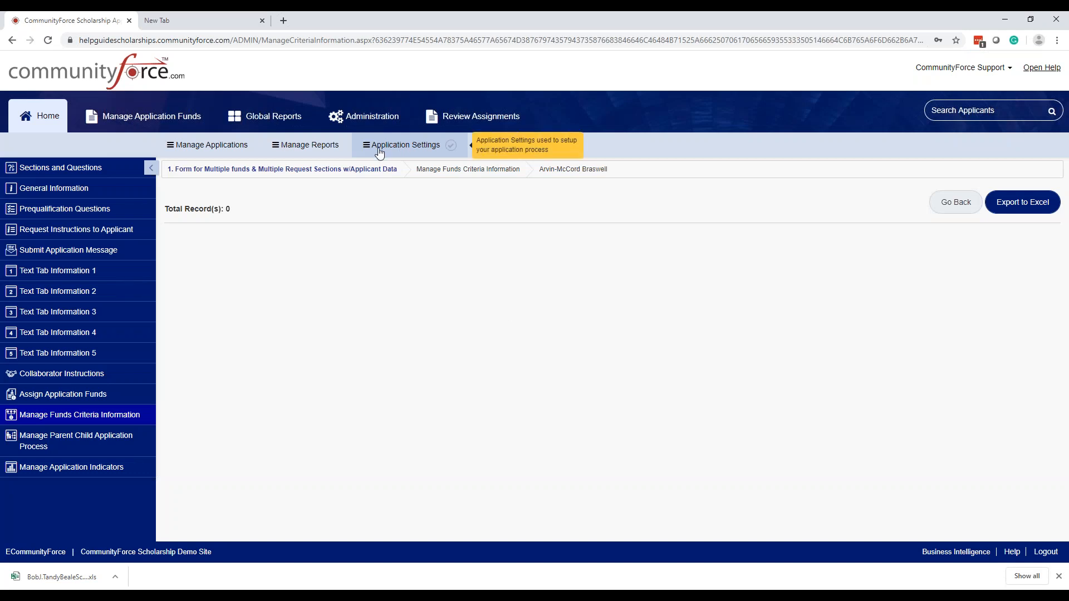
- Update the reporting database from the application's ad hoc reports and acknowledge the refresh
click(319, 149)
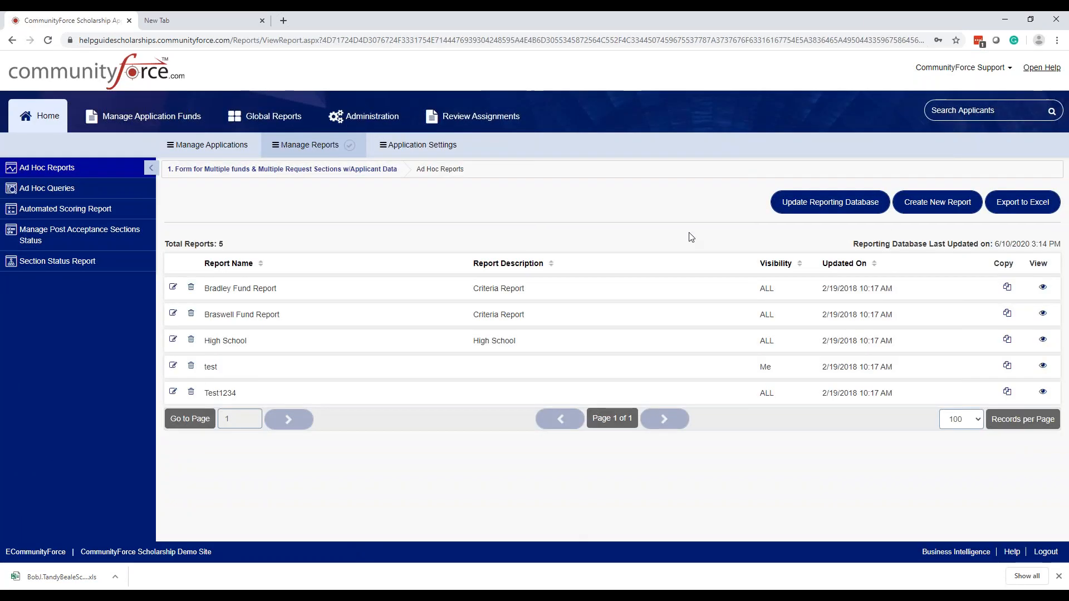
click(830, 204)
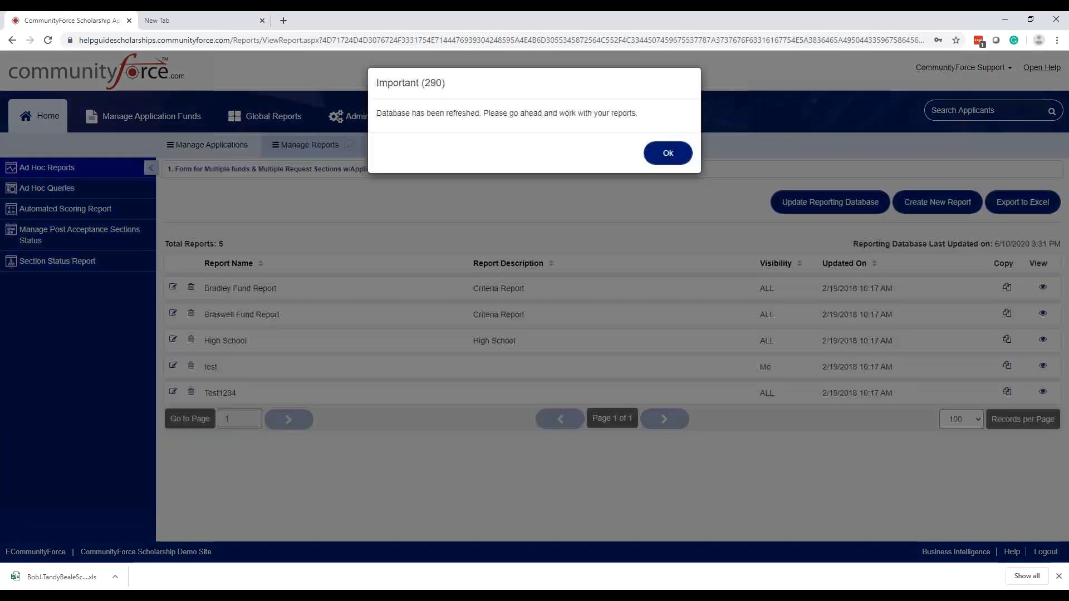
click(677, 157)
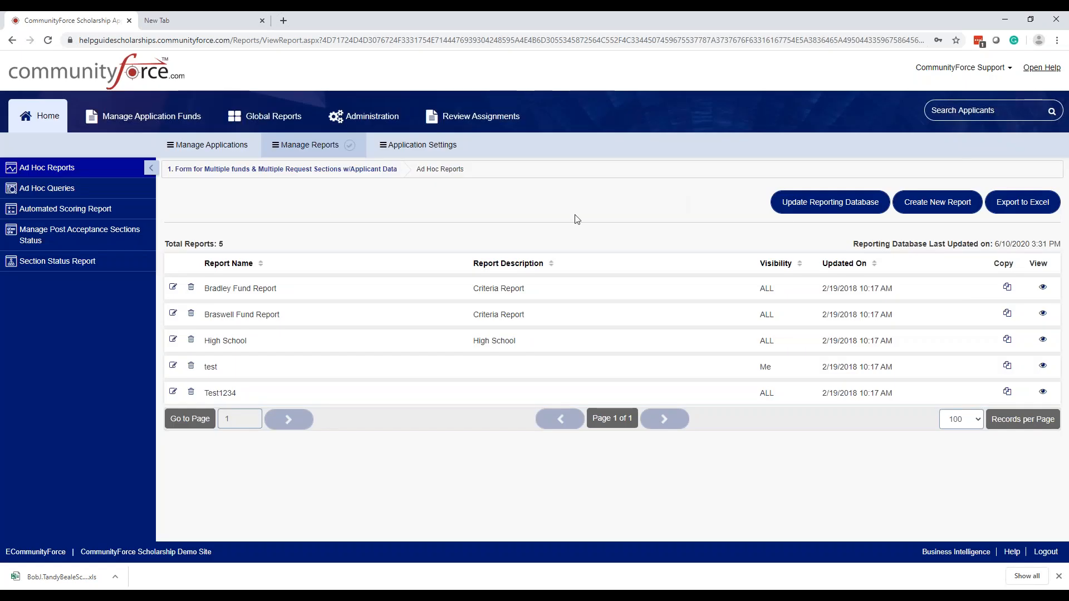
click(815, 208)
click(830, 202)
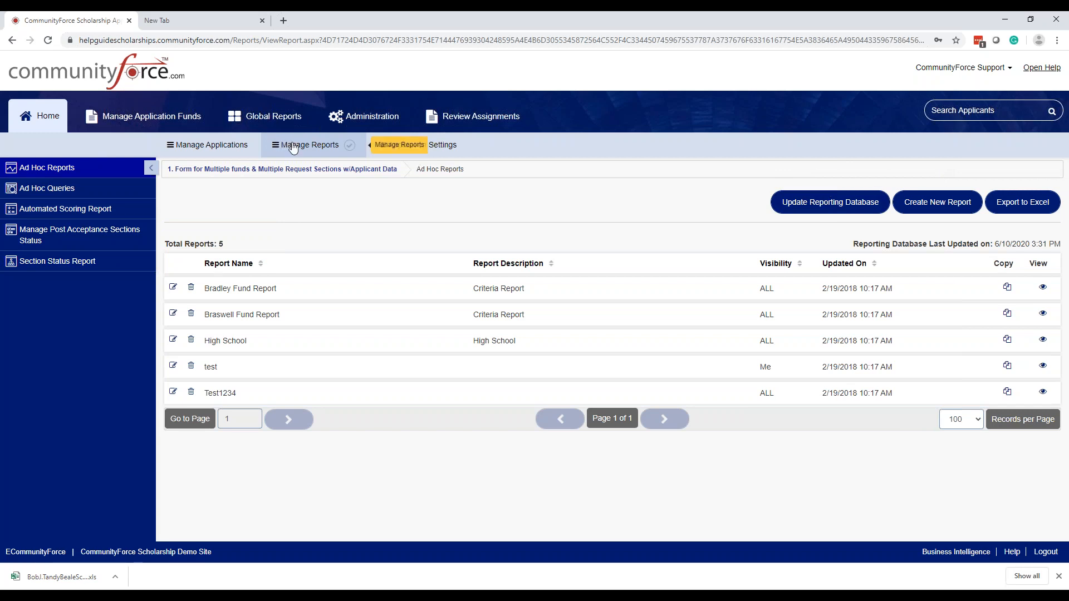
click(809, 204)
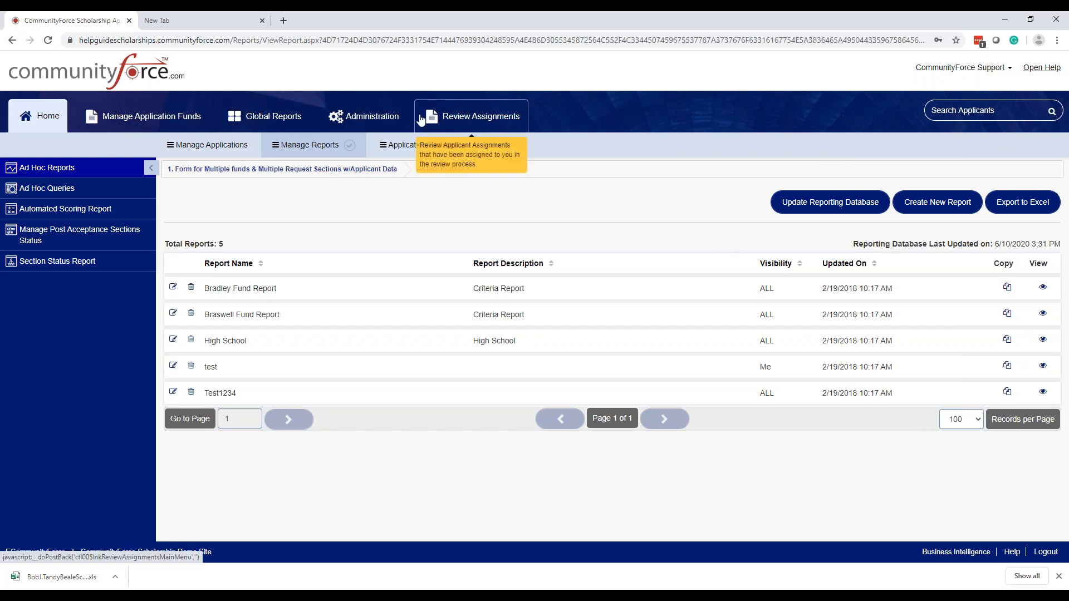
click(820, 203)
click(820, 204)
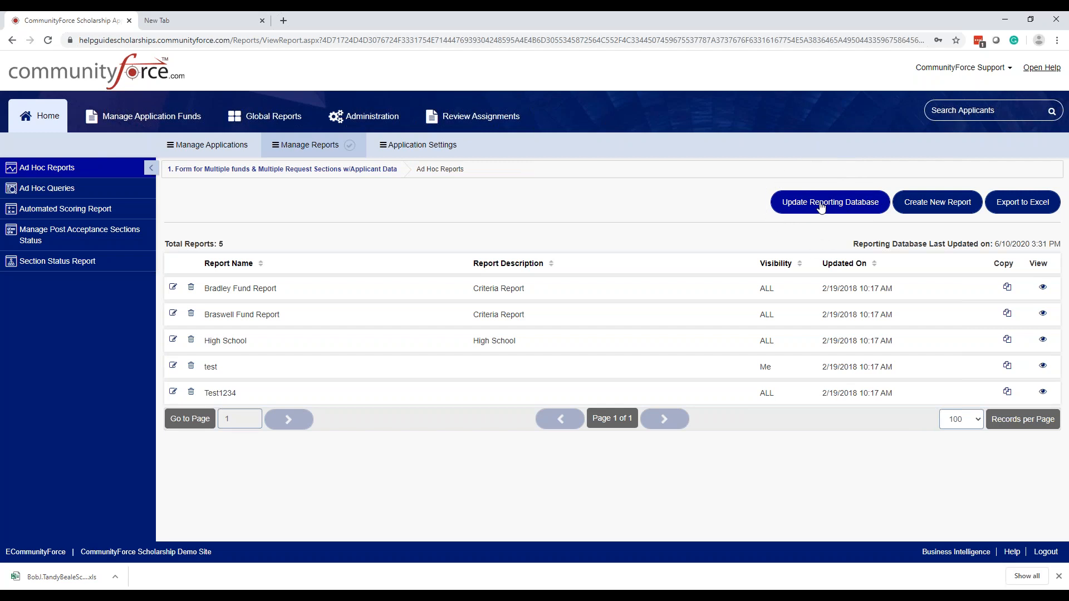